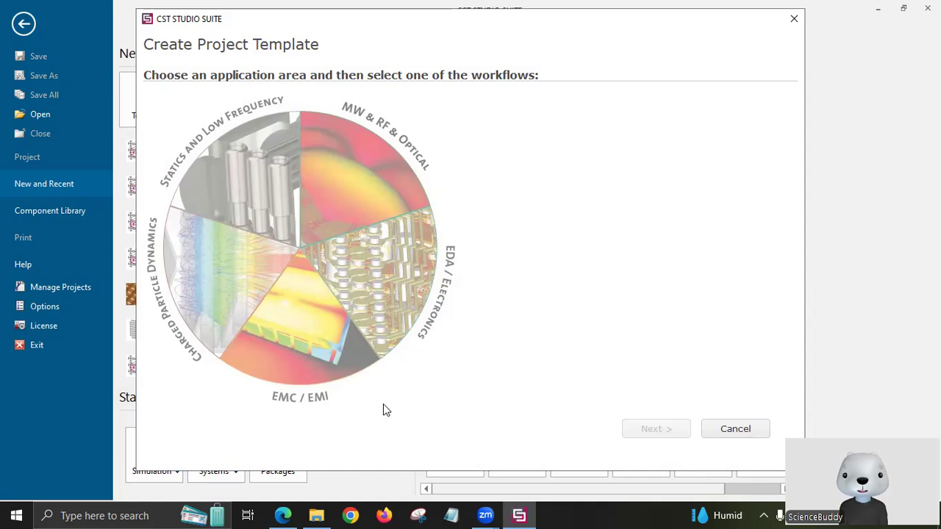
# Switch to Edge showing the reference paper assymatric_theory_See_for_parameters.pdf.
pyautogui.click(286, 514)
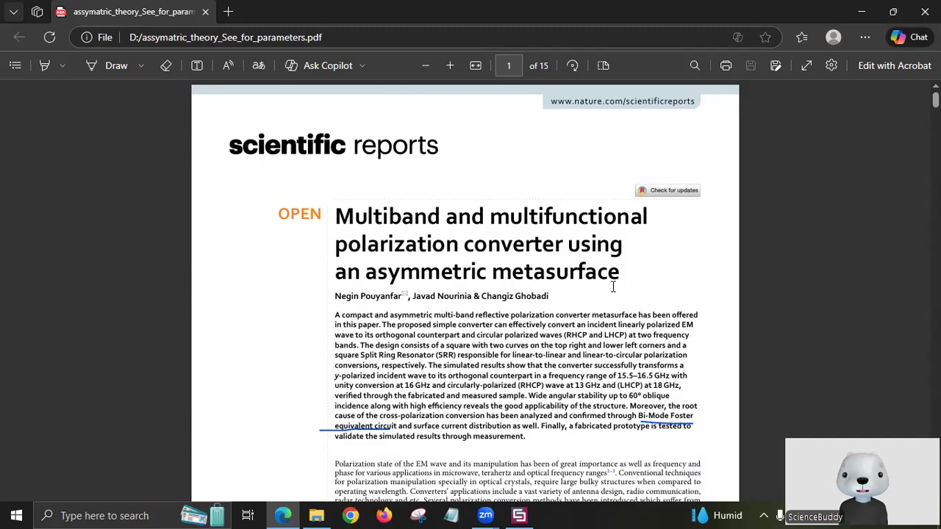
# Erase the old blue ink strokes over Figure 1(b) with the Eraser.
pyautogui.scroll(-5, 613, 287)
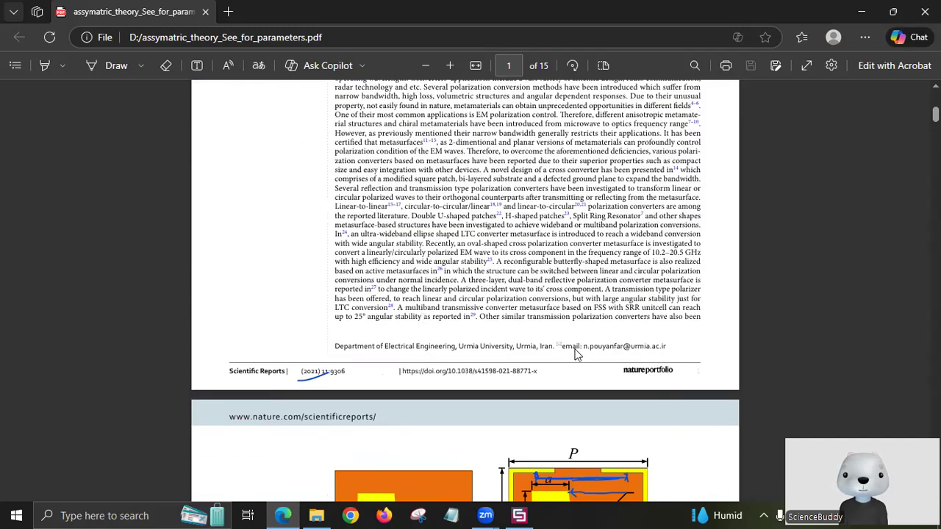
pyautogui.scroll(5, 485, 312)
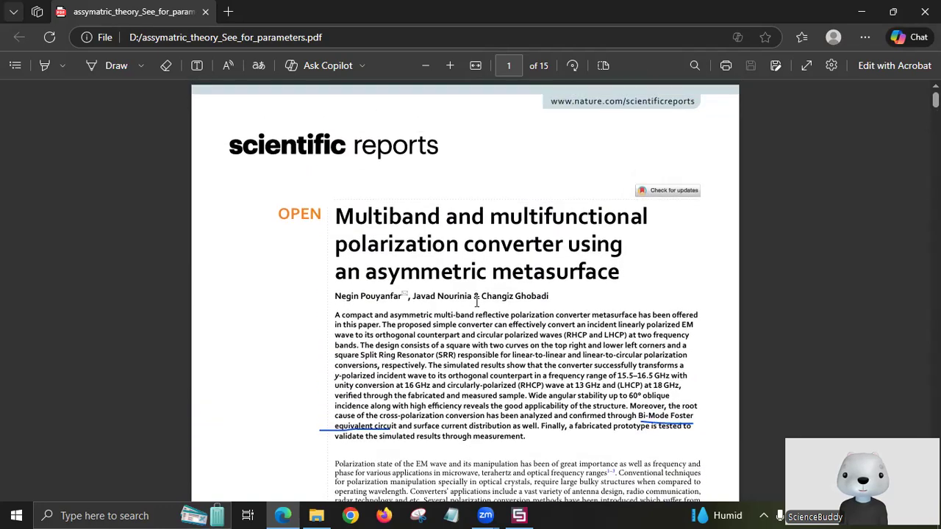
pyautogui.scroll(-5, 575, 270)
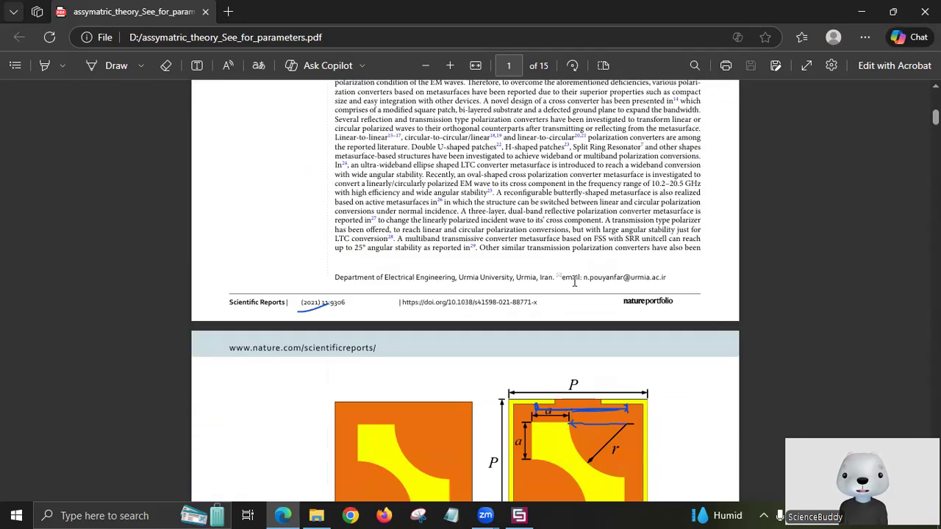
pyautogui.scroll(-4, 563, 302)
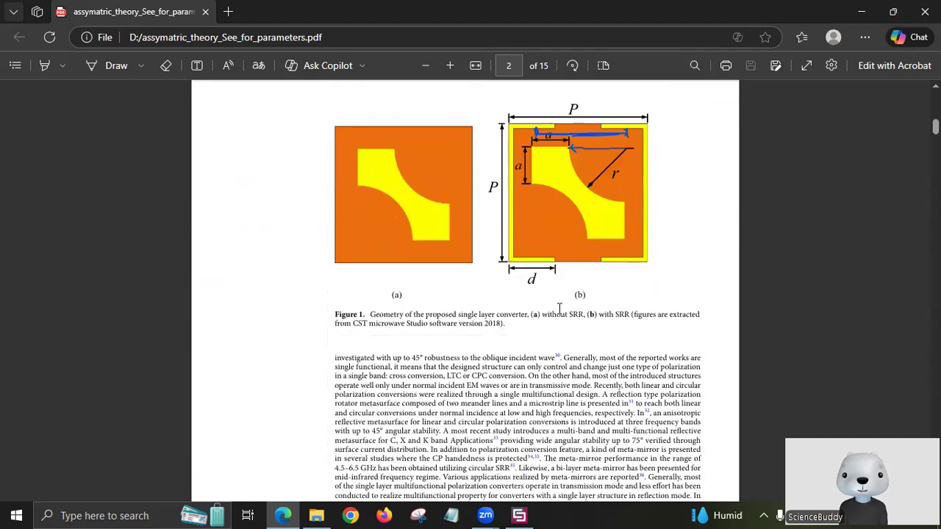
pyautogui.scroll(1, 261, 104)
pyautogui.click(165, 65)
pyautogui.moveTo(623, 193)
pyautogui.mouseDown()
pyautogui.moveTo(561, 200)
pyautogui.moveTo(643, 182)
pyautogui.moveTo(588, 212)
pyautogui.mouseUp()
# Switch back to the Draw pen and scroll to the Structure design procedure section.
pyautogui.click(139, 68)
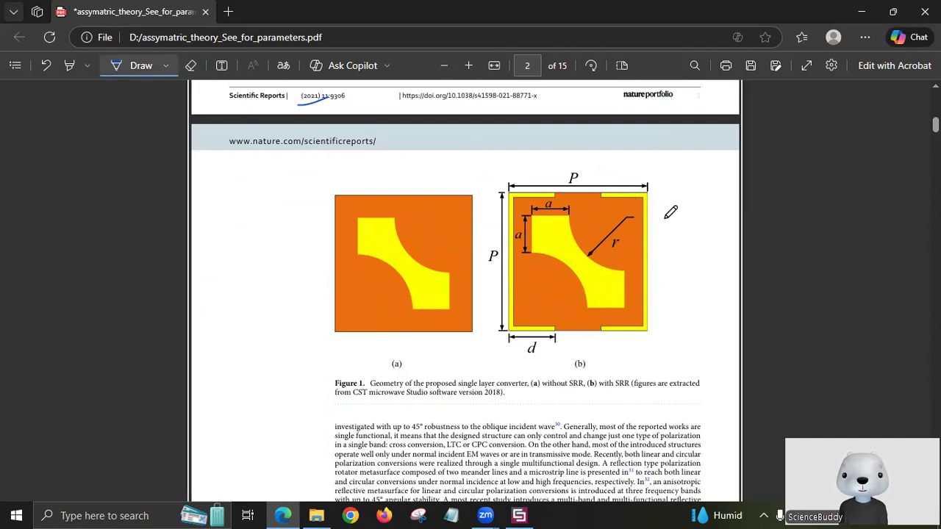
pyautogui.scroll(-10, 665, 281)
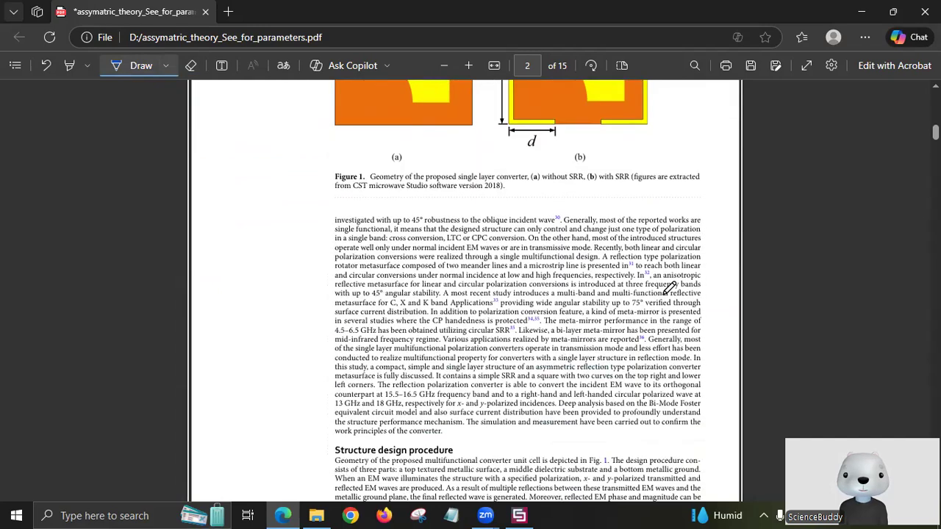
pyautogui.scroll(1, 669, 287)
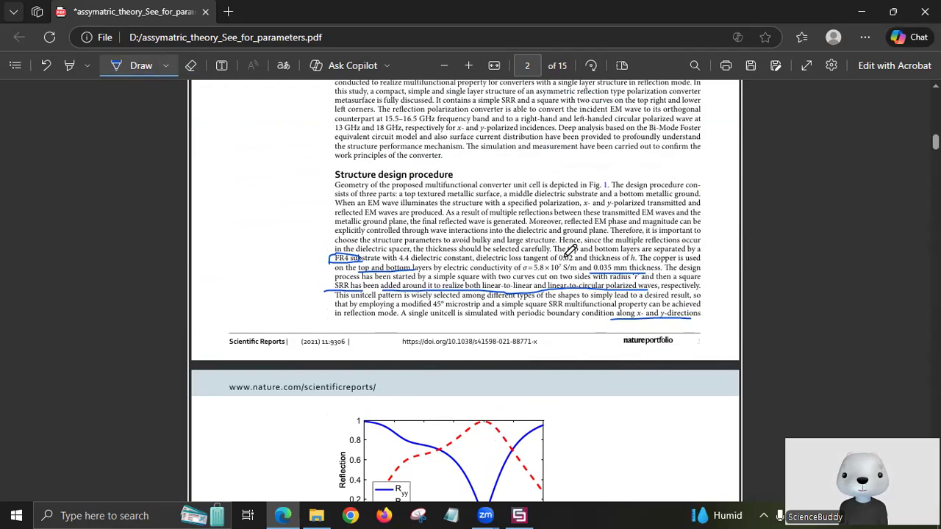
pyautogui.scroll(3, 570, 251)
pyautogui.scroll(-6, 580, 269)
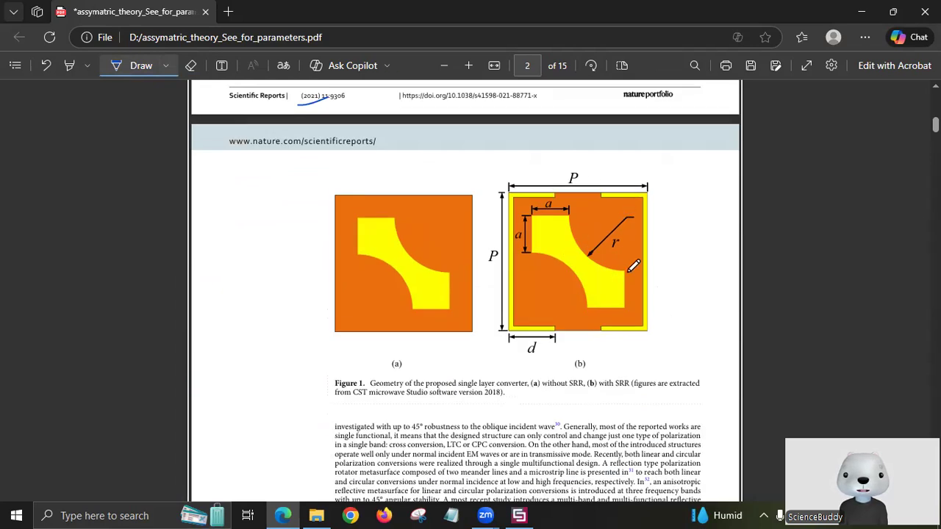
pyautogui.scroll(6, 635, 291)
pyautogui.scroll(-6, 636, 315)
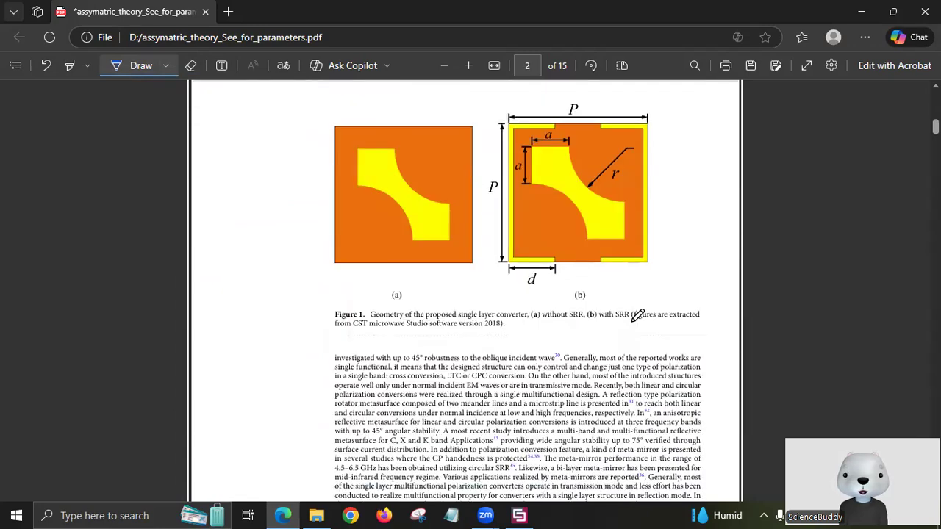
pyautogui.scroll(-3, 638, 317)
pyautogui.scroll(3, 640, 319)
pyautogui.scroll(-5, 639, 320)
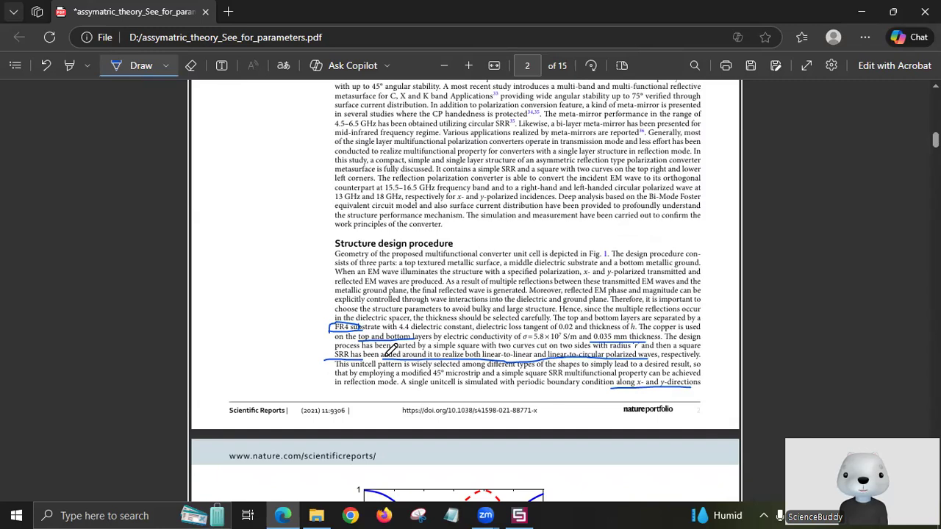
# Sketch a layered slab in the left margin and underline 'of h' in the paragraph.
pyautogui.moveTo(221, 287); pyautogui.dragTo(269, 285)
pyautogui.moveTo(244, 255)
pyautogui.mouseDown()
pyautogui.moveTo(224, 286)
pyautogui.moveTo(273, 257)
pyautogui.moveTo(262, 285)
pyautogui.mouseUp()
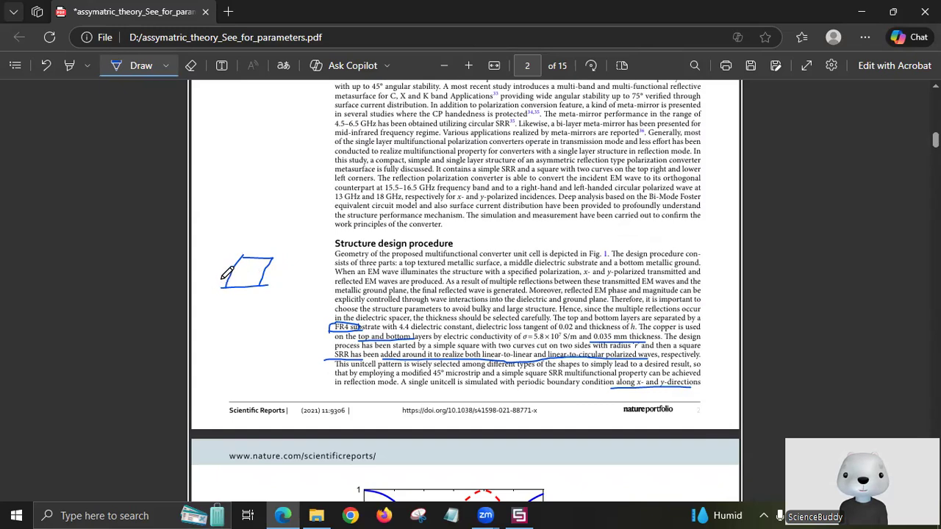
pyautogui.moveTo(228, 270); pyautogui.dragTo(222, 291)
pyautogui.moveTo(613, 330); pyautogui.dragTo(644, 329)
pyautogui.moveTo(223, 279)
pyautogui.mouseDown()
pyautogui.moveTo(233, 254)
pyautogui.moveTo(278, 255)
pyautogui.moveTo(264, 273)
pyautogui.moveTo(211, 281)
pyautogui.mouseUp()
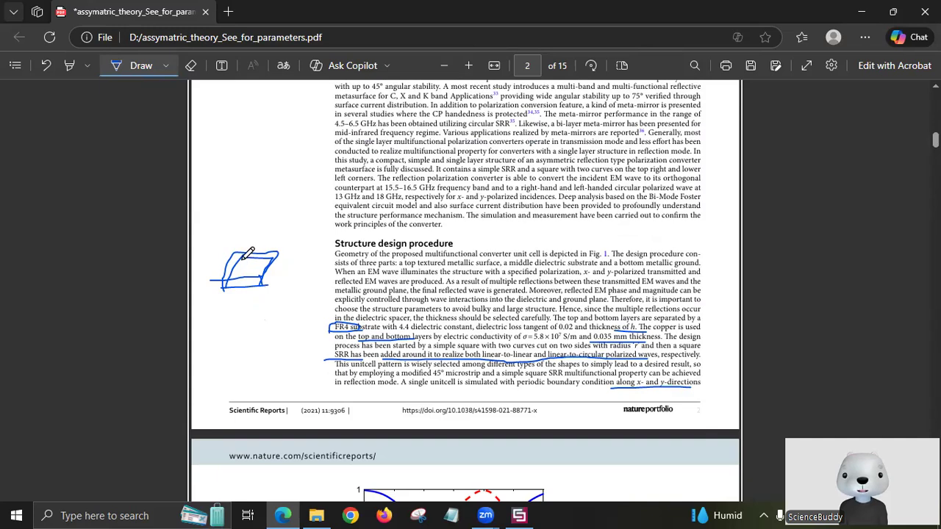
# Trace the top edges of Figure 1(b)'s inner patch and outer ring in blue ink.
pyautogui.scroll(4, 455, 323)
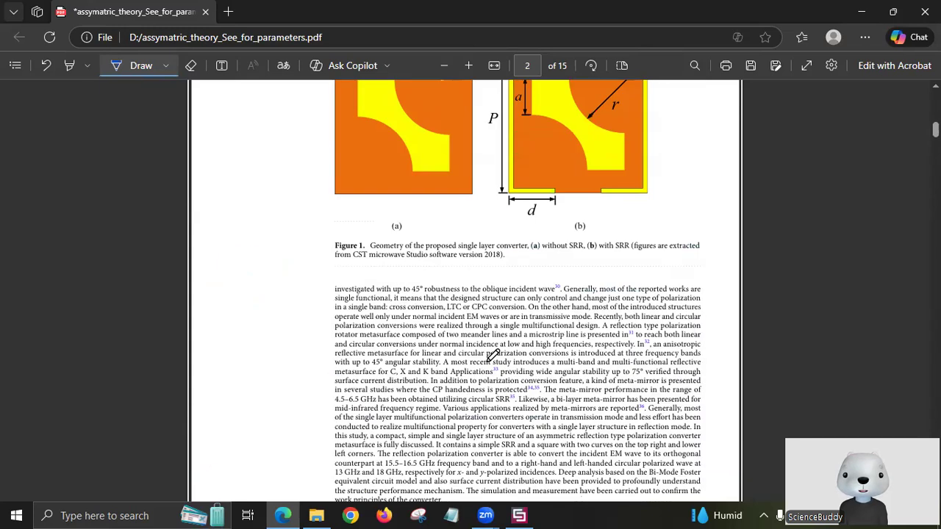
pyautogui.scroll(1, 496, 351)
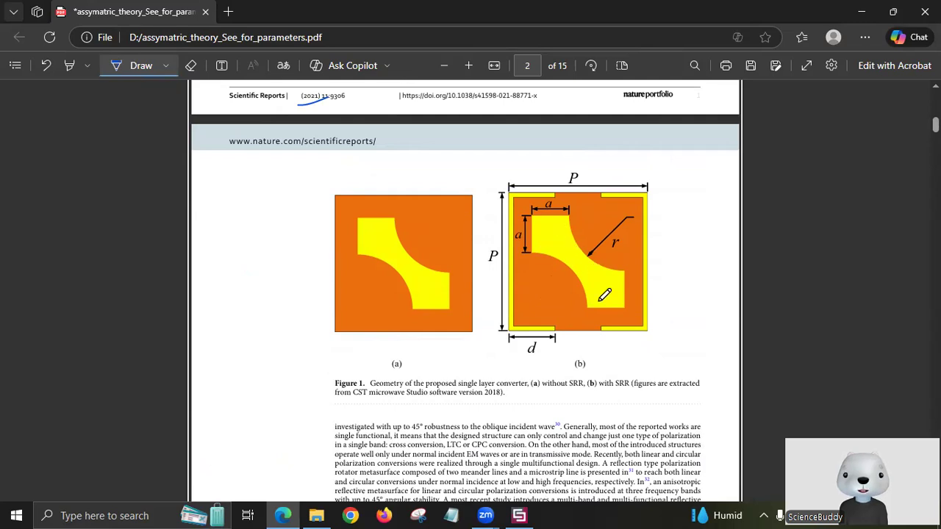
pyautogui.scroll(-3, 512, 374)
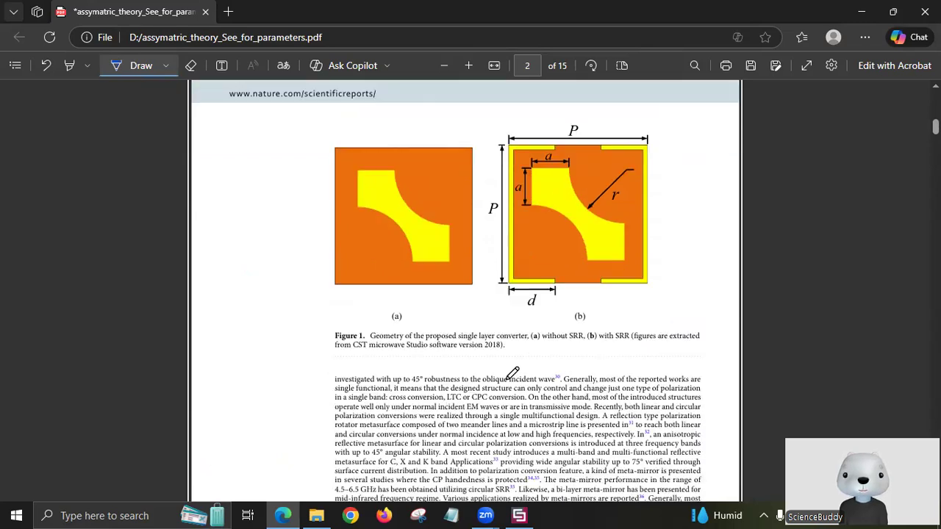
pyautogui.scroll(-1, 507, 378)
pyautogui.scroll(4, 507, 378)
pyautogui.scroll(-1, 507, 379)
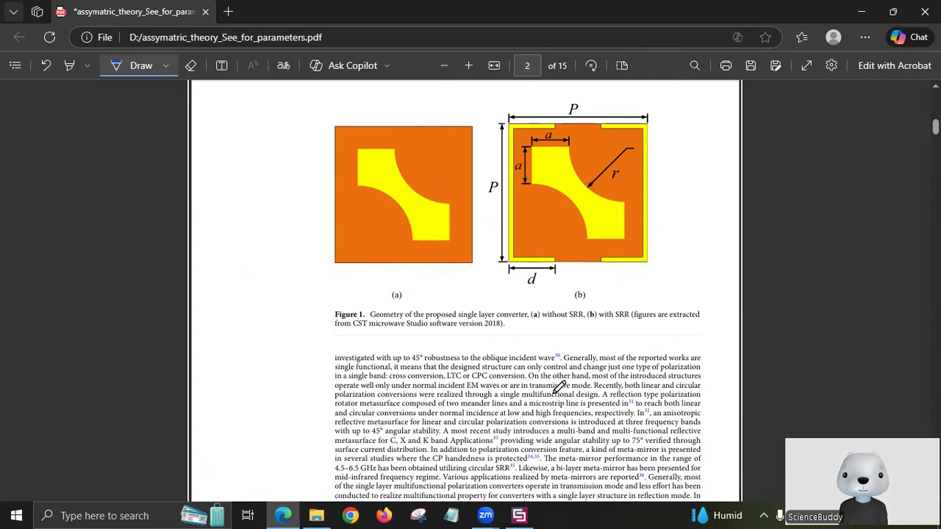
pyautogui.scroll(-3, 562, 389)
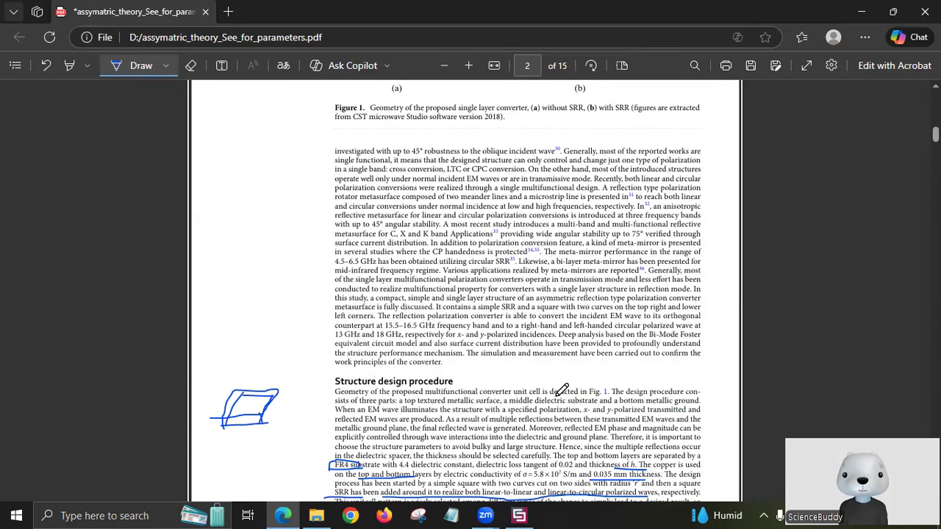
pyautogui.scroll(-2, 562, 389)
pyautogui.scroll(-2, 562, 389)
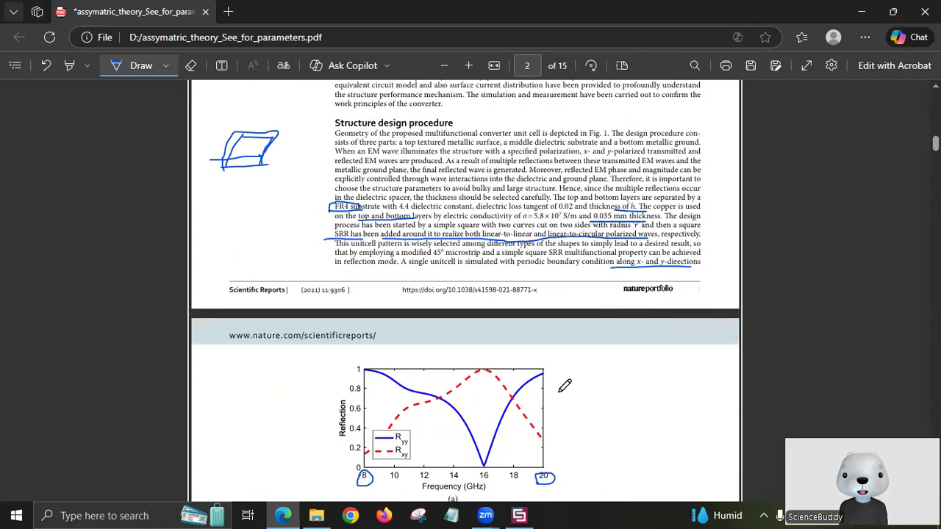
pyautogui.scroll(4, 564, 386)
pyautogui.scroll(5, 527, 149)
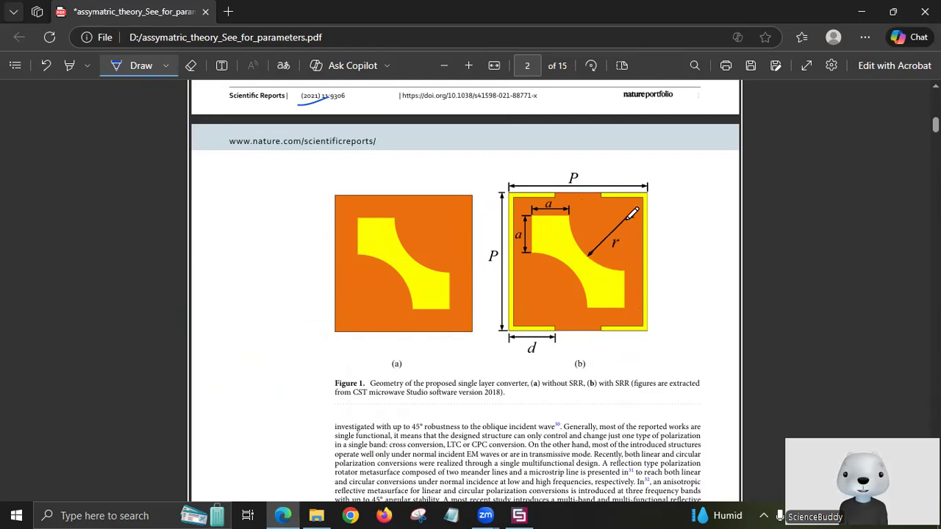
pyautogui.moveTo(627, 217); pyautogui.dragTo(567, 218)
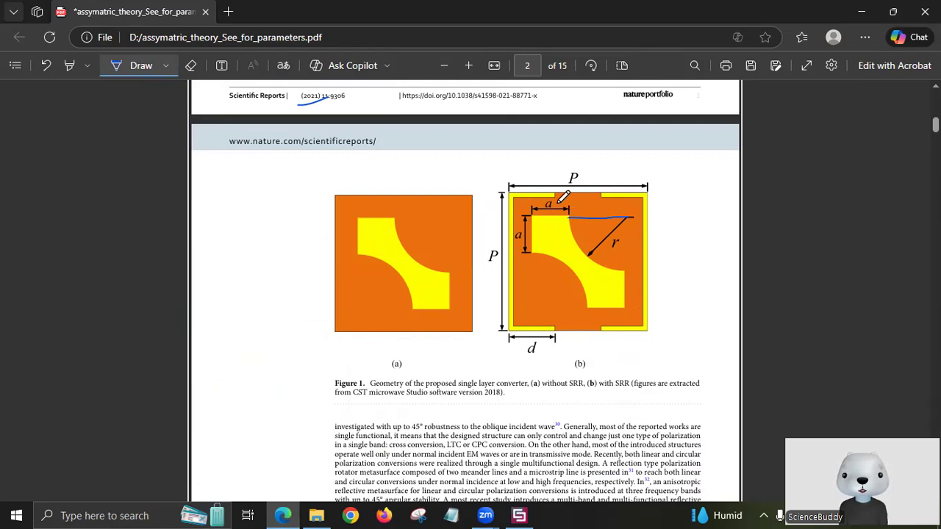
pyautogui.moveTo(626, 203); pyautogui.dragTo(532, 205)
# Trace Figure 1(b)'s right side, left side and curved cut, then return to CST.
pyautogui.moveTo(626, 200)
pyautogui.mouseDown()
pyautogui.moveTo(630, 303)
pyautogui.moveTo(551, 313)
pyautogui.mouseUp()
pyautogui.moveTo(532, 315)
pyautogui.mouseDown()
pyautogui.moveTo(534, 215)
pyautogui.moveTo(538, 276)
pyautogui.mouseUp()
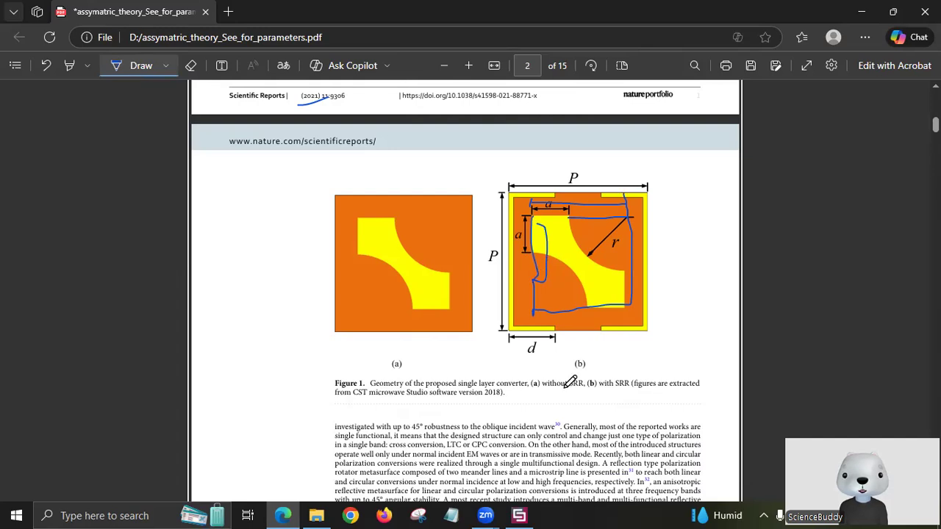
pyautogui.scroll(-1, 570, 382)
pyautogui.scroll(1, 514, 400)
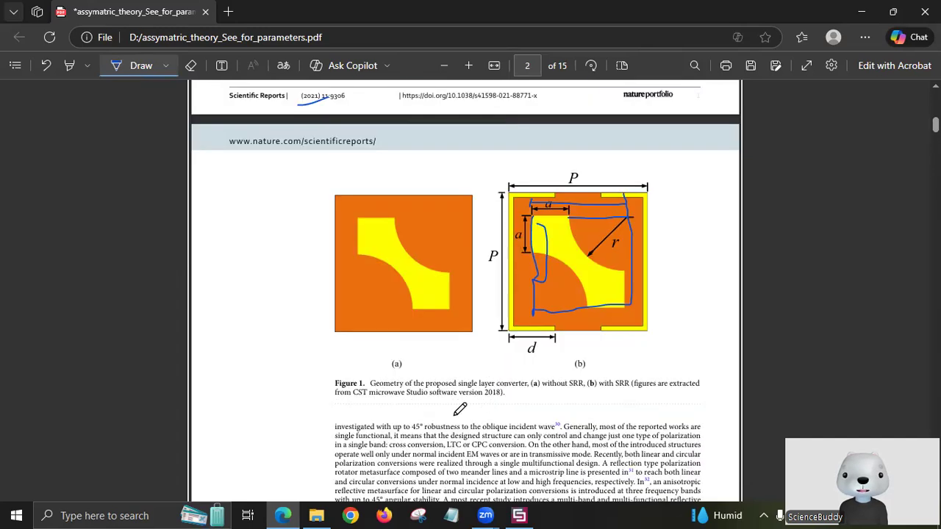
pyautogui.click(519, 513)
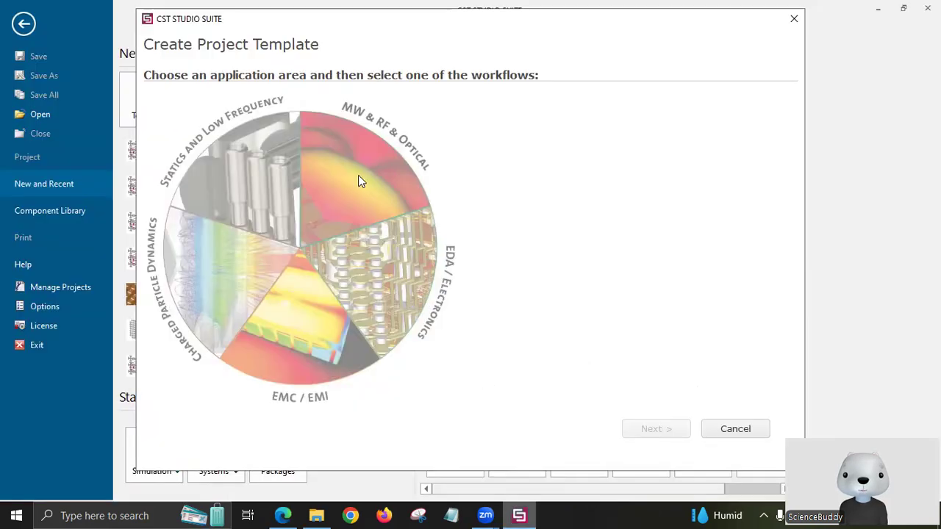
# Choose MW & RF & Optical > Periodic Structures > FSS, Metamaterial – Unit Cell > Phase Reflection Diagram.
pyautogui.click(359, 175)
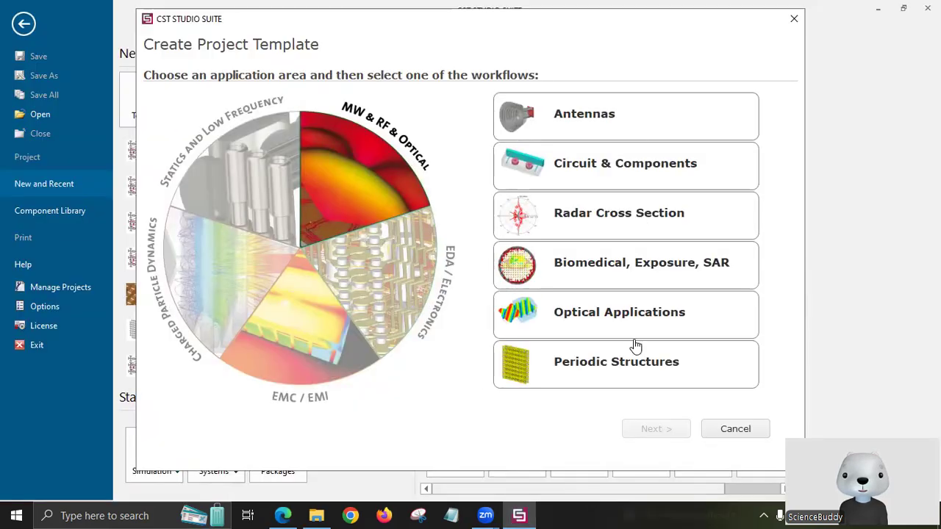
pyautogui.click(589, 380)
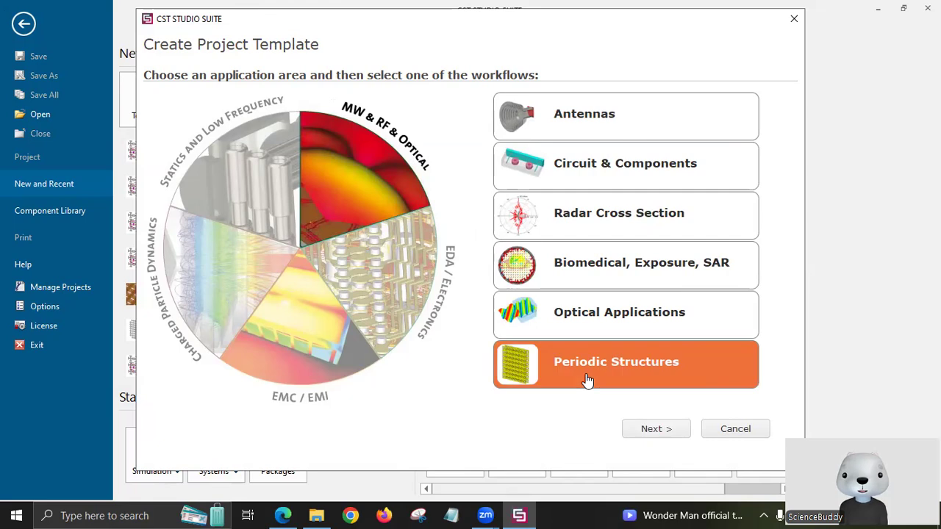
pyautogui.doubleClick(588, 380)
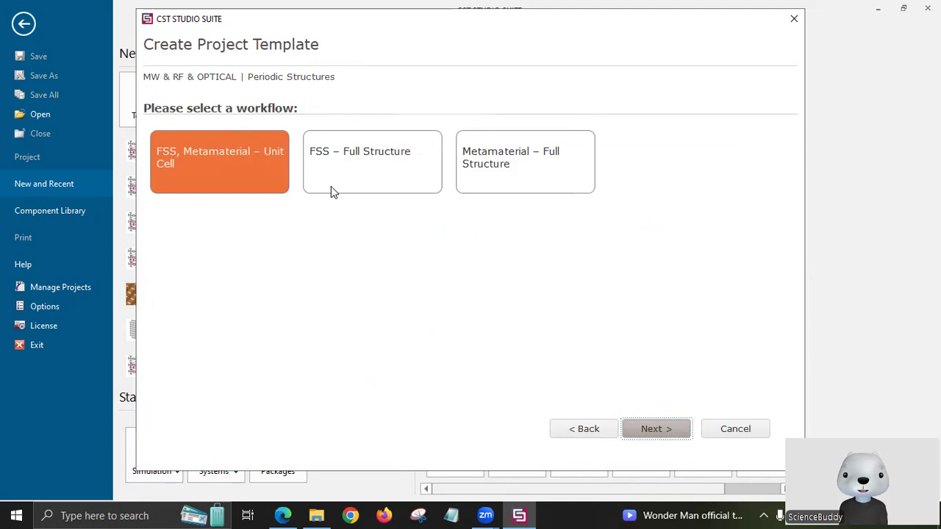
pyautogui.doubleClick(235, 170)
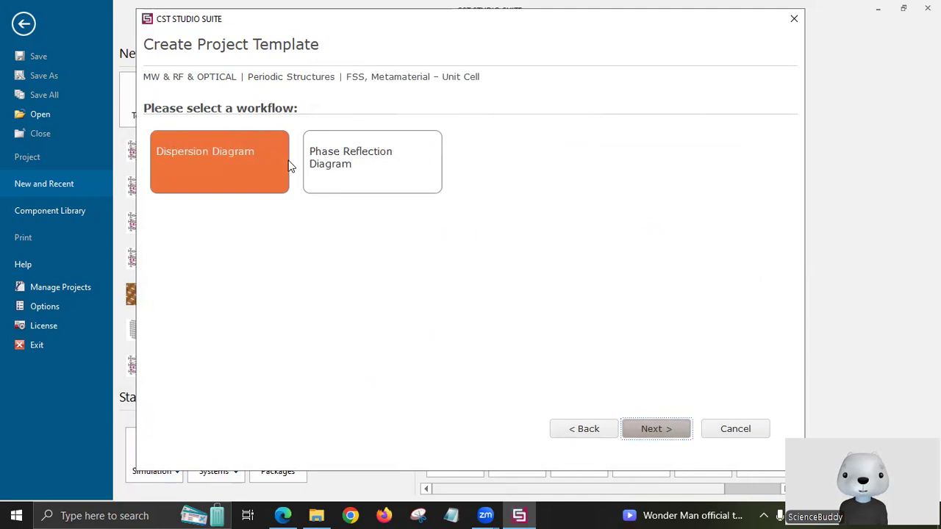
pyautogui.click(436, 156)
pyautogui.doubleClick(437, 157)
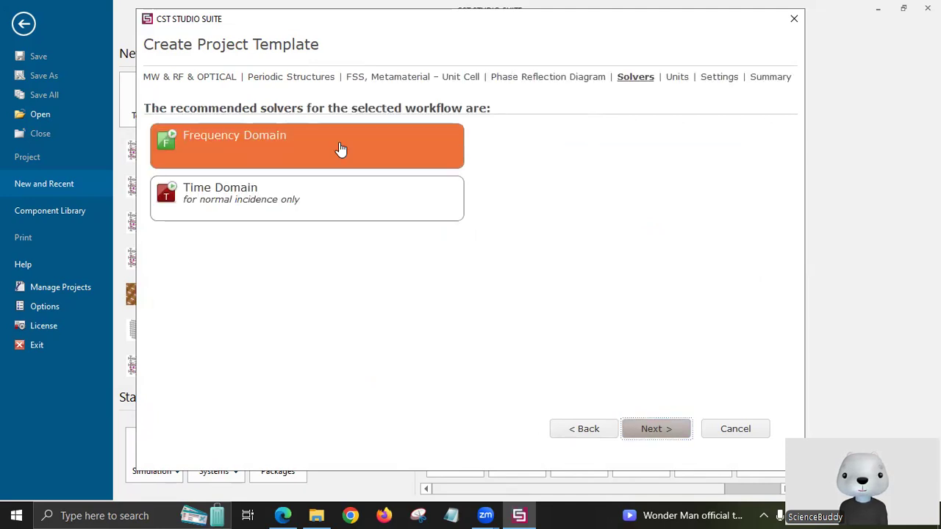
pyautogui.click(658, 425)
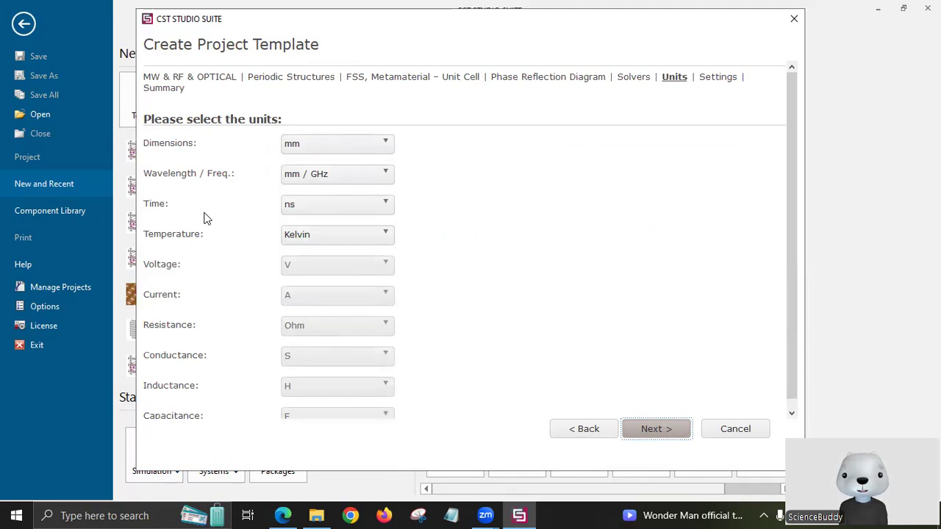
# Keep mm dimension units and define the range by frequency instead of wavelength.
pyautogui.click(316, 149)
pyautogui.click(438, 152)
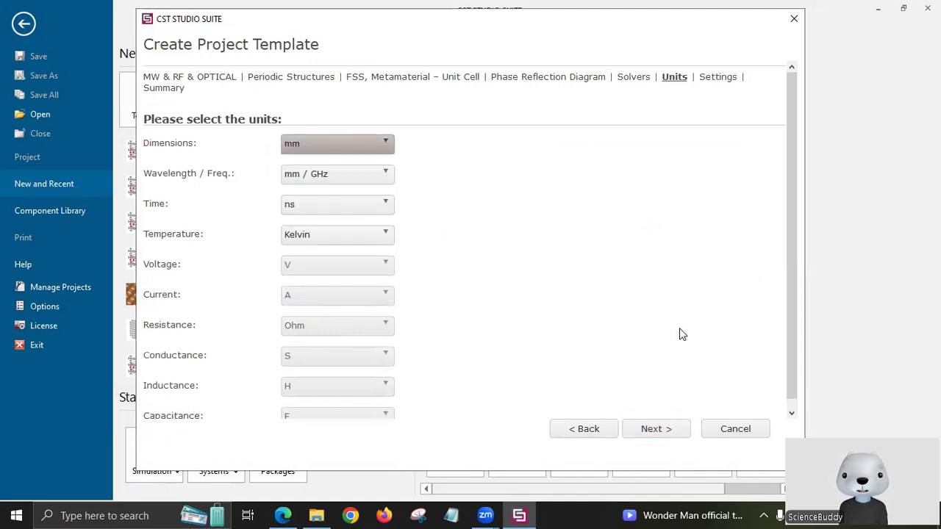
pyautogui.click(649, 427)
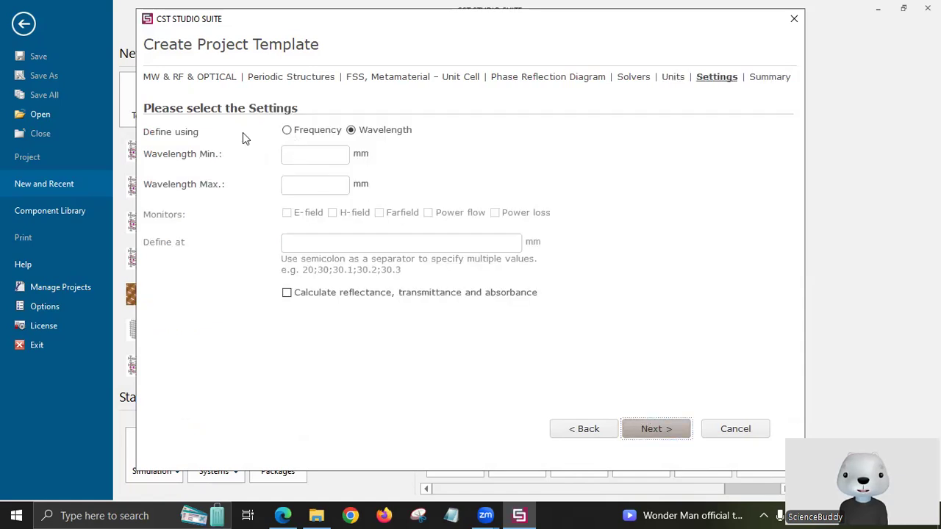
pyautogui.click(286, 130)
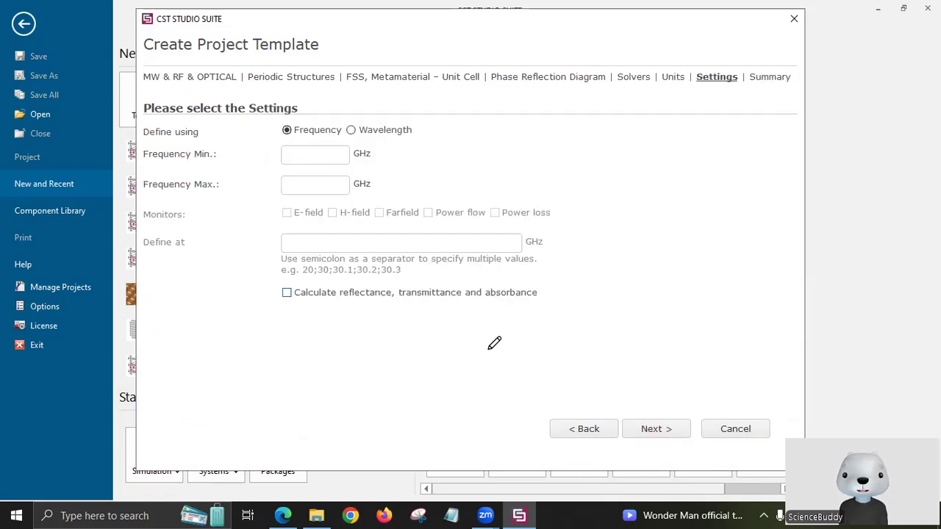
# Check the paper's 8–20 GHz reflection plots in Figure 2, then return to the Frequency Min field.
pyautogui.hotkey('alt', 'Tab')
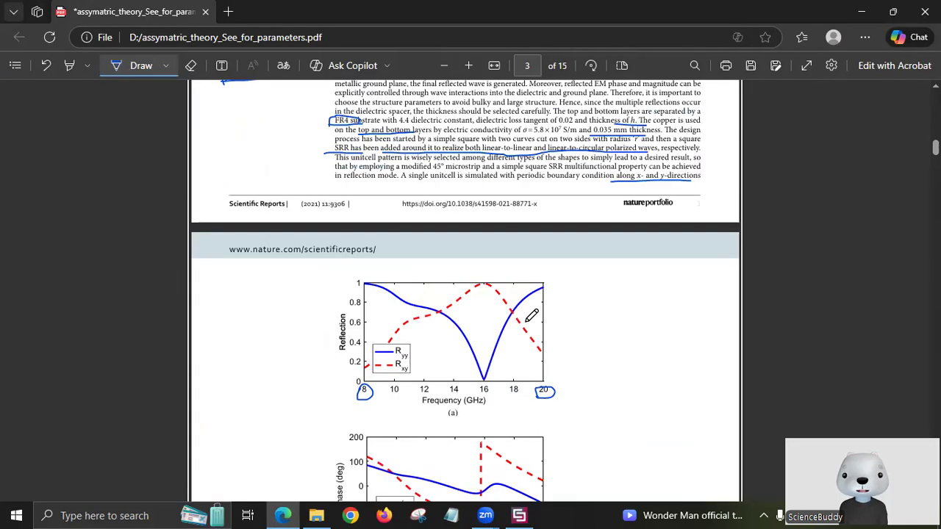
pyautogui.scroll(-1, 528, 319)
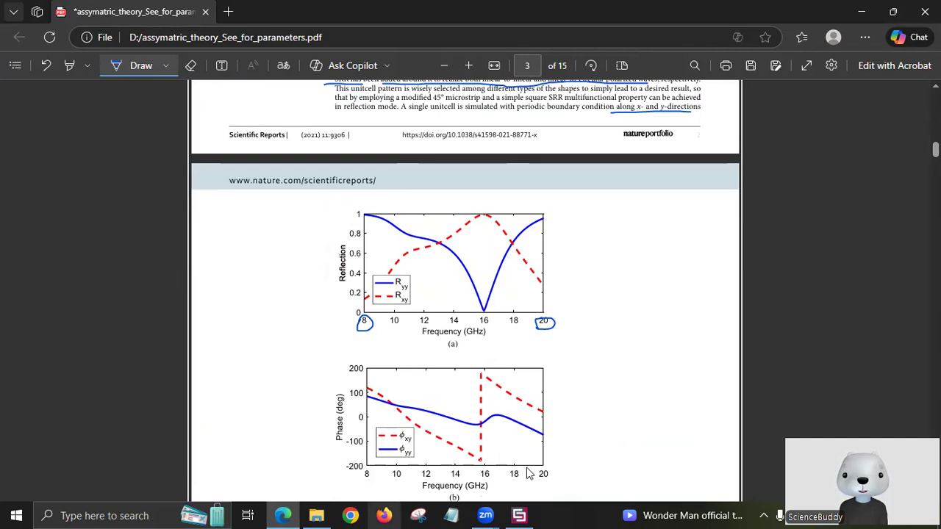
pyautogui.hotkey('alt', 'Tab')
pyautogui.click(318, 155)
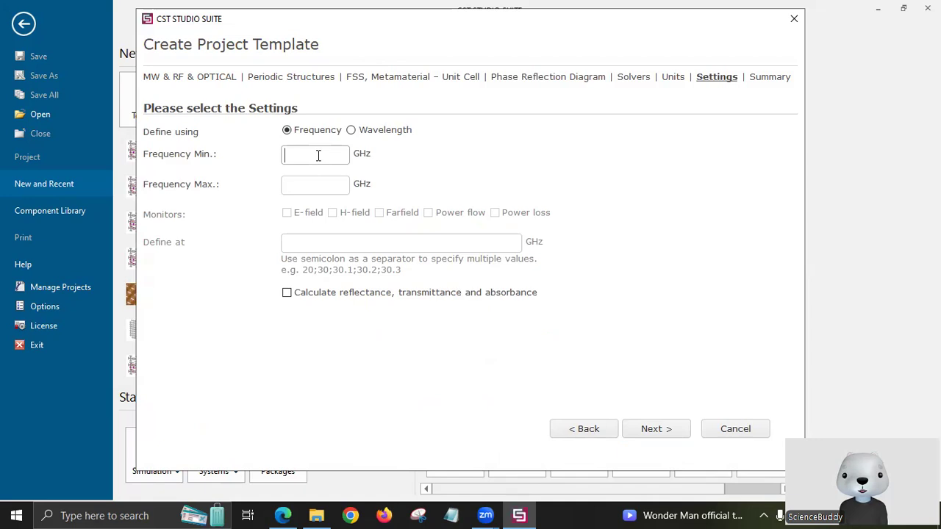
# Enter Frequency Min 8 and Max 20 GHz and advance to the Summary page.
pyautogui.write('8')
pyautogui.click(331, 193)
pyautogui.write('2')
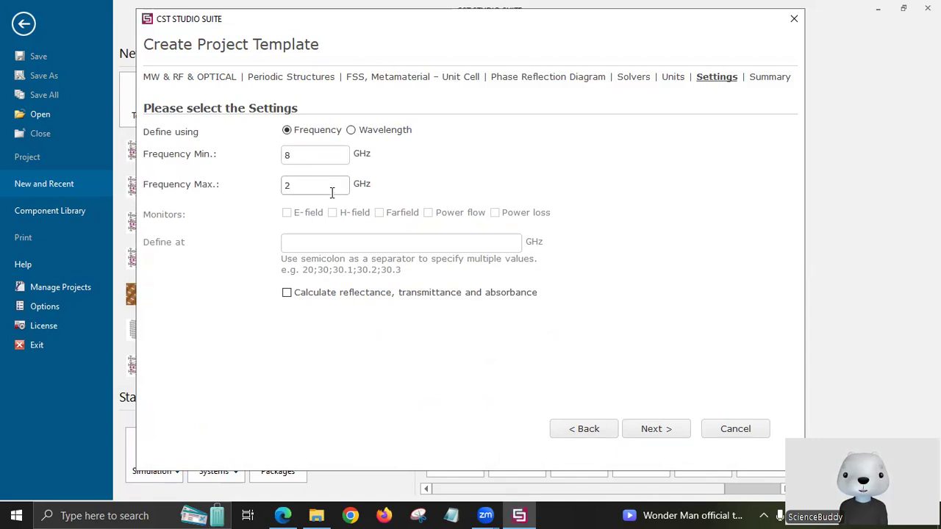
pyautogui.write('0')
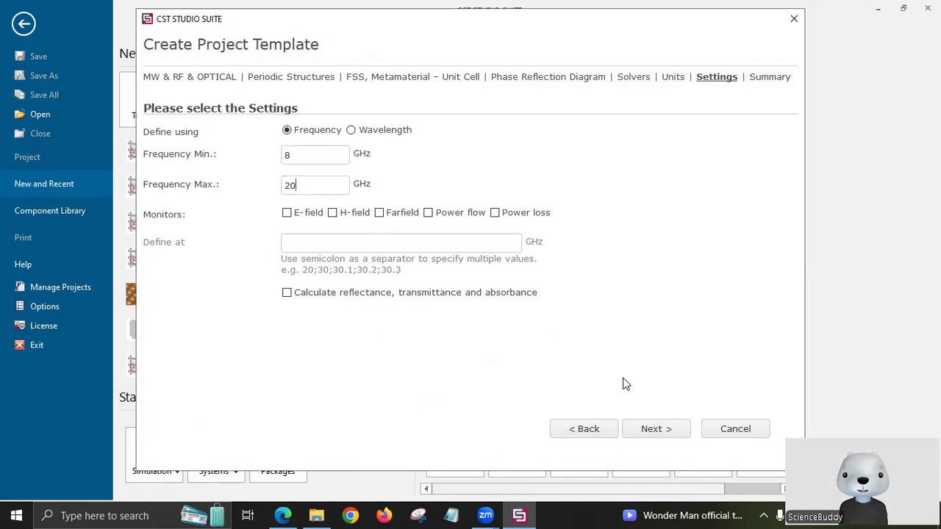
pyautogui.click(677, 423)
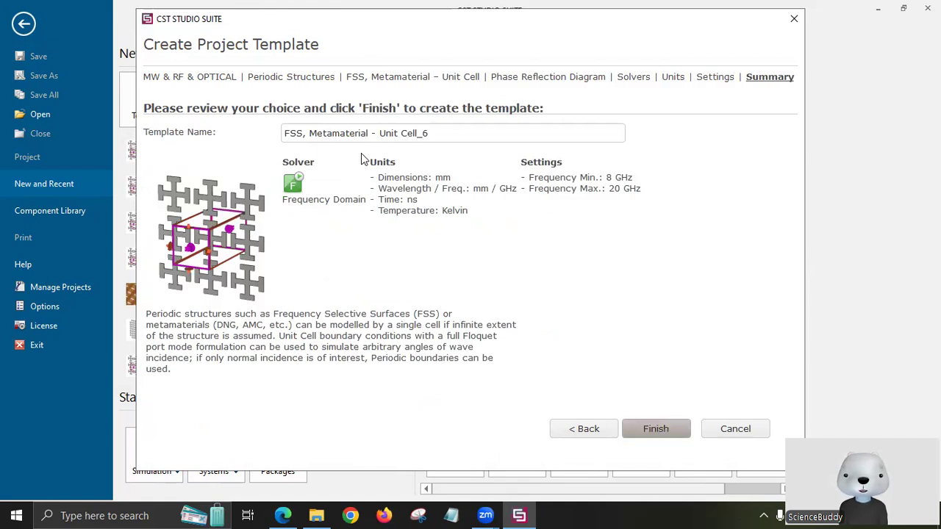
# Finish the wizard to create template FSS, Metamaterial - Unit Cell_6 and open Untitled_0.
pyautogui.click(662, 406)
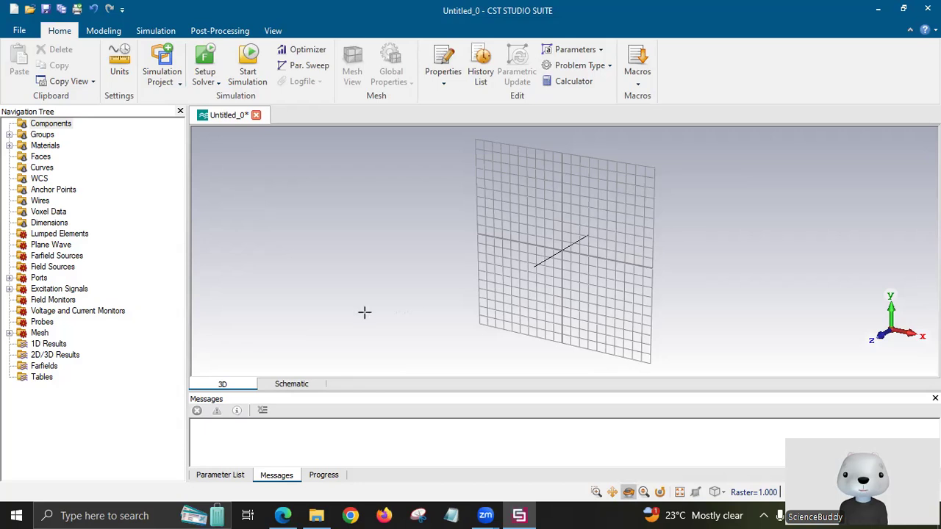
# Start a Brick from the Modeling tab, open its coordinate dialog, then cancel without creating it.
pyautogui.click(102, 31)
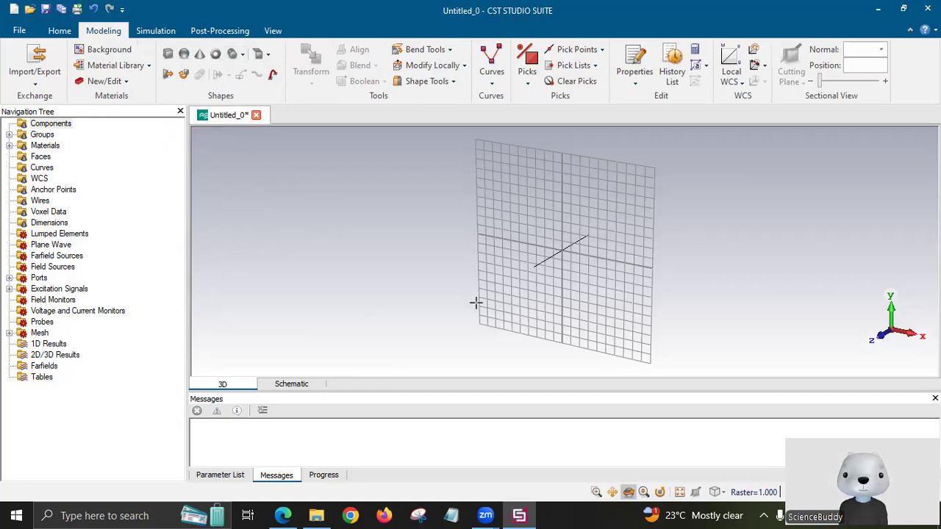
pyautogui.click(168, 56)
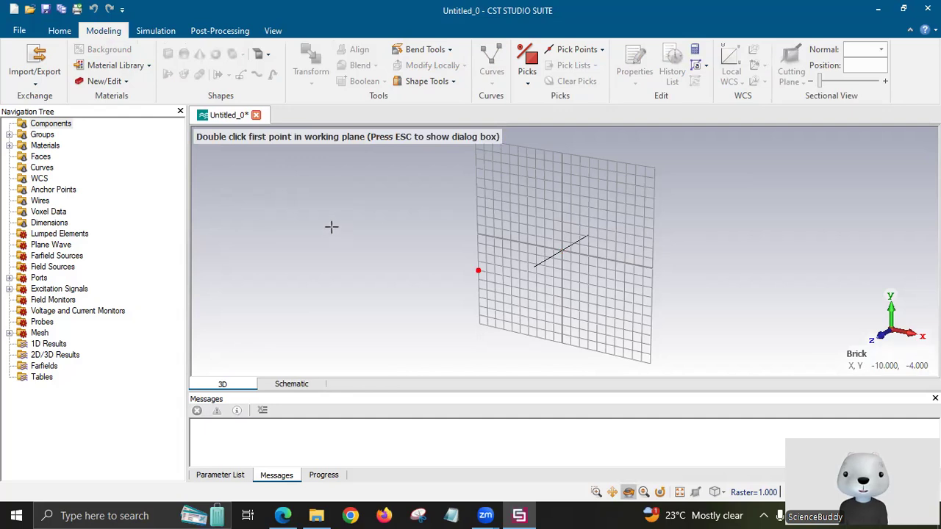
pyautogui.press('Escape')
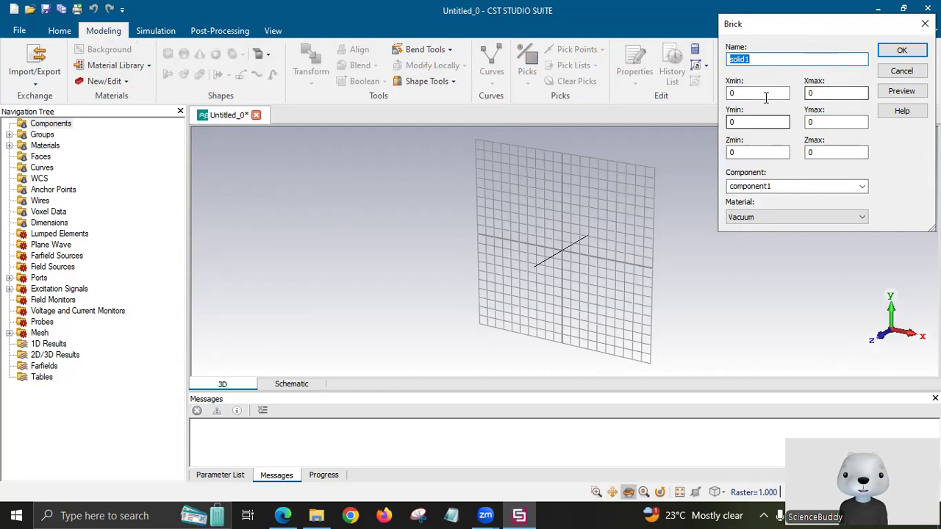
pyautogui.click(766, 94)
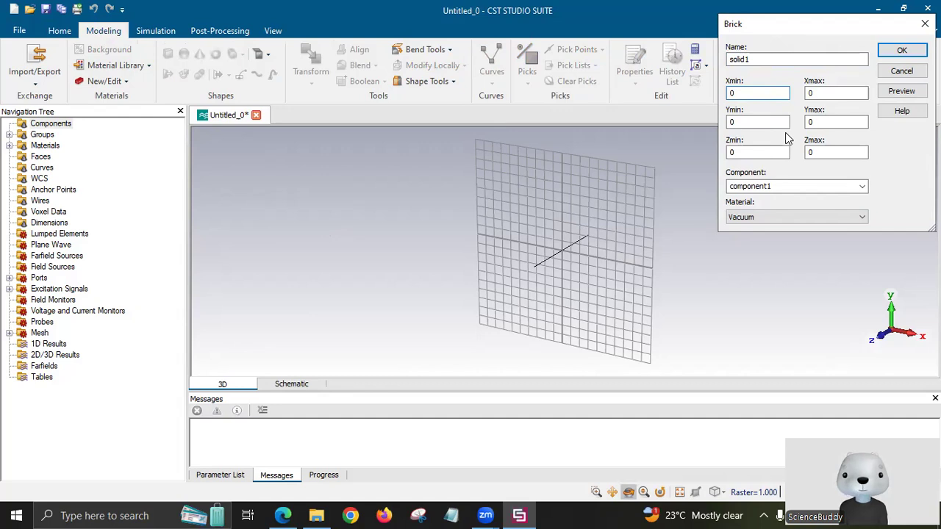
pyautogui.click(903, 73)
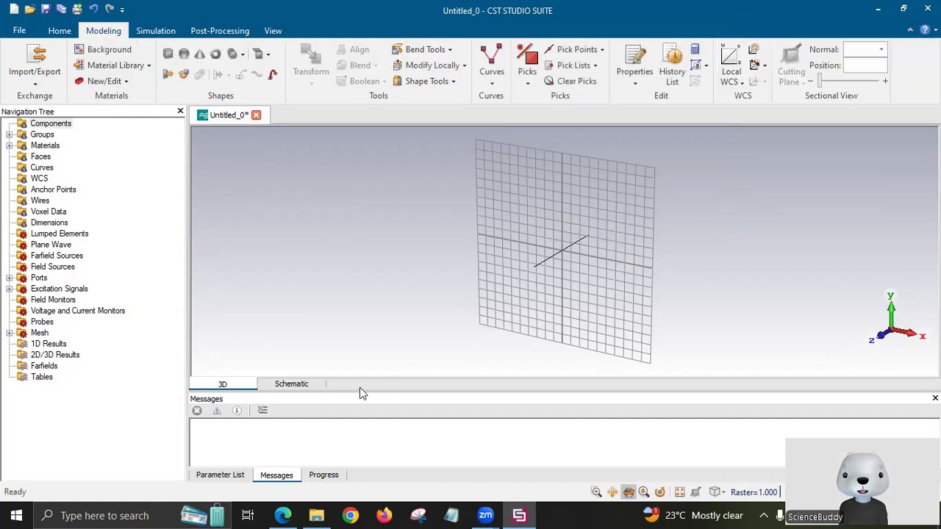
# Add parameter p with expression 6 to the enlarged Parameter List, checking the value in the paper.
pyautogui.moveTo(363, 395); pyautogui.dragTo(378, 259)
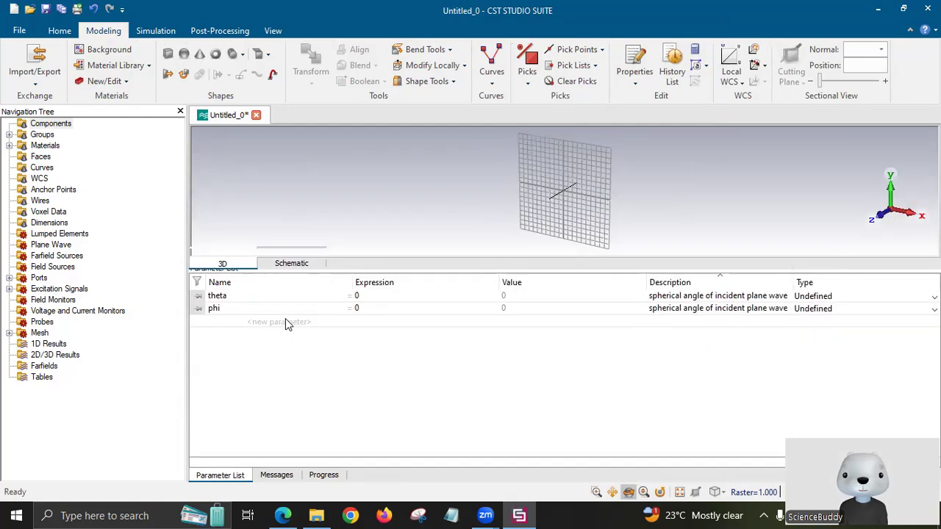
pyautogui.click(286, 319)
pyautogui.click(287, 322)
pyautogui.write('p')
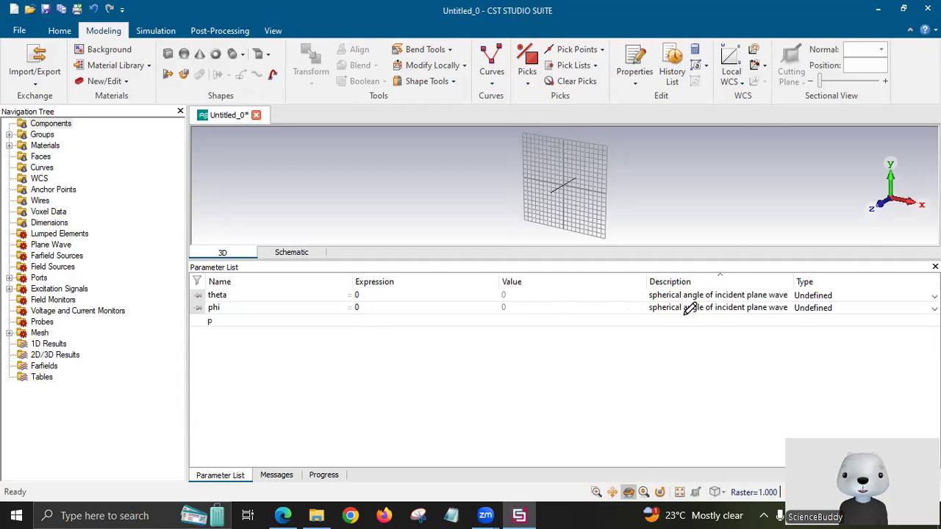
pyautogui.hotkey('alt', 'Tab')
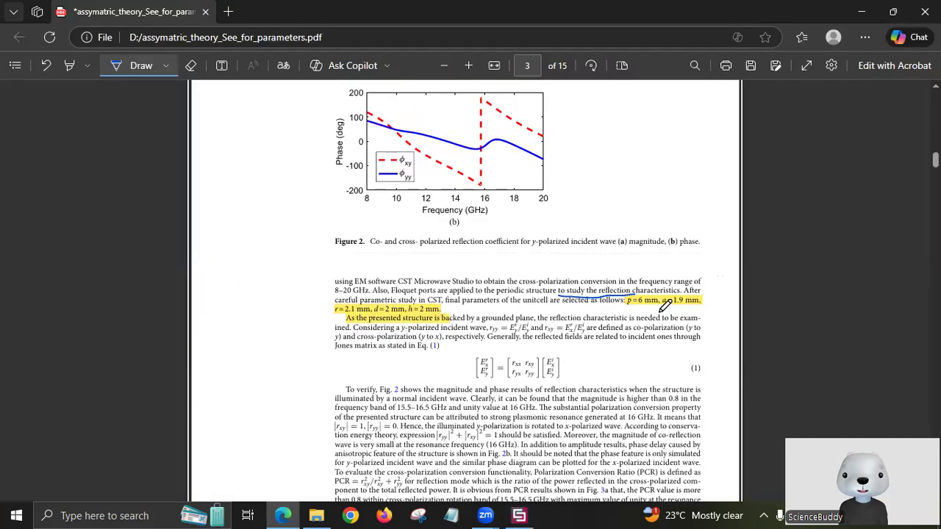
pyautogui.click(519, 515)
pyautogui.click(376, 321)
pyautogui.write('6')
pyautogui.click(290, 333)
# Add parameters a = 1.9 and r = 2.1, checking the values against the paper.
pyautogui.write('a')
pyautogui.press('Tab')
pyautogui.write('1.9')
pyautogui.click(309, 345)
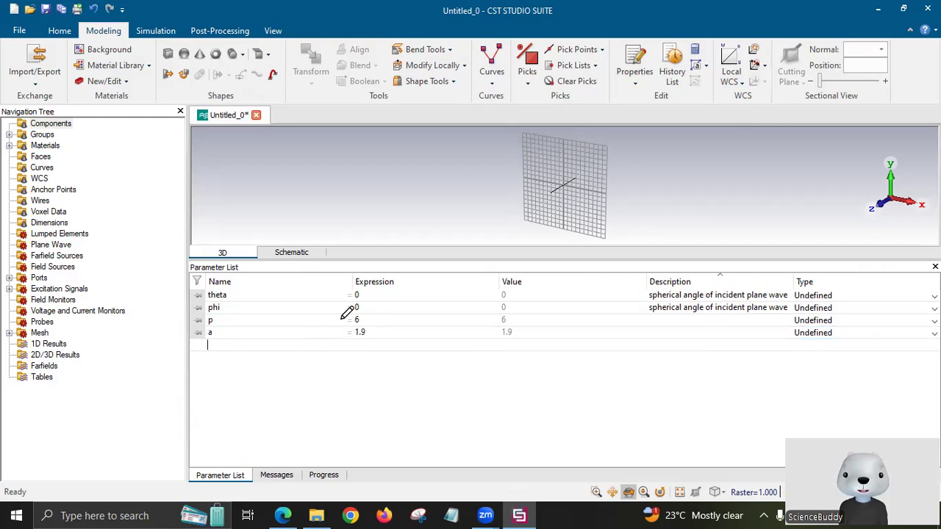
pyautogui.hotkey('alt', 'Tab')
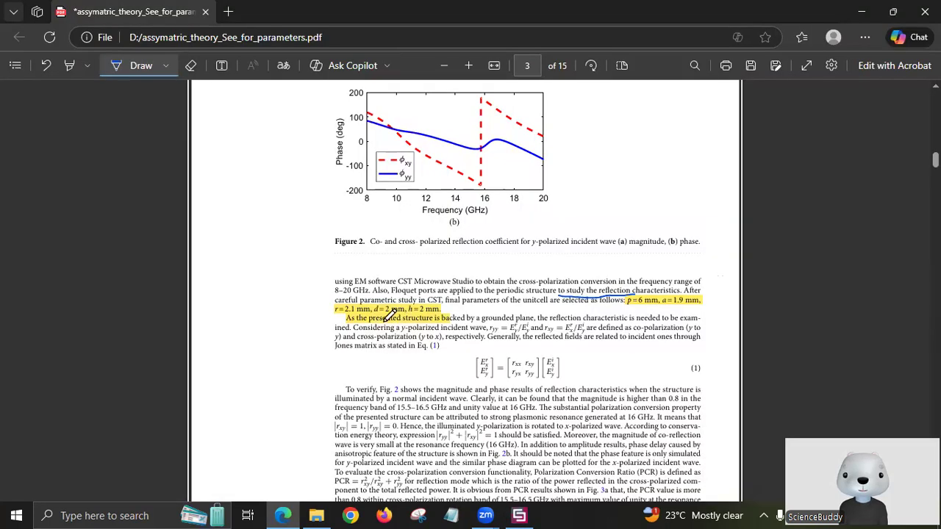
pyautogui.hotkey('alt', 'Tab')
pyautogui.click(269, 346)
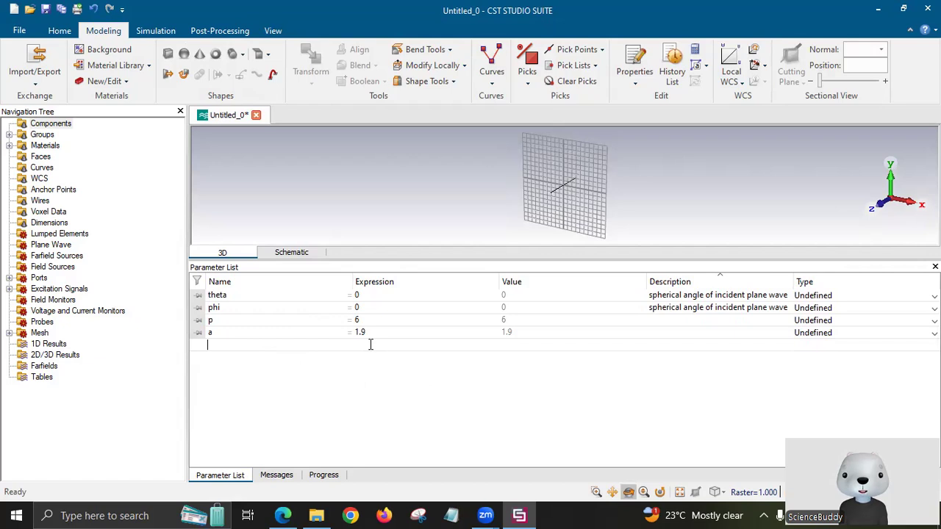
pyautogui.write('r')
pyautogui.press('Tab')
pyautogui.write('2.1')
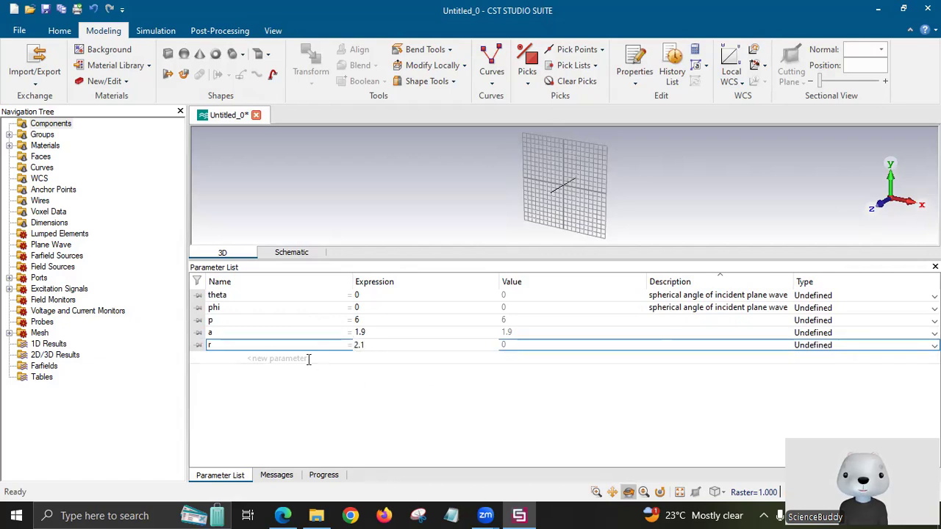
pyautogui.press('Return')
# Add parameters d = 2 and h = 2, verifying them in the paper.
pyautogui.click(363, 359)
pyautogui.write('d')
pyautogui.press('Tab')
pyautogui.write('2')
pyautogui.press('Return')
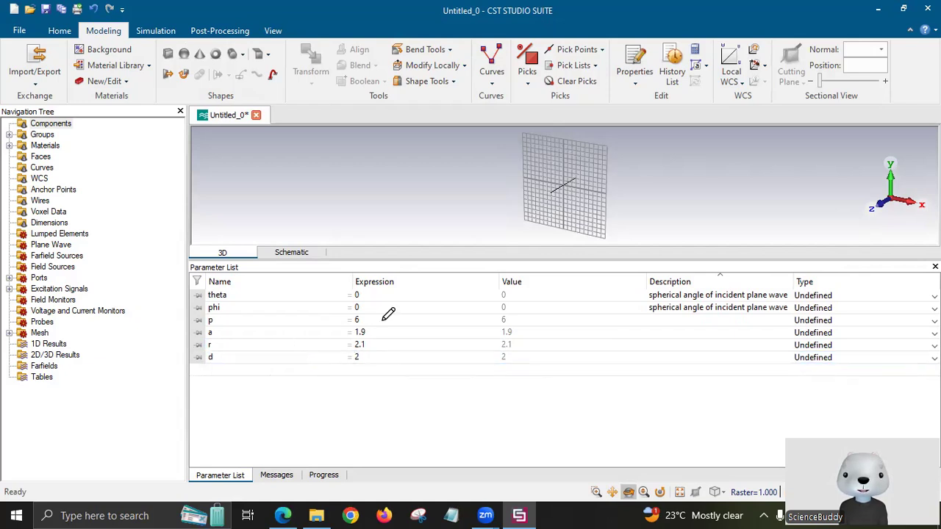
pyautogui.click(519, 516)
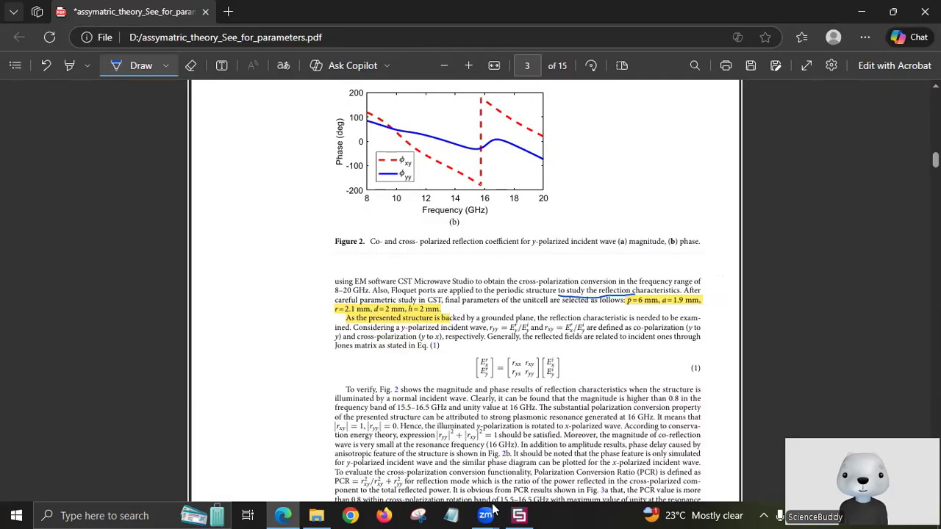
pyautogui.click(519, 515)
pyautogui.click(359, 371)
pyautogui.write('h')
pyautogui.press('Tab')
pyautogui.write('2')
pyautogui.press('Return')
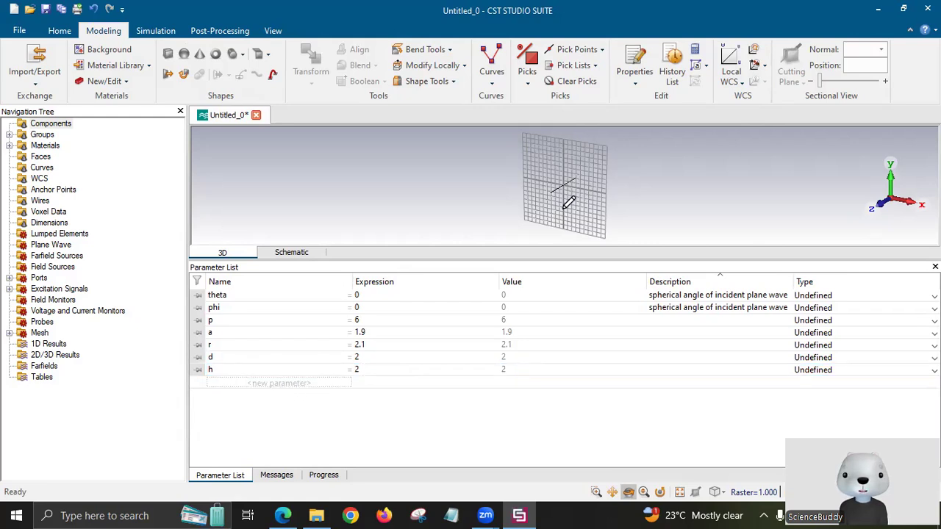
pyautogui.hotkey('alt', 'Tab')
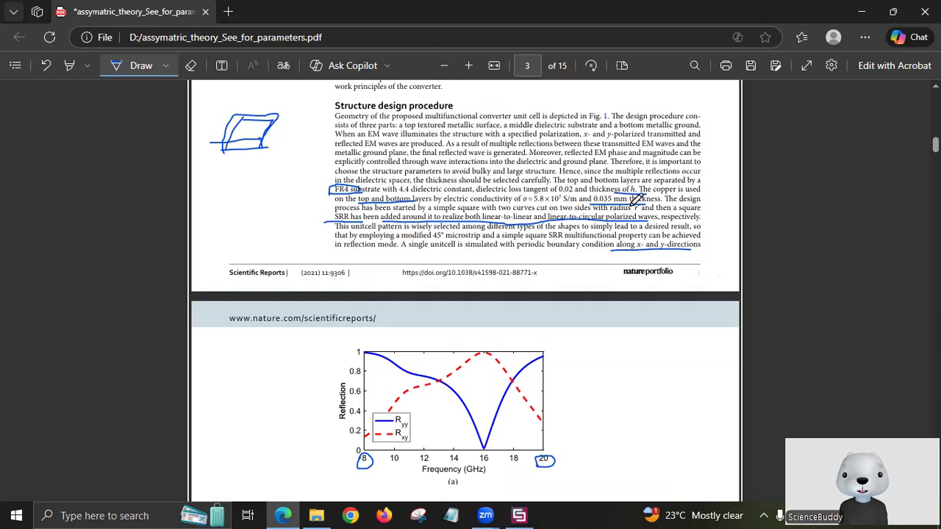
pyautogui.click(518, 514)
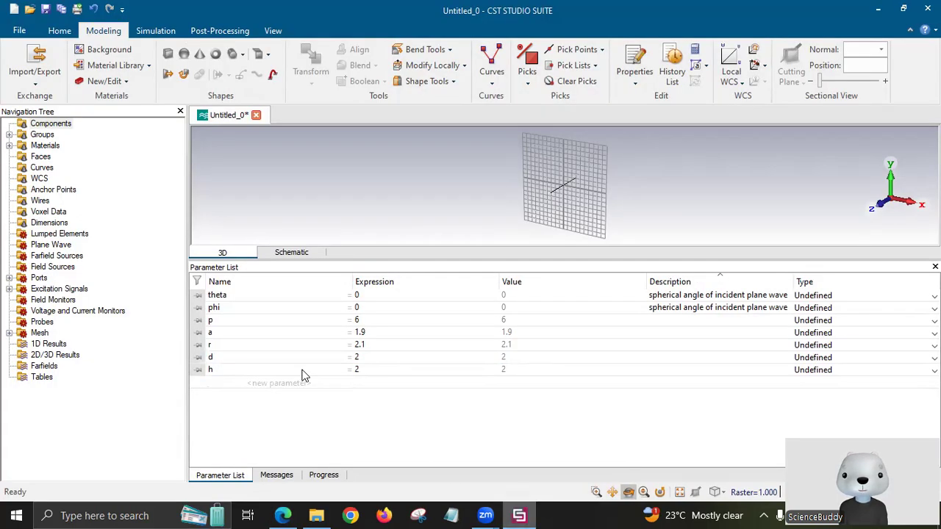
pyautogui.click(294, 382)
# Add copper thickness parameter t = 0.035, then review the paper's geometry figure.
pyautogui.write('t')
pyautogui.press('Tab')
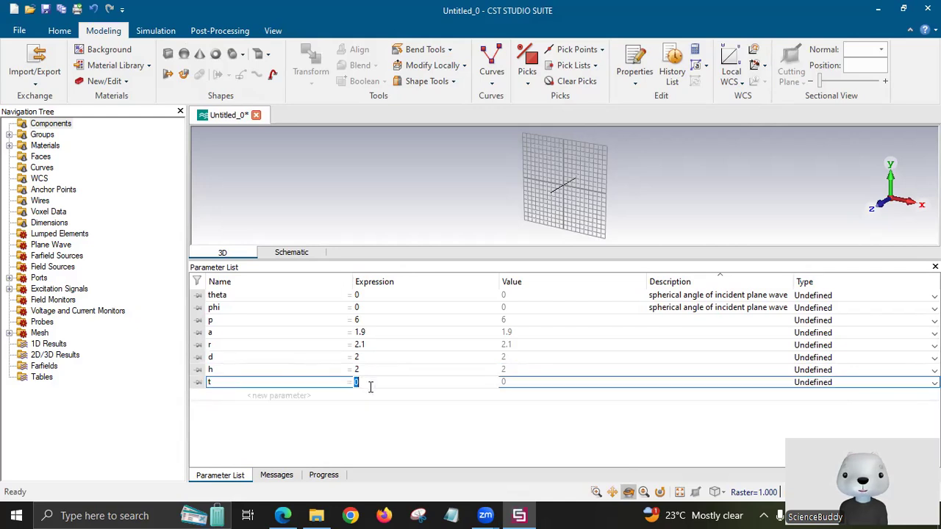
pyautogui.write('.03')
pyautogui.press('Return')
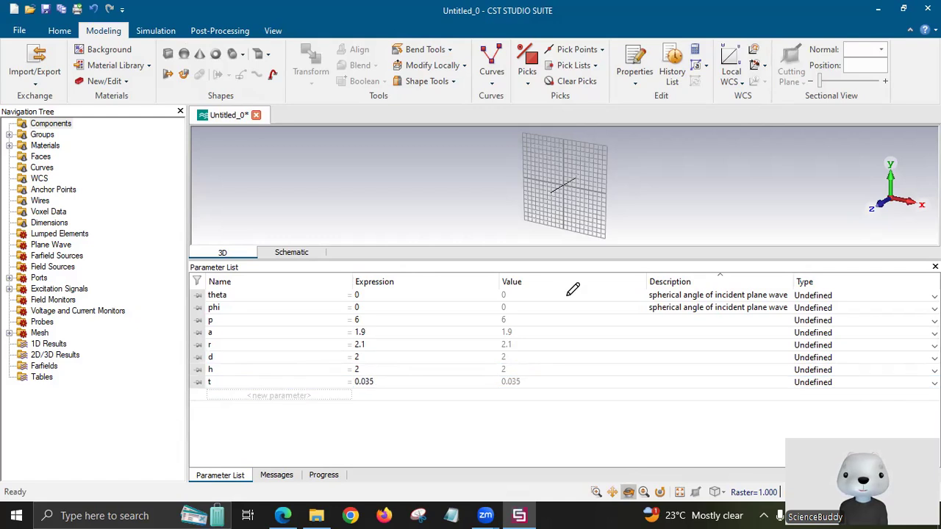
pyautogui.hotkey('alt', 'Tab')
pyautogui.scroll(-1, 544, 197)
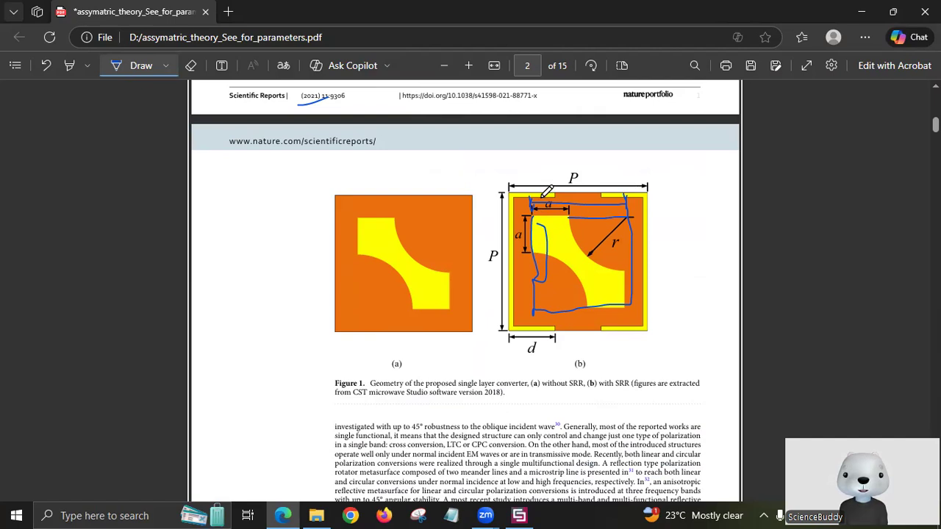
pyautogui.moveTo(561, 193)
pyautogui.mouseDown()
pyautogui.moveTo(619, 210)
pyautogui.moveTo(609, 208)
pyautogui.mouseUp()
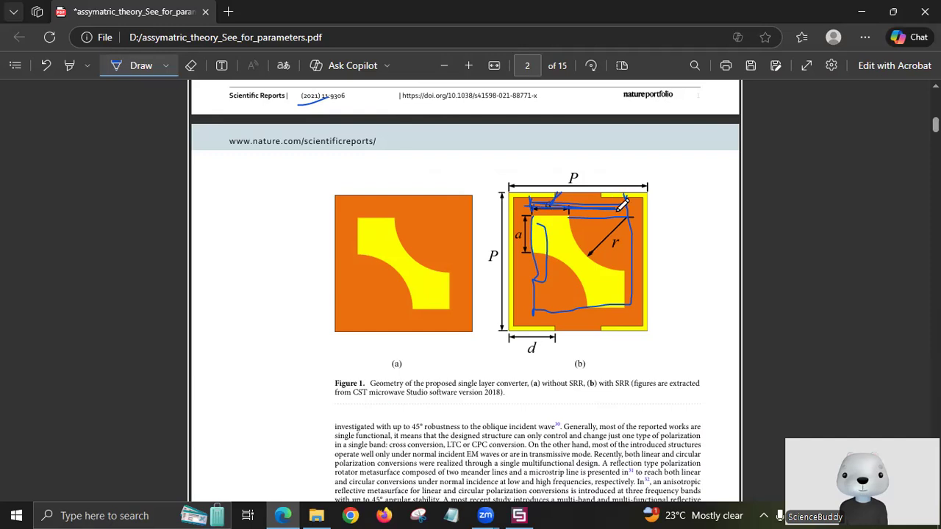
pyautogui.click(518, 515)
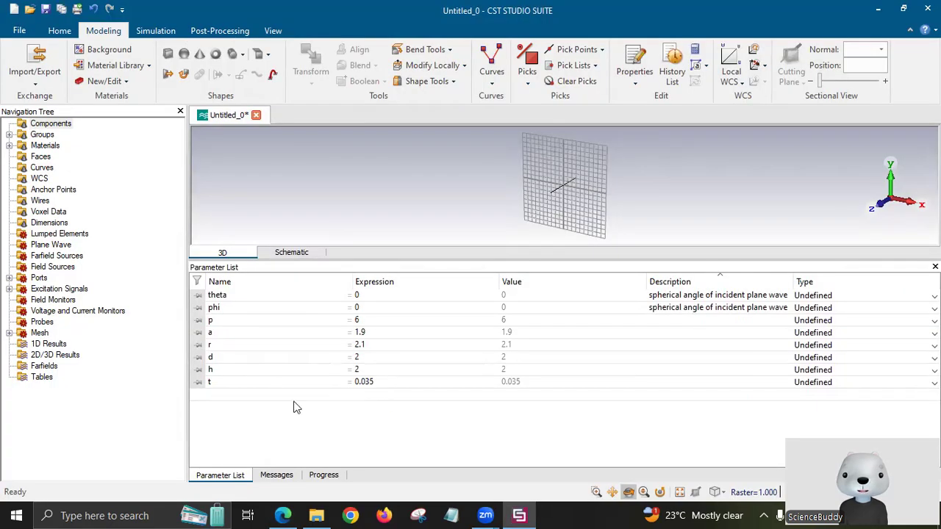
# Add parameter ar with value 4 to the parameter list.
pyautogui.write('ar')
pyautogui.press('Tab')
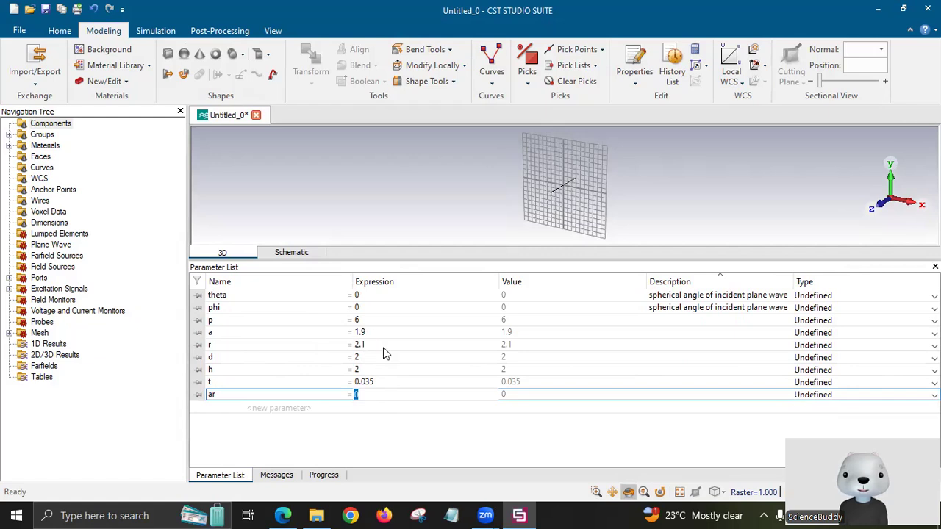
pyautogui.press('BackSpace')
pyautogui.write('4')
pyautogui.press('Return')
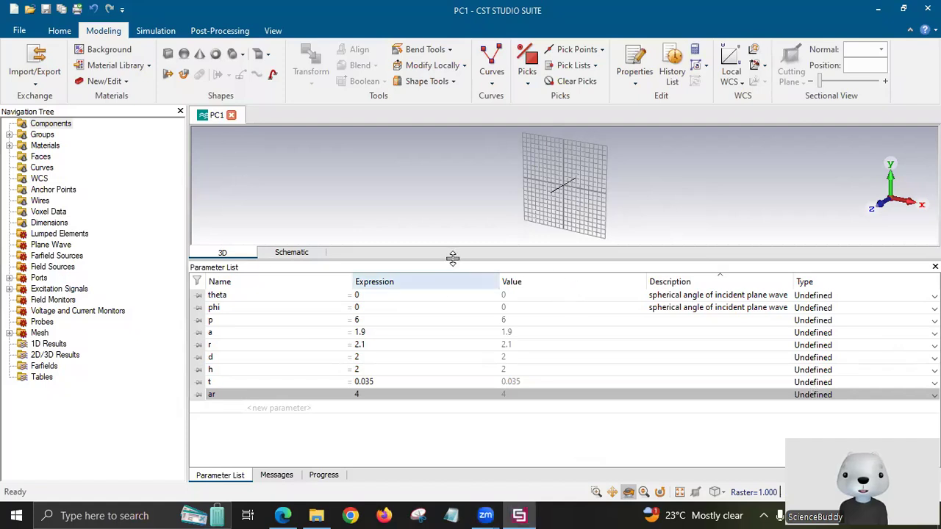
pyautogui.moveTo(451, 381); pyautogui.dragTo(451, 397)
# Start a brick named gnd and enter its X extents up to p/2.
pyautogui.click(167, 53)
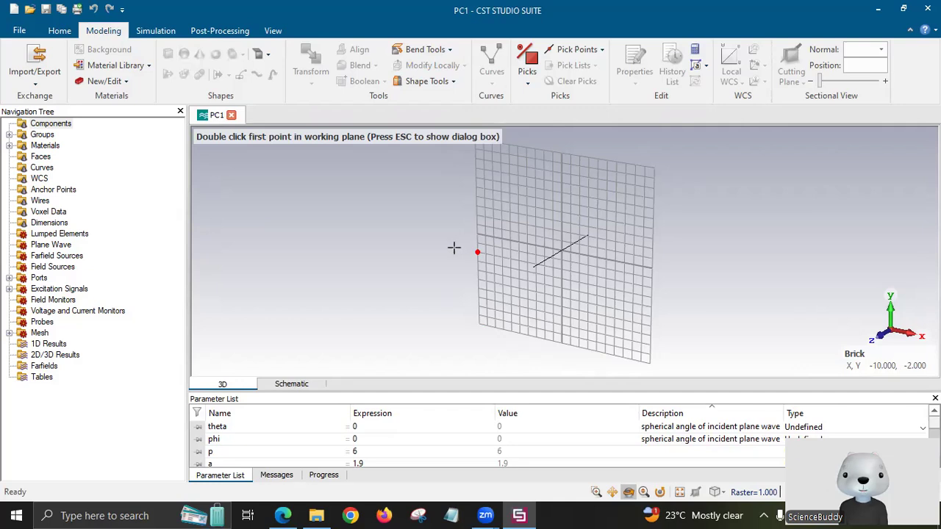
pyautogui.press('Escape')
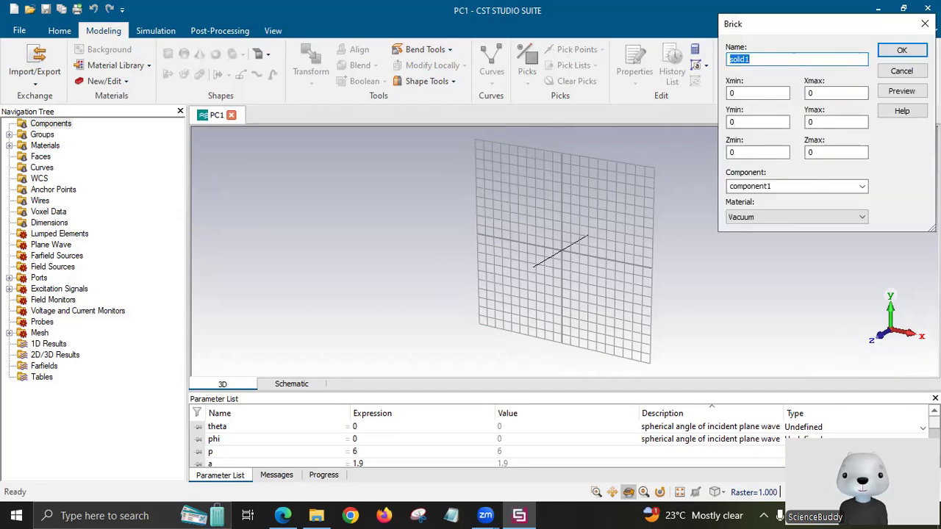
pyautogui.write('gnd')
pyautogui.click(769, 89)
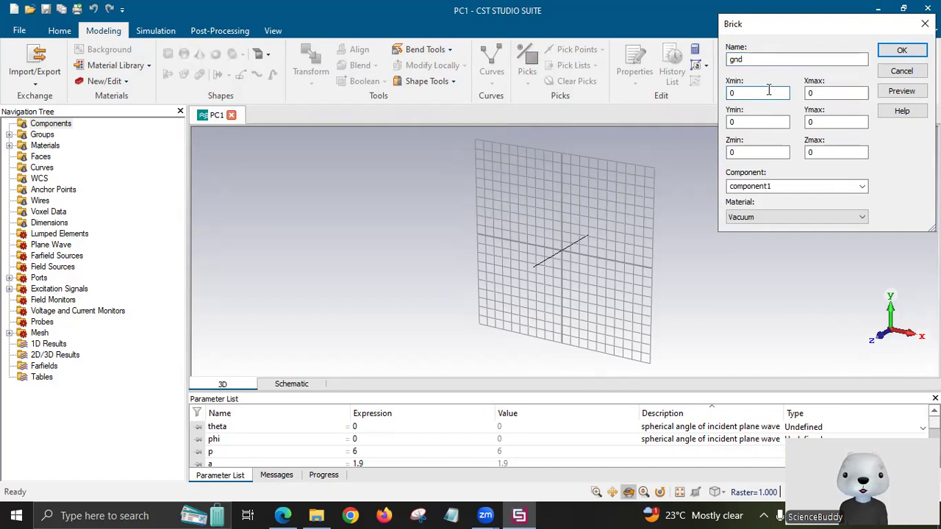
pyautogui.click(297, 513)
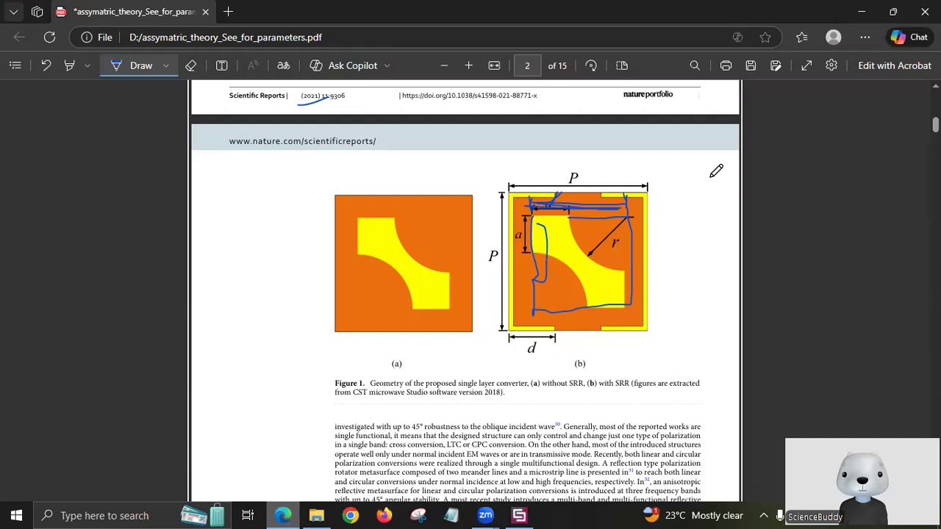
pyautogui.hotkey('alt', 'Tab')
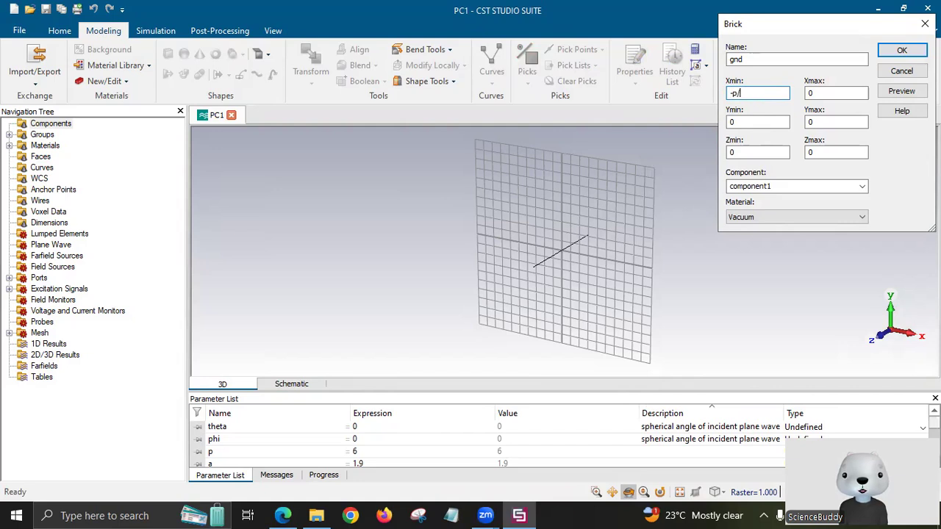
pyautogui.write('2')
pyautogui.click(833, 92)
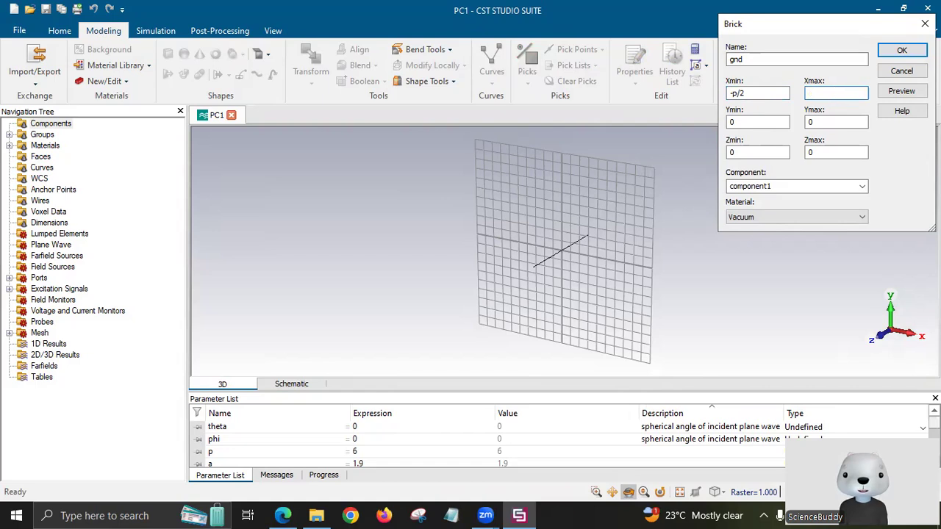
pyautogui.write('p/2')
pyautogui.click(771, 122)
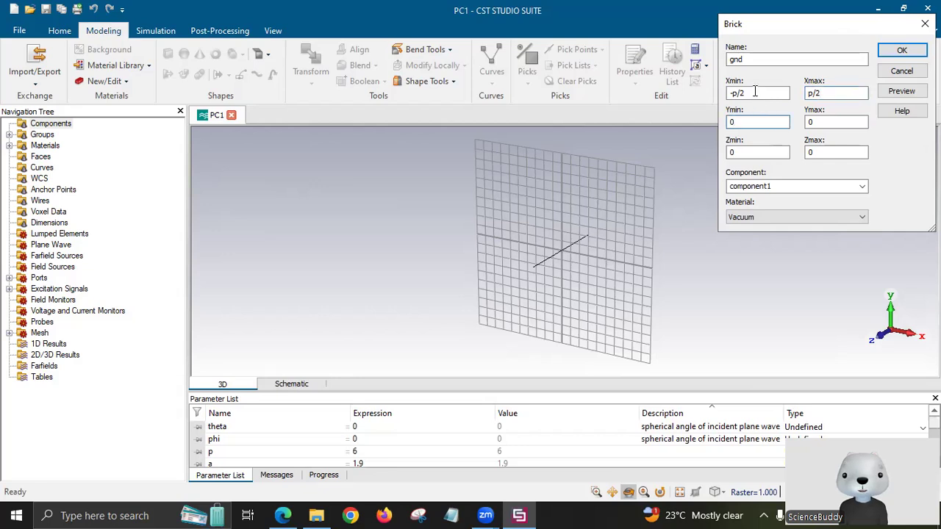
# Copy the X extents into Y (-p/2 to p/2) and set Z from 0 to t.
pyautogui.moveTo(720, 93); pyautogui.dragTo(785, 93)
pyautogui.hotkey('ctrl', 'c')
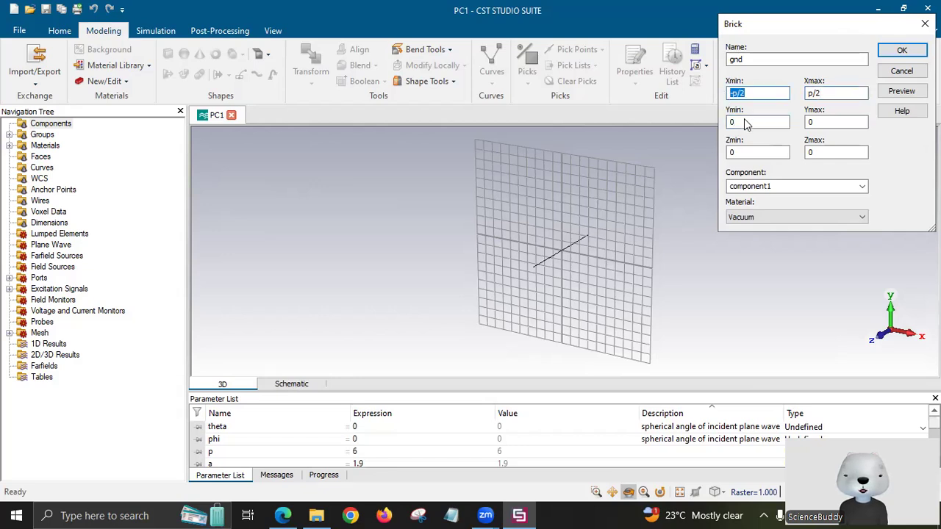
pyautogui.doubleClick(778, 122)
pyautogui.hotkey('ctrl', 'v')
pyautogui.moveTo(827, 97); pyautogui.dragTo(781, 95)
pyautogui.hotkey('ctrl', 'c')
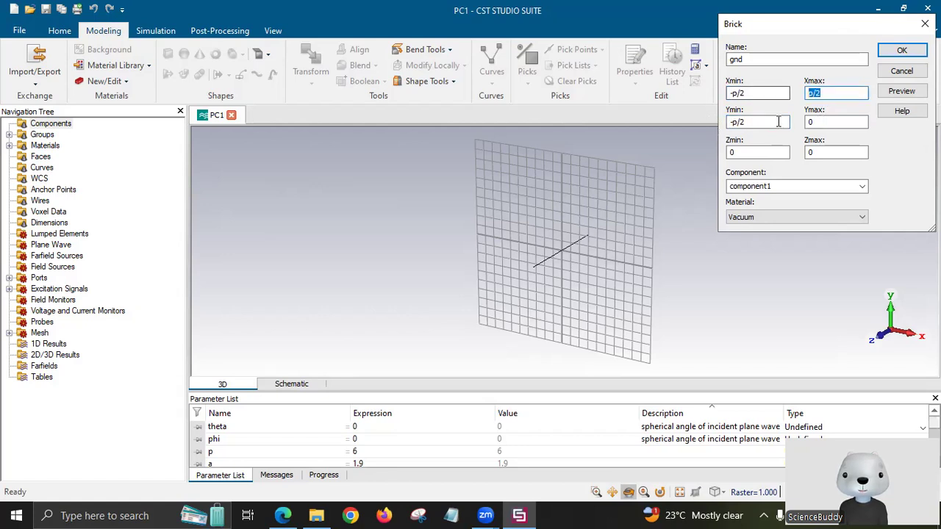
pyautogui.moveTo(822, 122); pyautogui.dragTo(780, 120)
pyautogui.hotkey('ctrl', 'v')
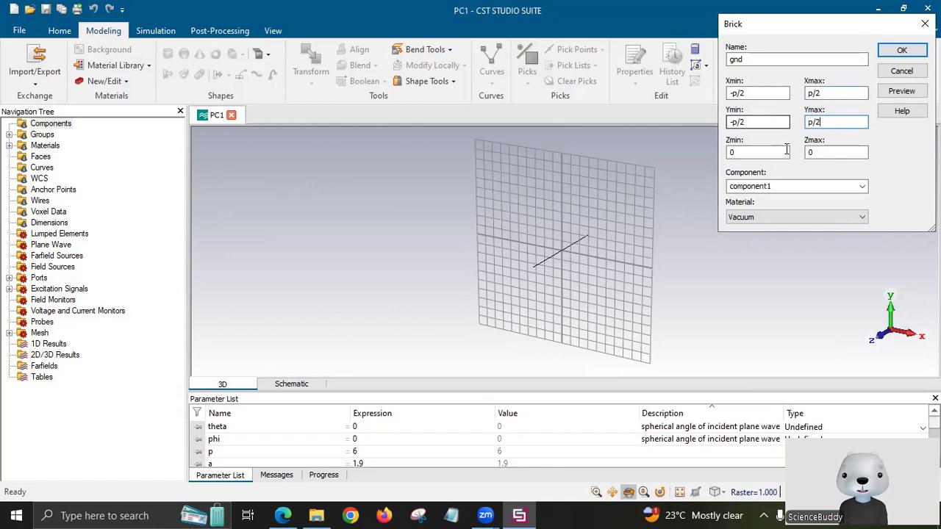
pyautogui.press('Tab')
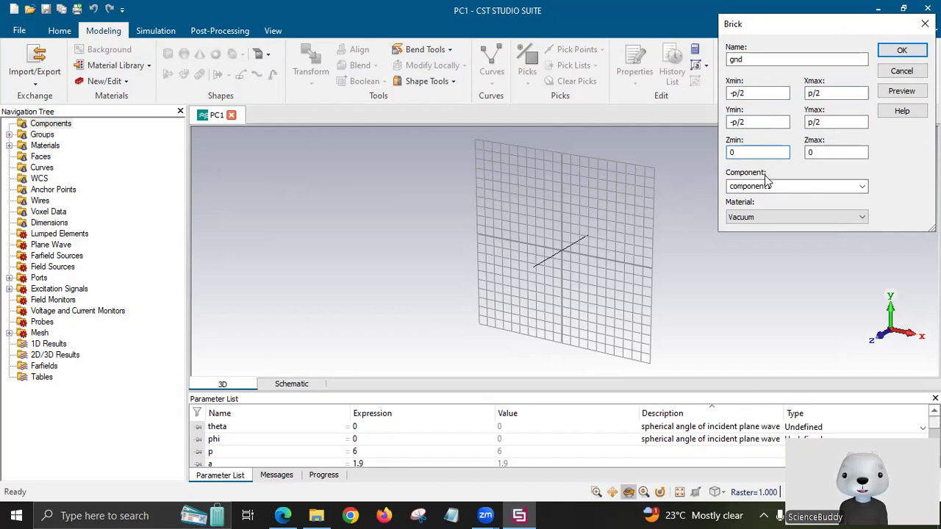
pyautogui.click(834, 159)
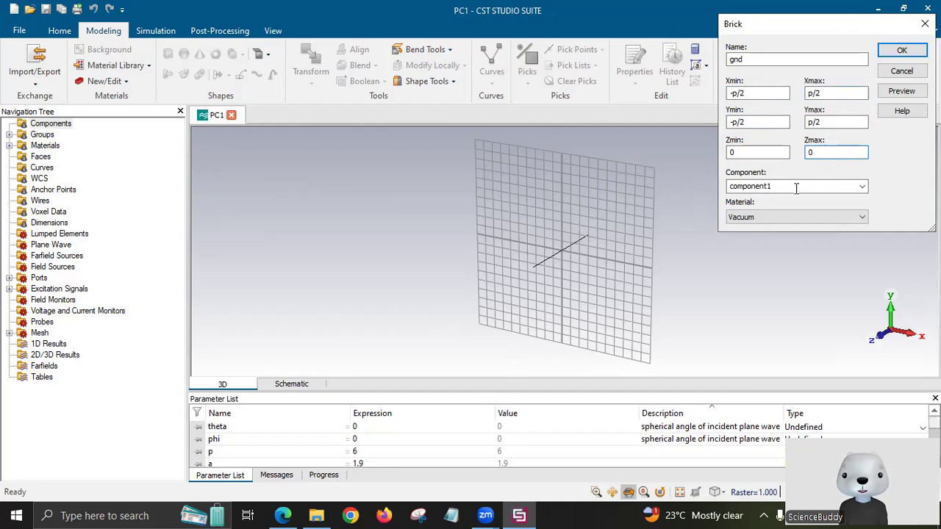
pyautogui.hotkey('alt', 'Tab')
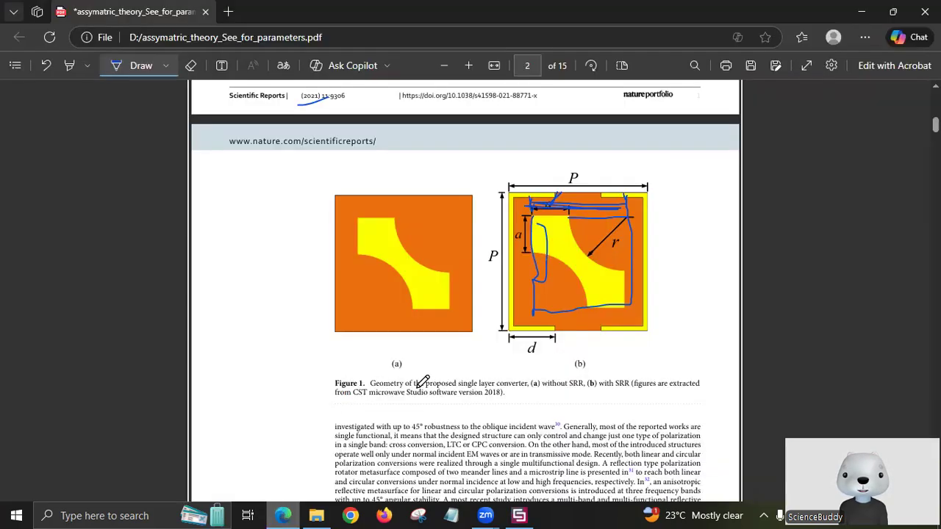
pyautogui.scroll(-5, 496, 375)
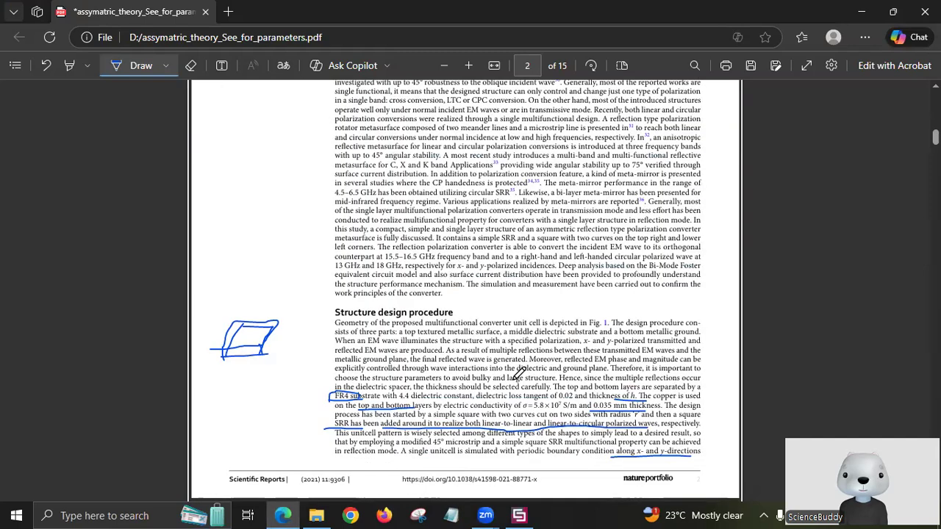
pyautogui.scroll(-1, 519, 373)
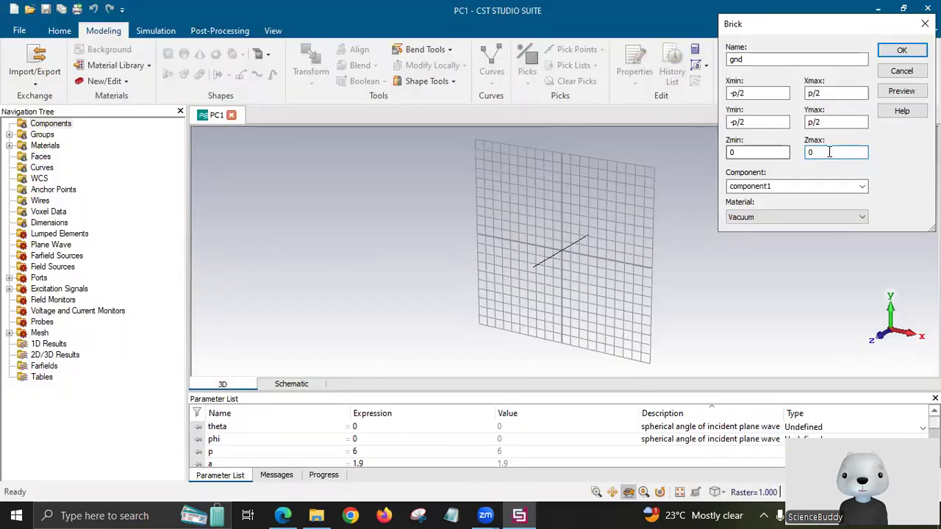
pyautogui.press('BackSpace')
pyautogui.click(768, 219)
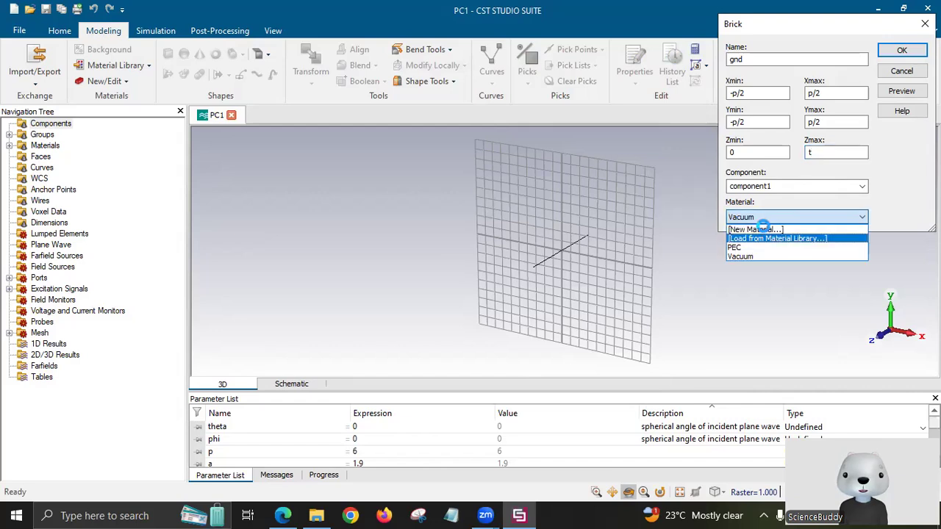
# Load Copper (annealed) from the material library for gnd, preview and create the brick.
pyautogui.click(768, 238)
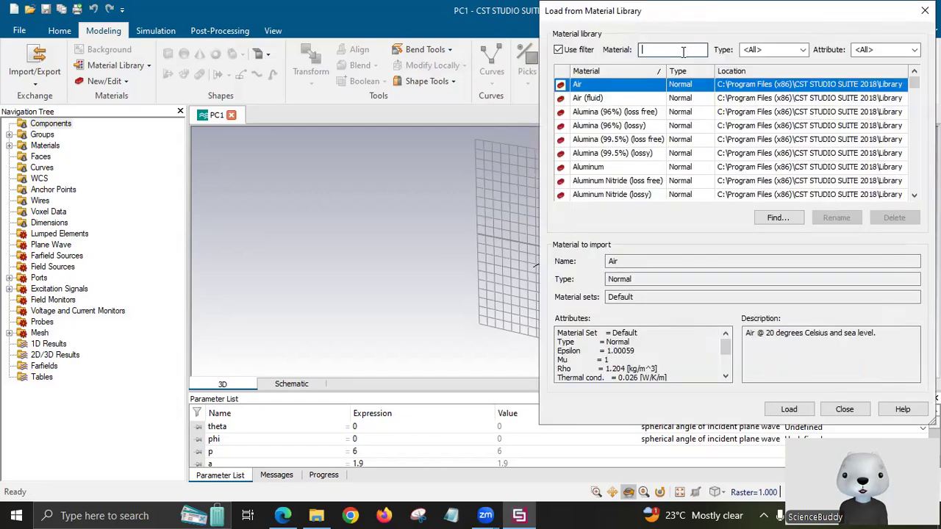
pyautogui.write('C')
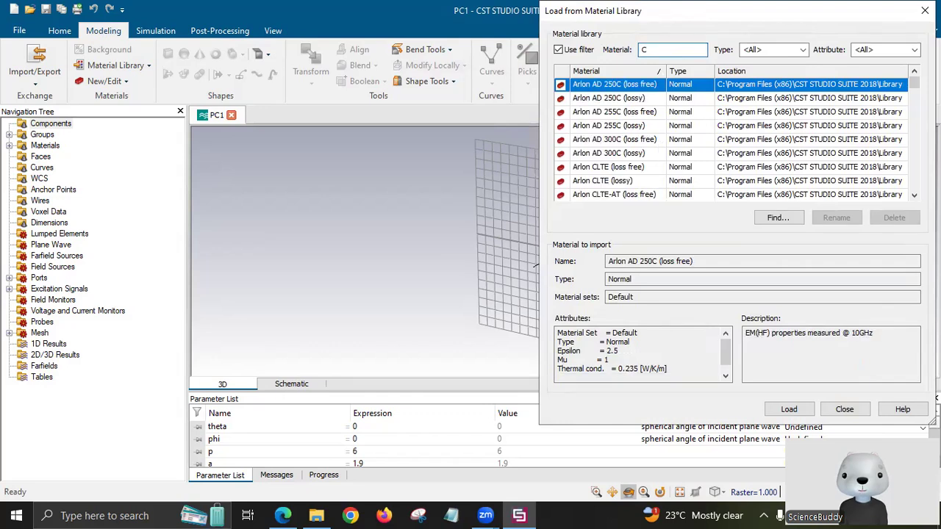
pyautogui.write('opper')
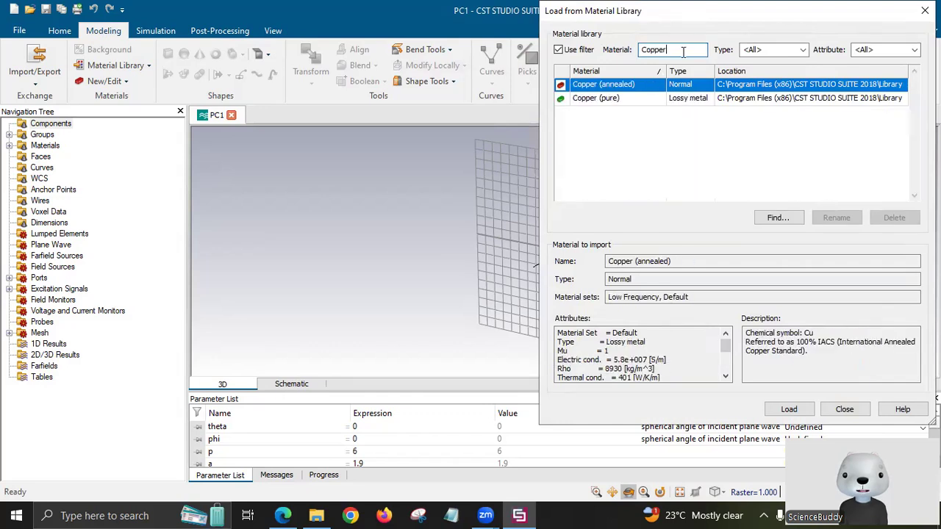
pyautogui.click(616, 86)
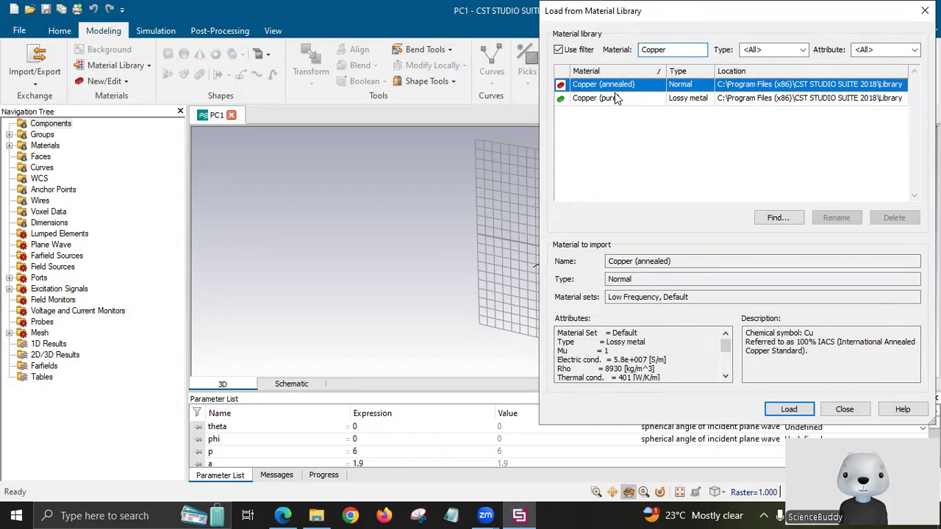
pyautogui.click(788, 410)
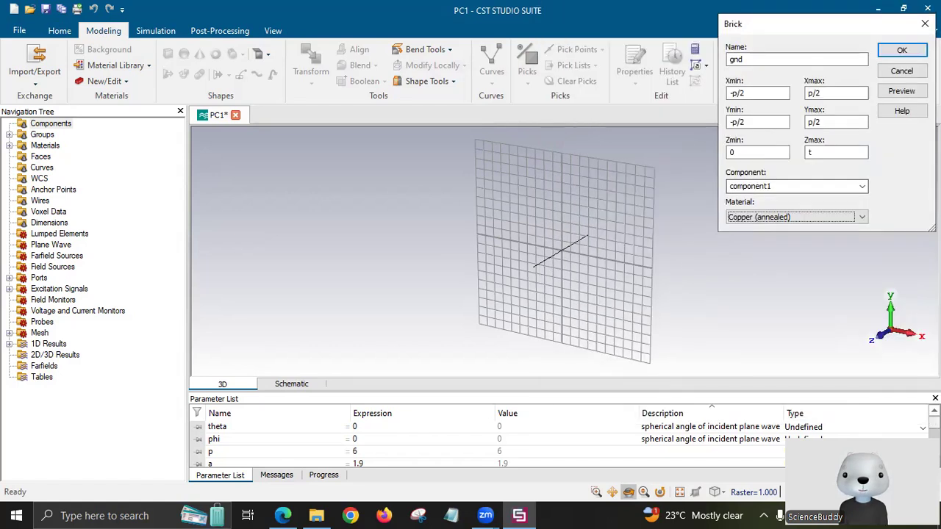
pyautogui.click(902, 92)
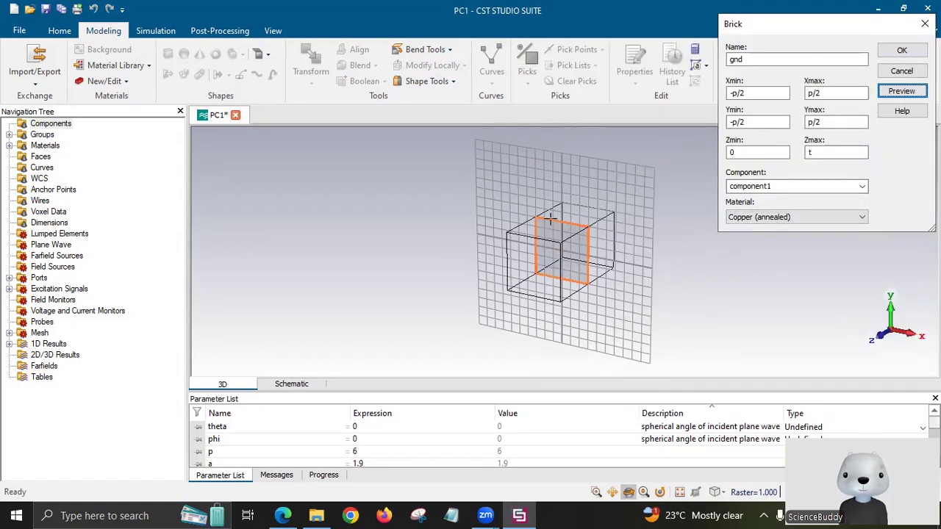
pyautogui.click(899, 51)
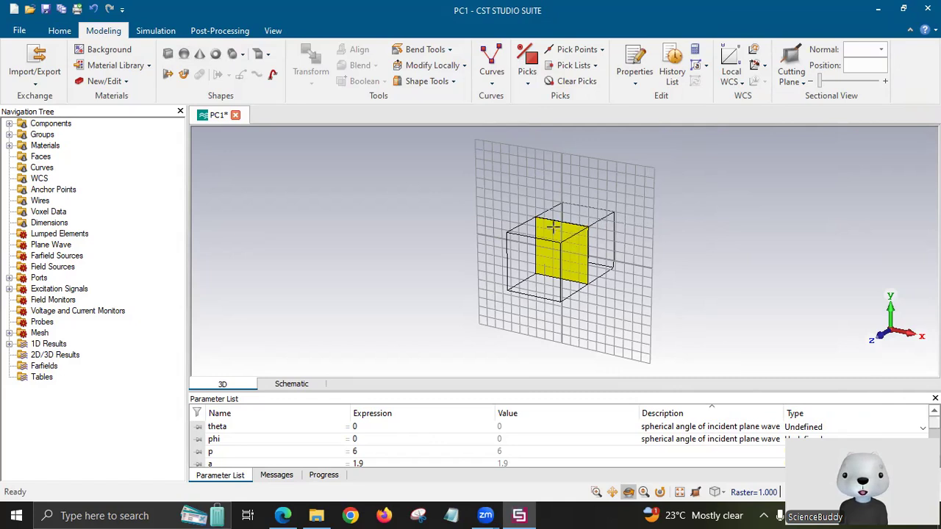
pyautogui.click(168, 53)
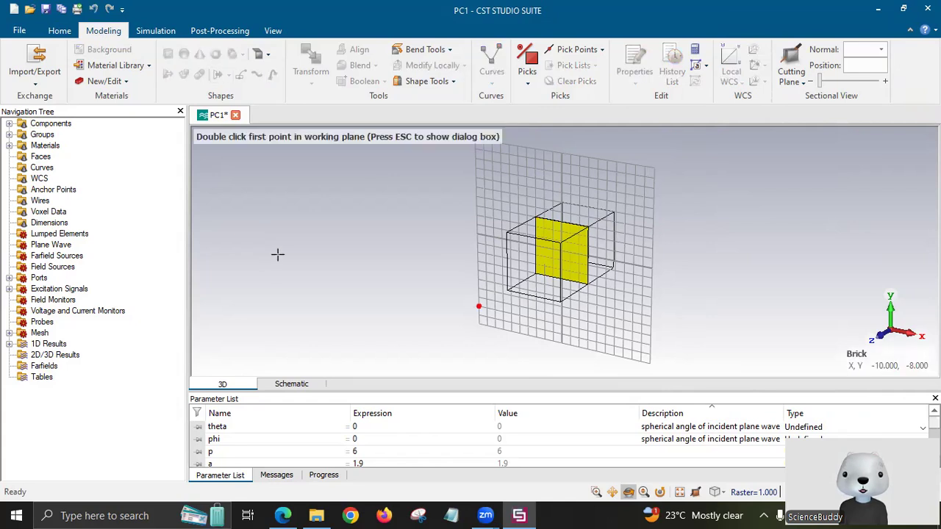
# Name a new brick 'sub' with X from -p/2 to p/2 and Ymax p/2.
pyautogui.press('Escape')
pyautogui.write('sub')
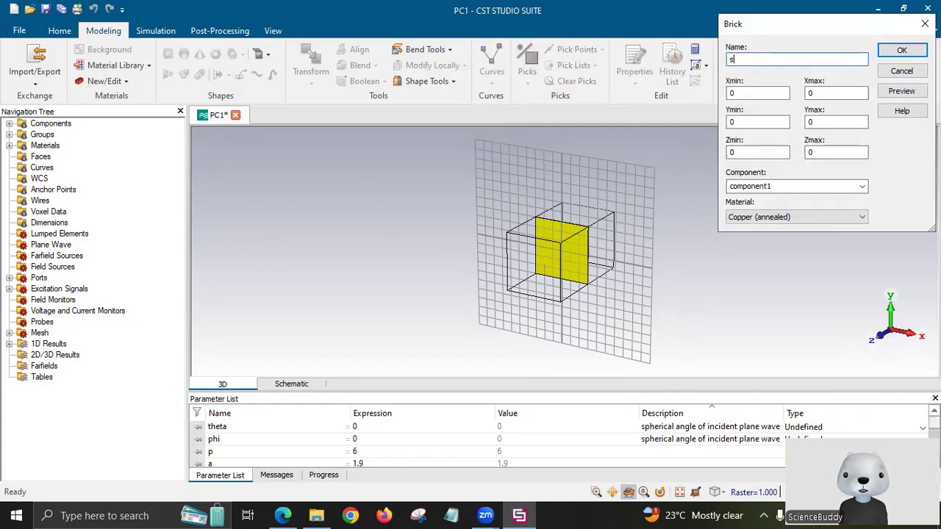
pyautogui.click(785, 94)
pyautogui.press('BackSpace')
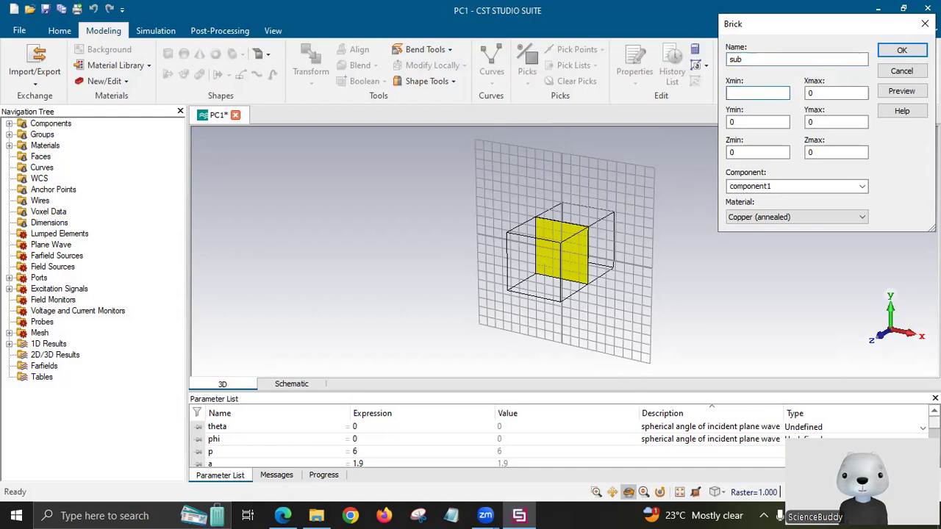
pyautogui.write('-p/2')
pyautogui.click(835, 96)
pyautogui.press('BackSpace')
pyautogui.write('p')
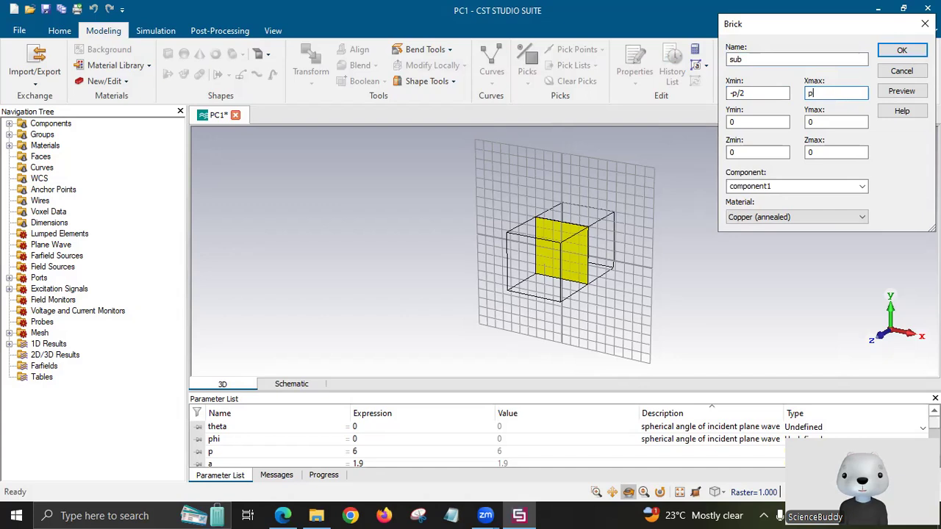
pyautogui.write('/2')
pyautogui.click(757, 122)
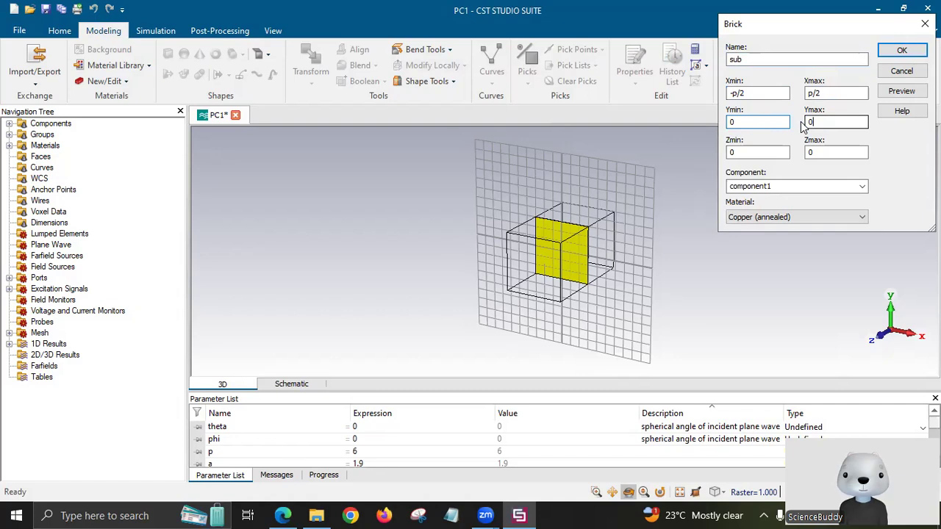
pyautogui.press('BackSpace')
pyautogui.write('p/2')
# Set sub's Ymin to -p/2 and its Z range from t to t+h.
pyautogui.doubleClick(730, 121)
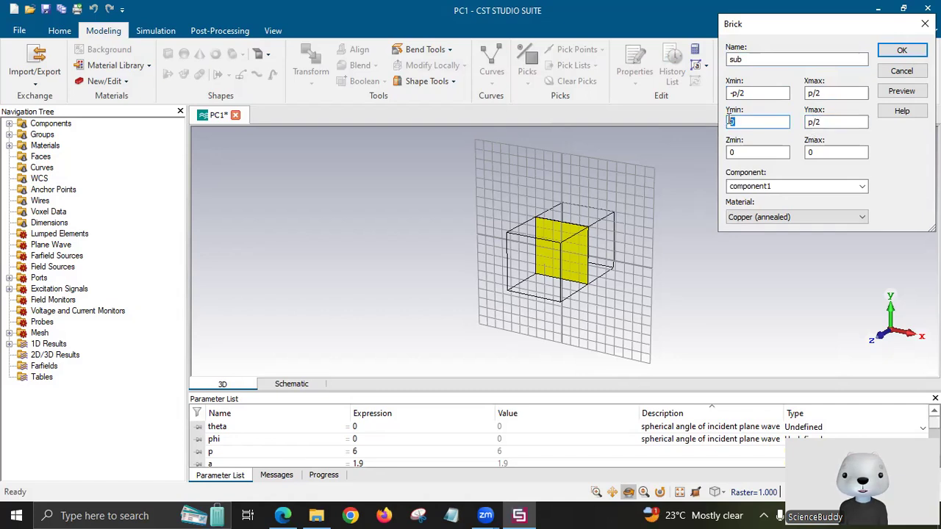
pyautogui.write('p/2')
pyautogui.press('Home')
pyautogui.write('-')
pyautogui.click(765, 152)
pyautogui.press('BackSpace')
pyautogui.write('t')
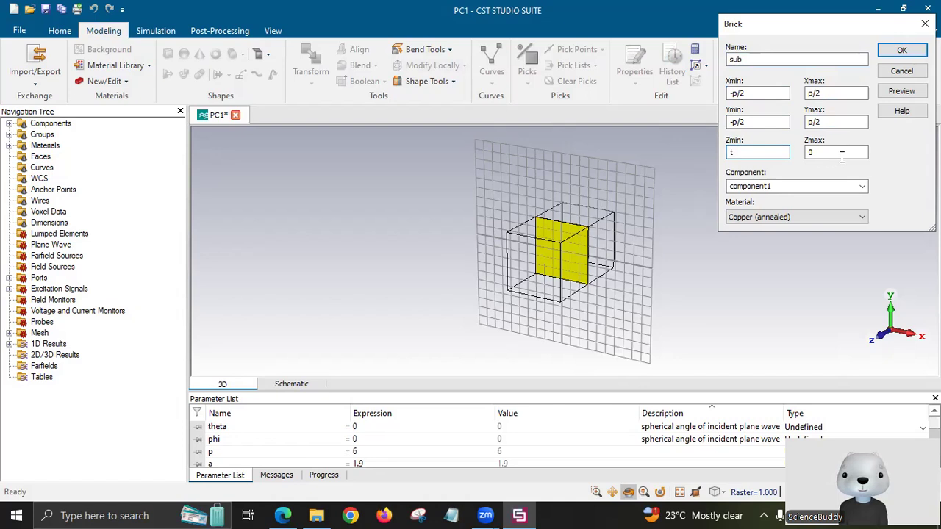
pyautogui.click(841, 157)
pyautogui.press('BackSpace')
pyautogui.write('t+h')
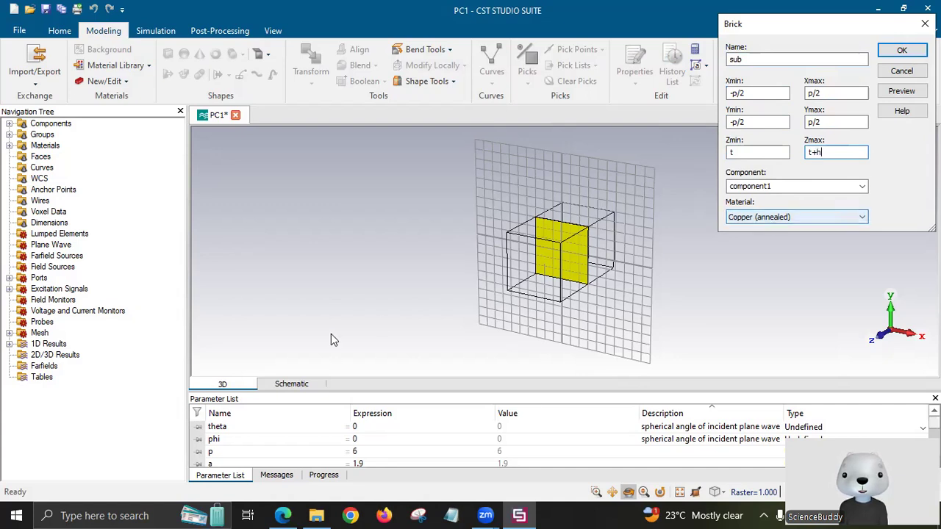
pyautogui.click(818, 217)
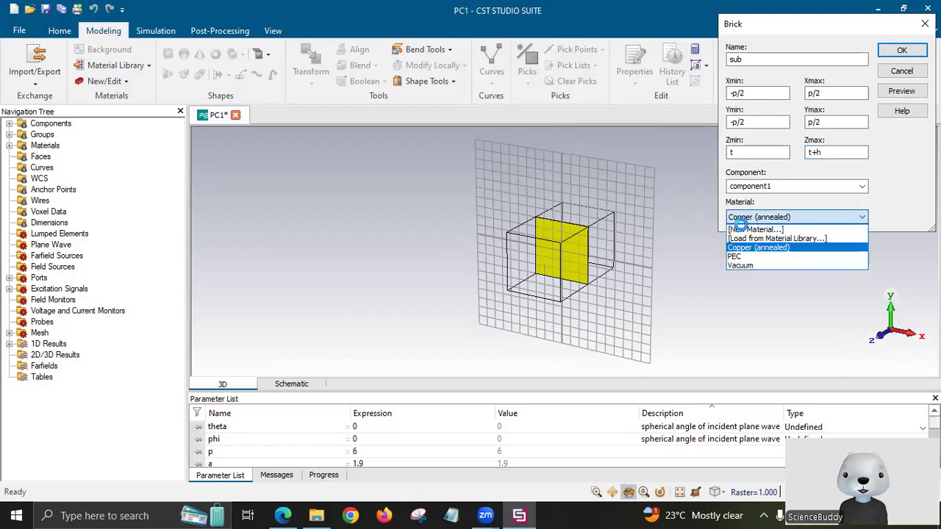
pyautogui.click(777, 238)
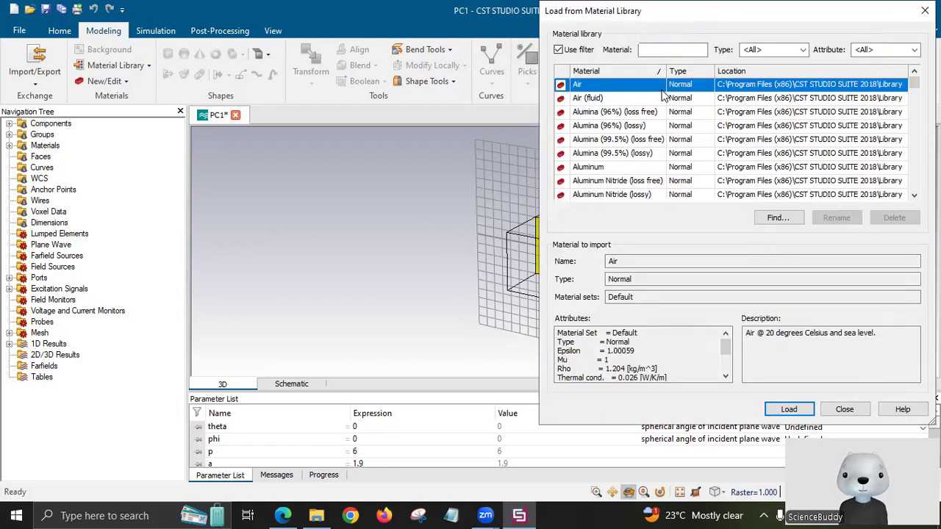
# Filter the library for FR-4, load FR-4 (lossy) and preview the sub brick.
pyautogui.click(661, 49)
pyautogui.write('F')
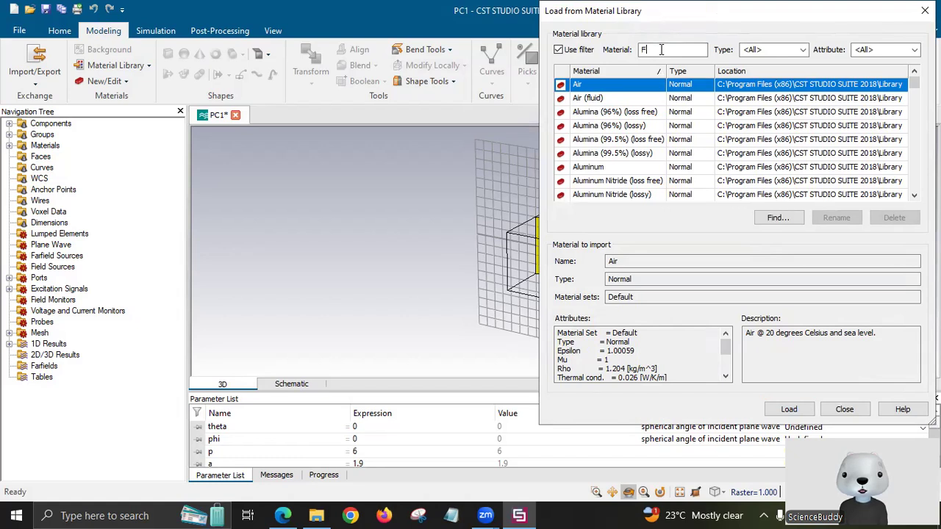
pyautogui.write('R-3')
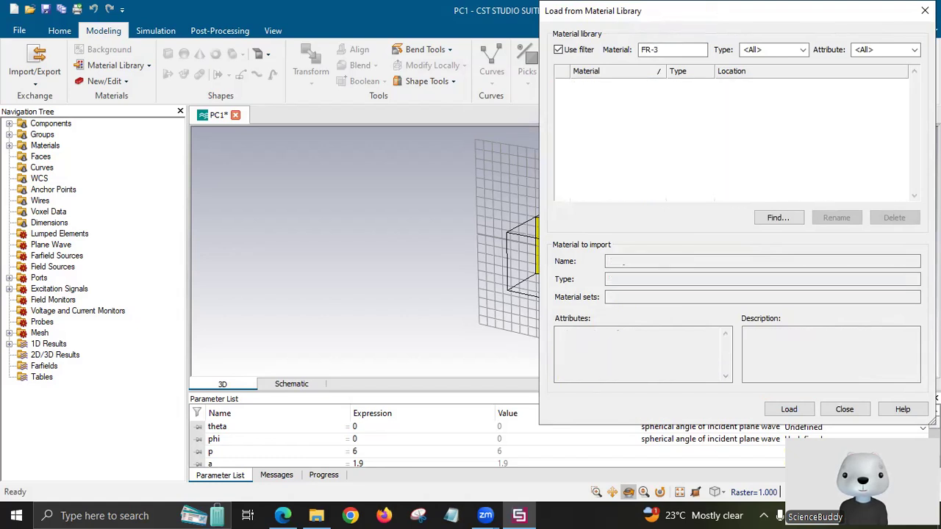
pyautogui.press('BackSpace')
pyautogui.write('4')
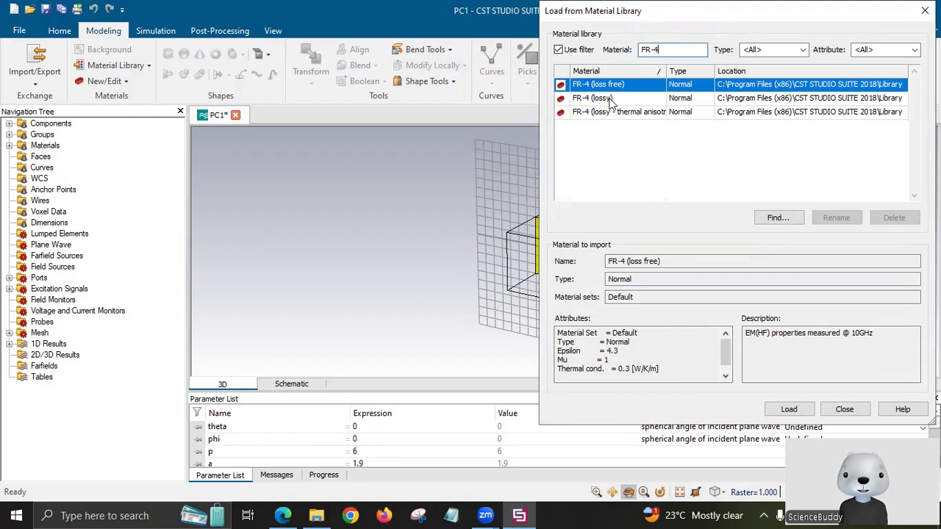
pyautogui.press('Down')
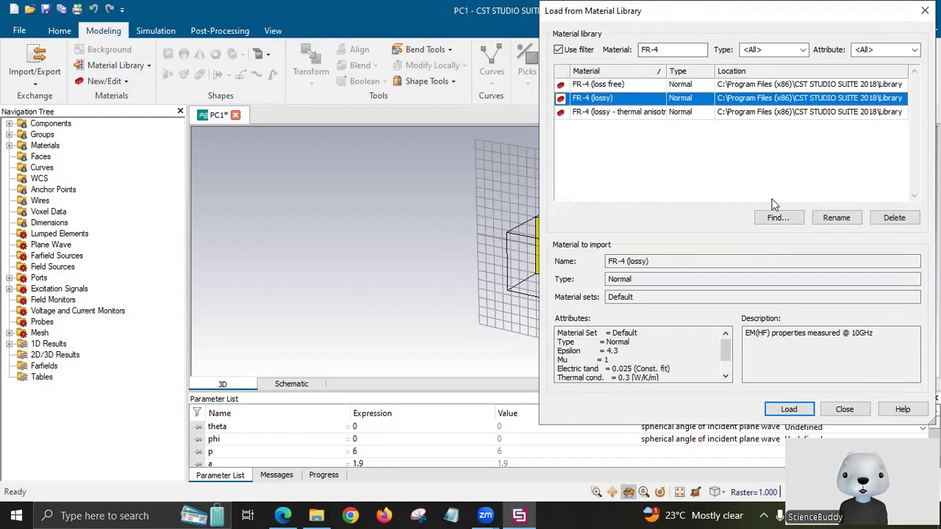
pyautogui.click(788, 408)
pyautogui.click(895, 93)
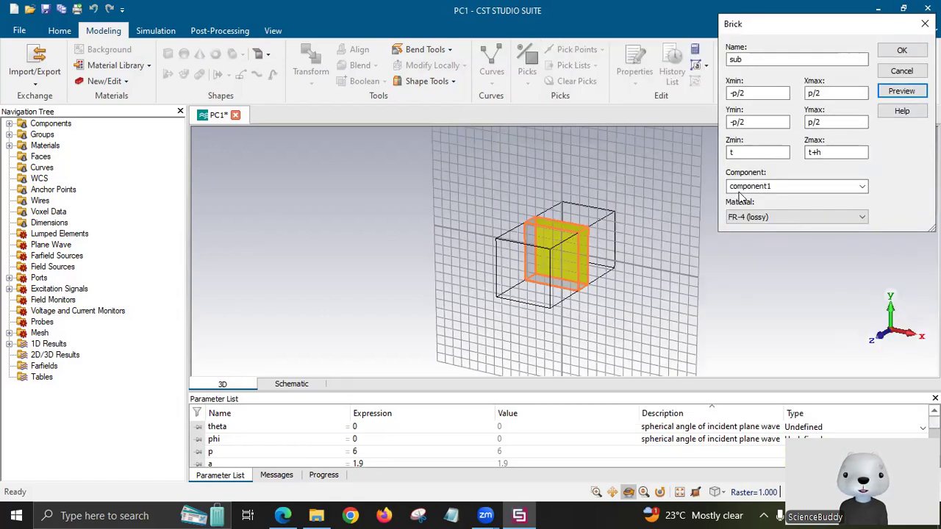
pyautogui.click(820, 154)
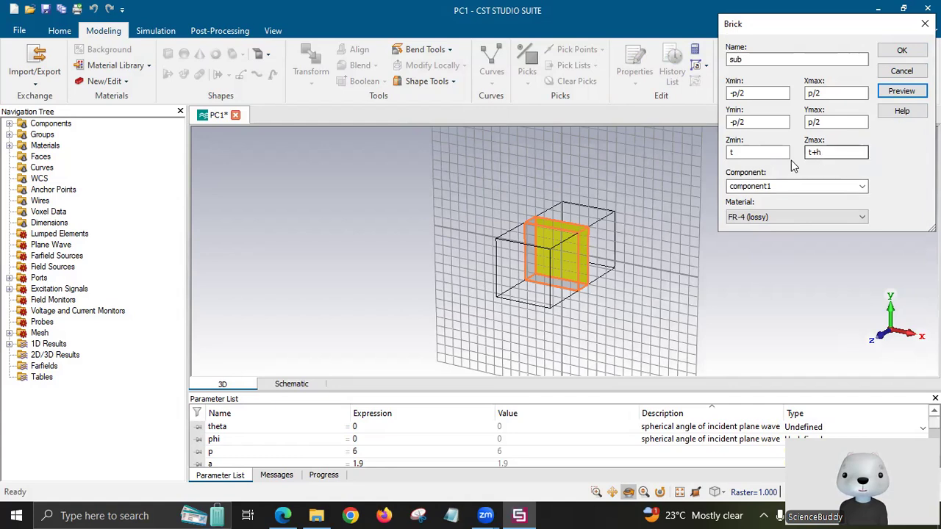
pyautogui.click(810, 154)
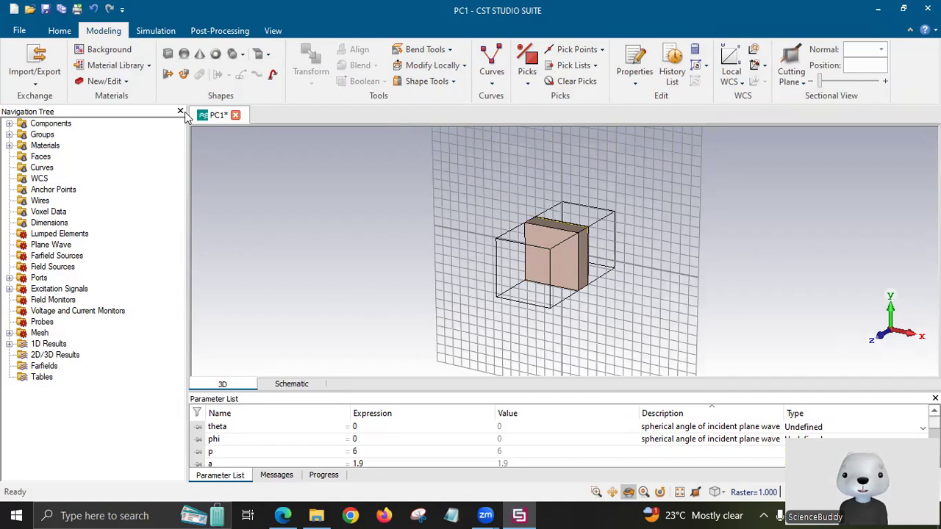
pyautogui.click(168, 72)
# Inspect Figure 1(b)'s unit-cell dimensions in the PDF, marking the bottom gap, then return to CST.
pyautogui.hotkey('alt', 'Tab')
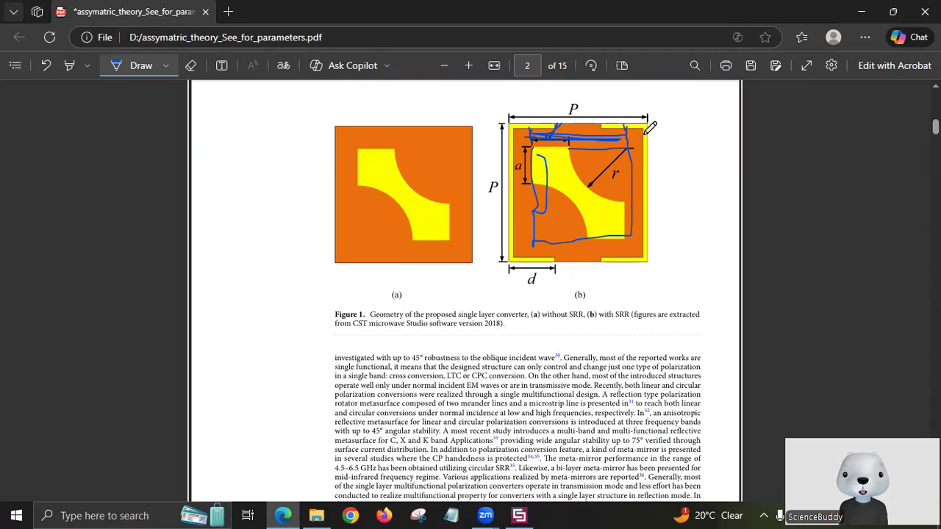
pyautogui.click(598, 261)
pyautogui.click(521, 515)
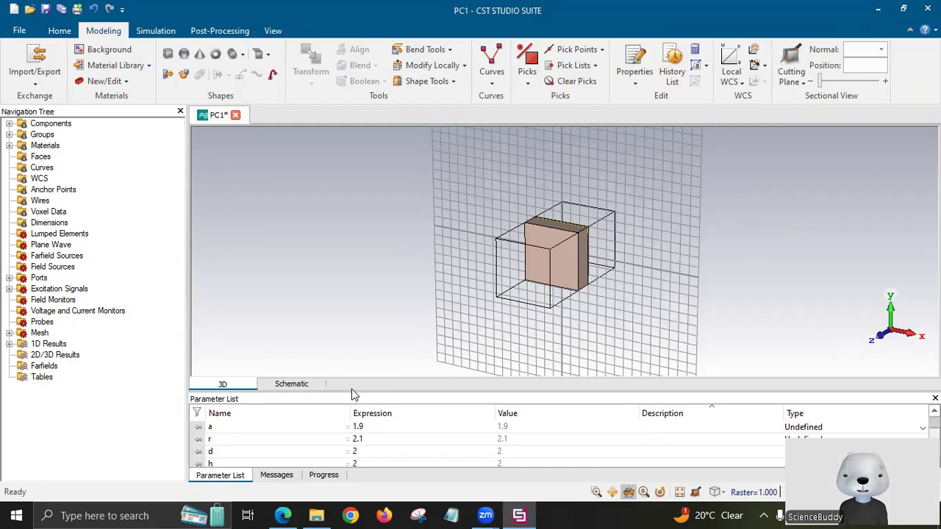
# Add parameter w = 0.2 in the enlarged Parameter List, then restore the 3D view size.
pyautogui.moveTo(351, 388); pyautogui.dragTo(373, 318)
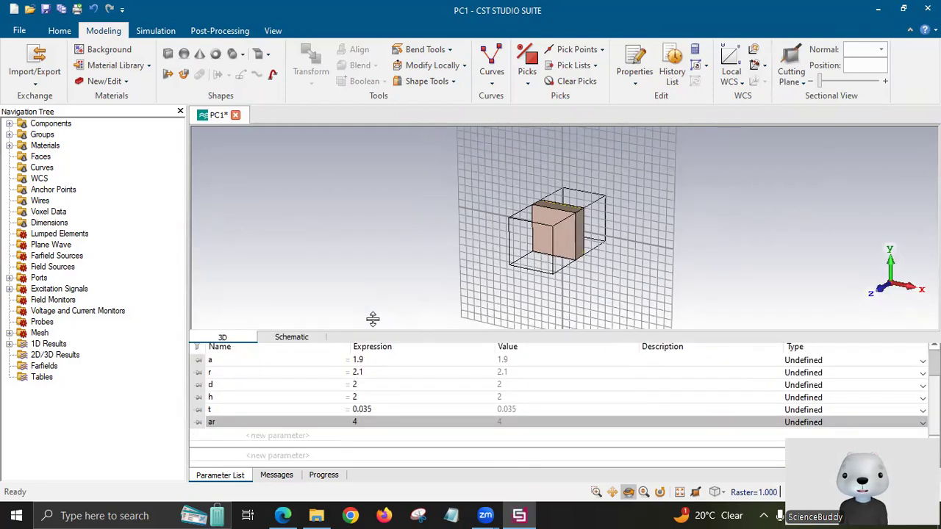
pyautogui.press('Down')
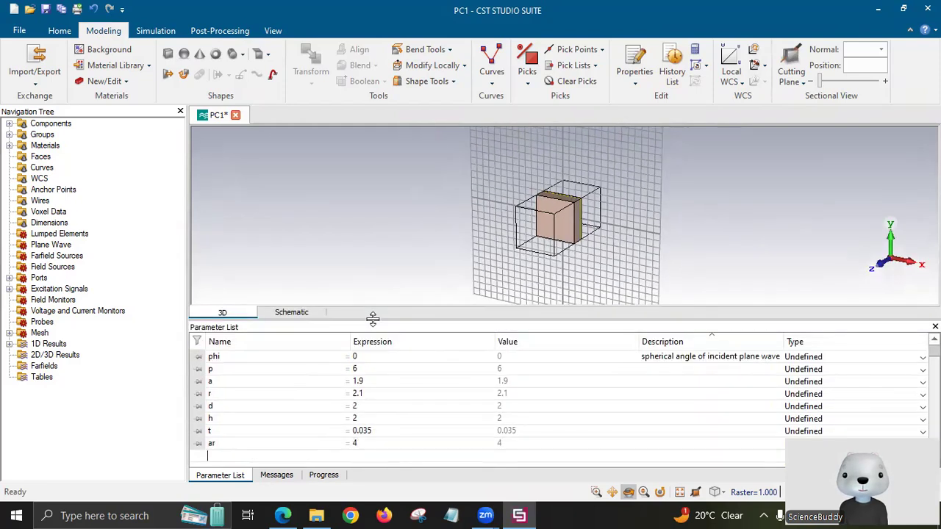
pyautogui.write('w')
pyautogui.press('Tab')
pyautogui.write('0.2')
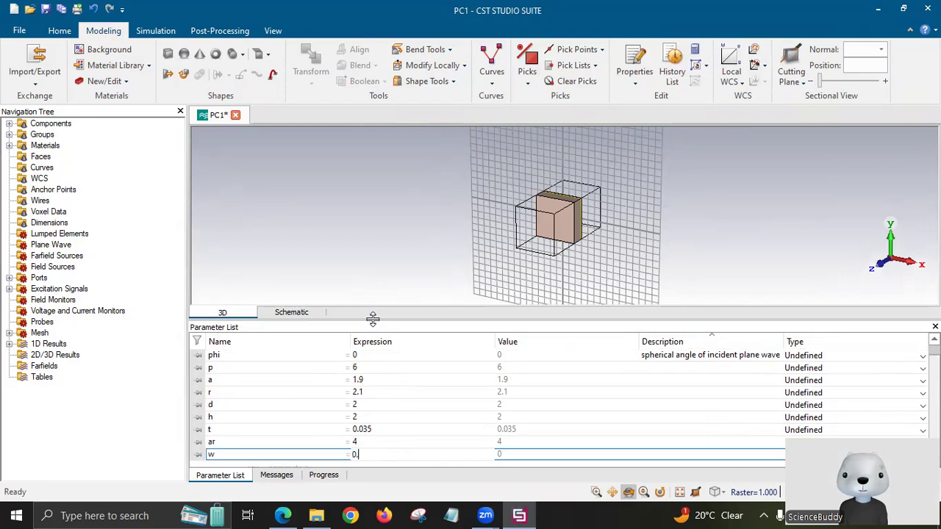
pyautogui.click(374, 258)
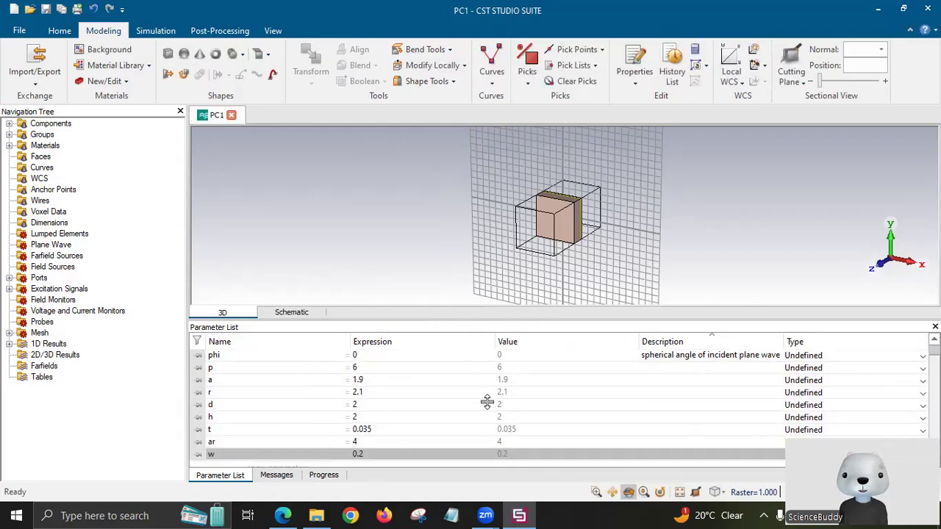
pyautogui.moveTo(487, 400); pyautogui.dragTo(486, 397)
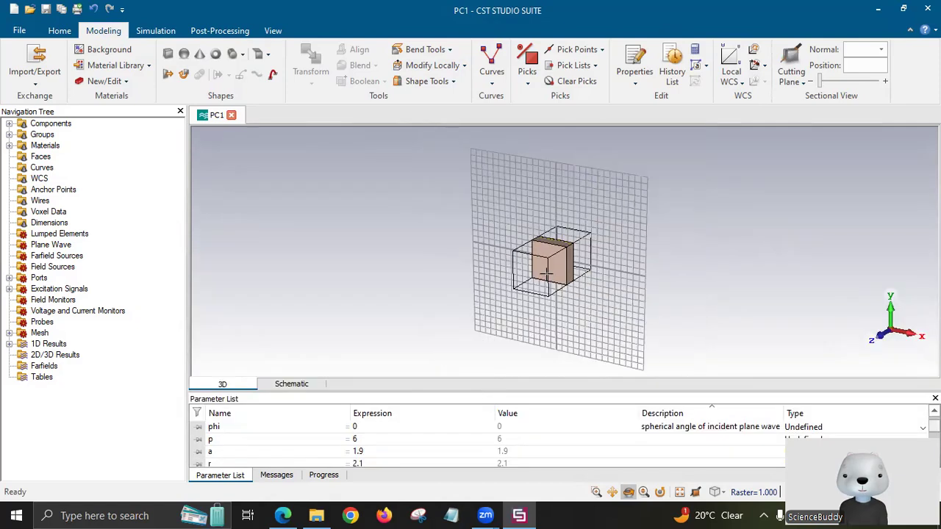
pyautogui.scroll(4, 542, 287)
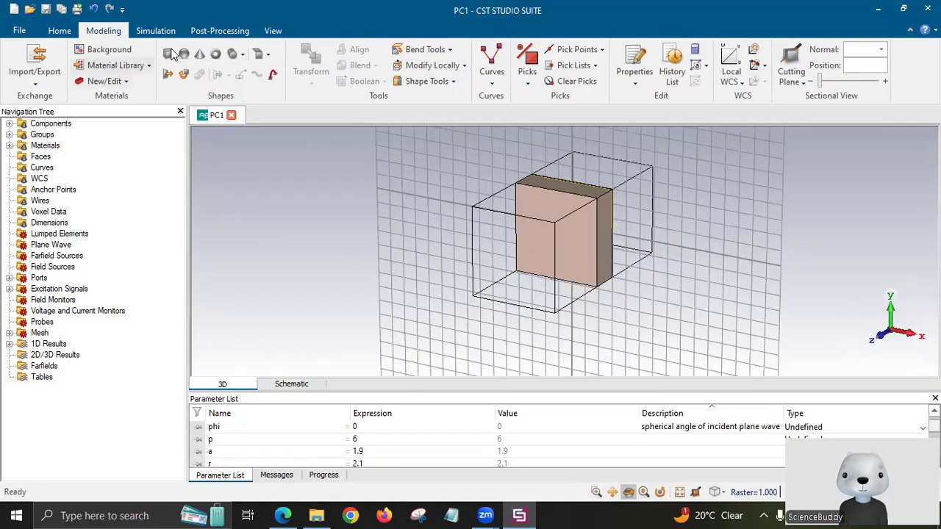
# Start brick out_sqr spanning -p/2 to p/2 in both X and Y.
pyautogui.click(168, 54)
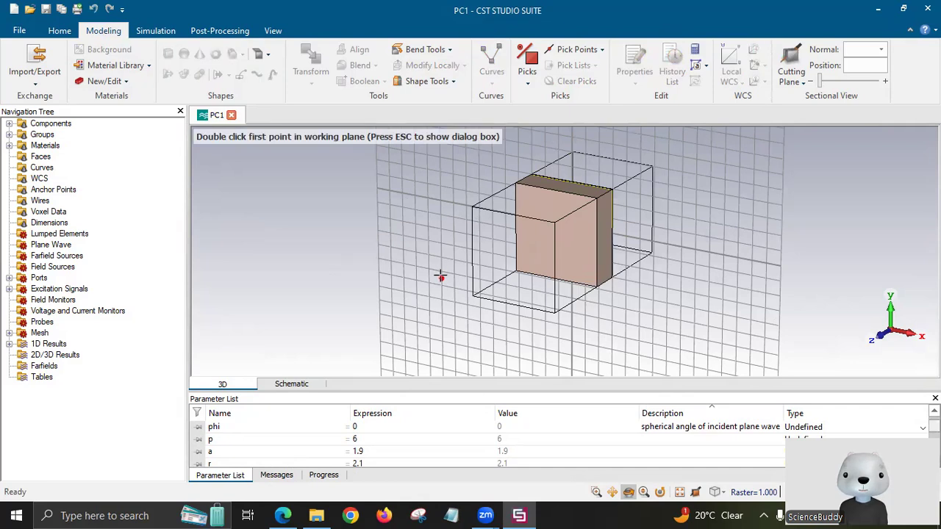
pyautogui.press('Escape')
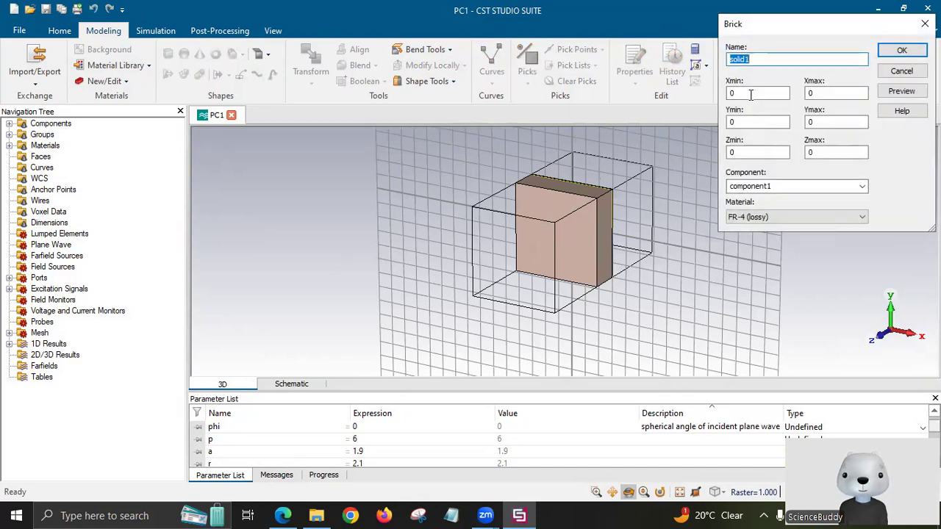
pyautogui.write('out_sqr')
pyautogui.click(751, 94)
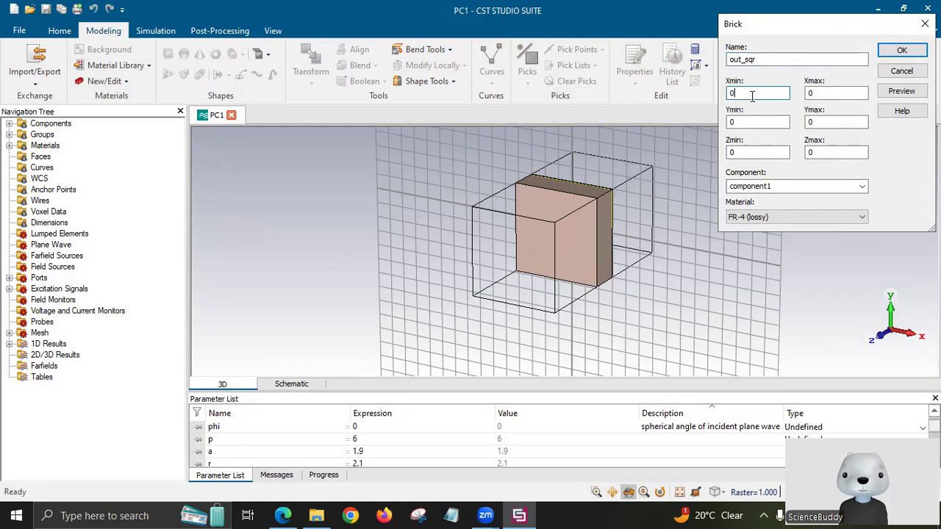
pyautogui.press('BackSpace')
pyautogui.write('-p/2')
pyautogui.click(829, 95)
pyautogui.press('BackSpace')
pyautogui.write('p/2')
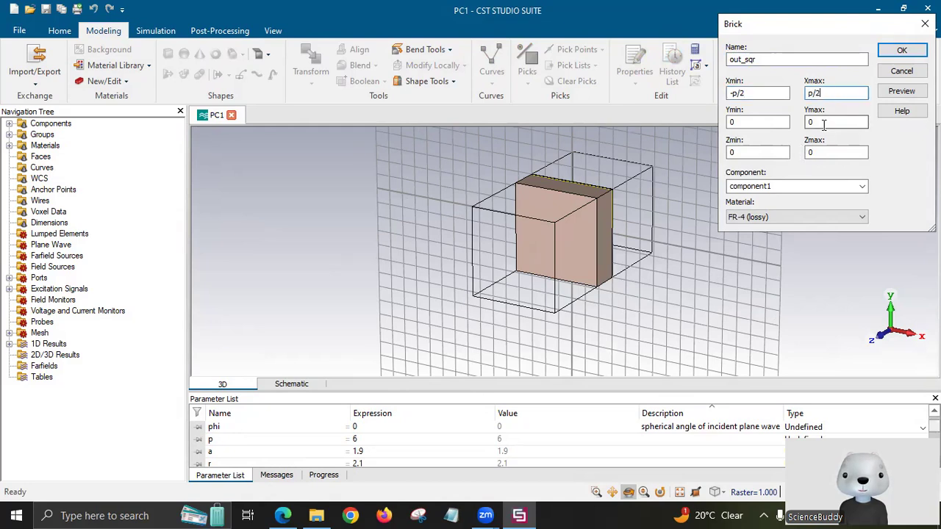
pyautogui.click(809, 123)
pyautogui.press('BackSpace')
pyautogui.write('p/2')
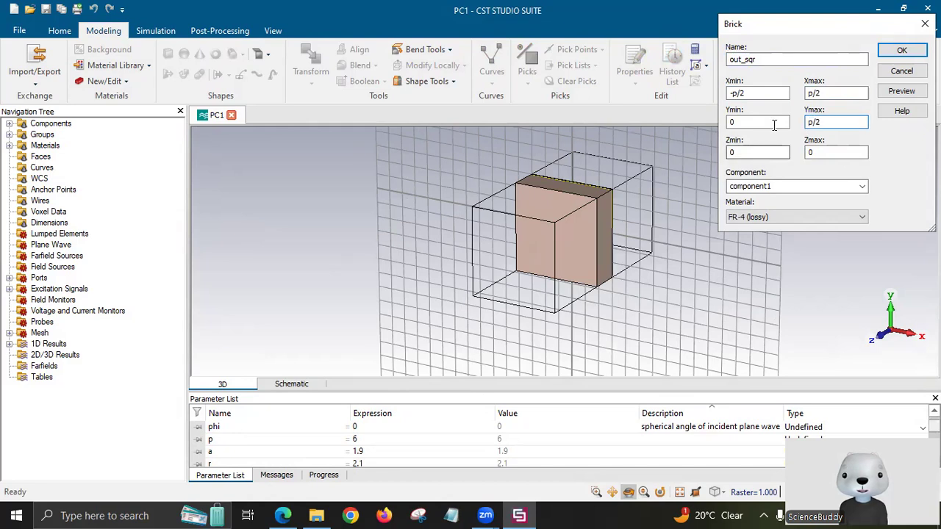
pyautogui.click(774, 125)
pyautogui.press('BackSpace')
pyautogui.write('-')
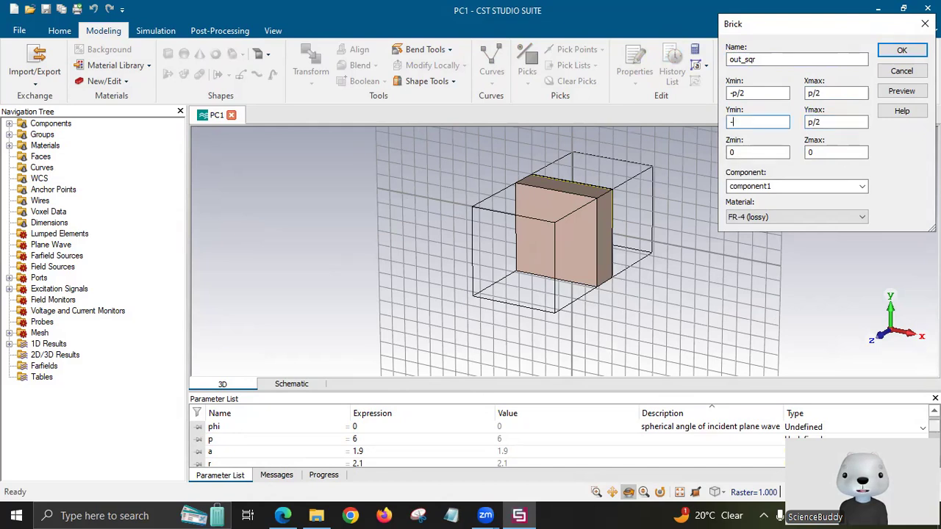
pyautogui.write('p/2')
# Set out_sqr's Zmax to t+h+t in Copper (annealed), preview and create it.
pyautogui.click(755, 152)
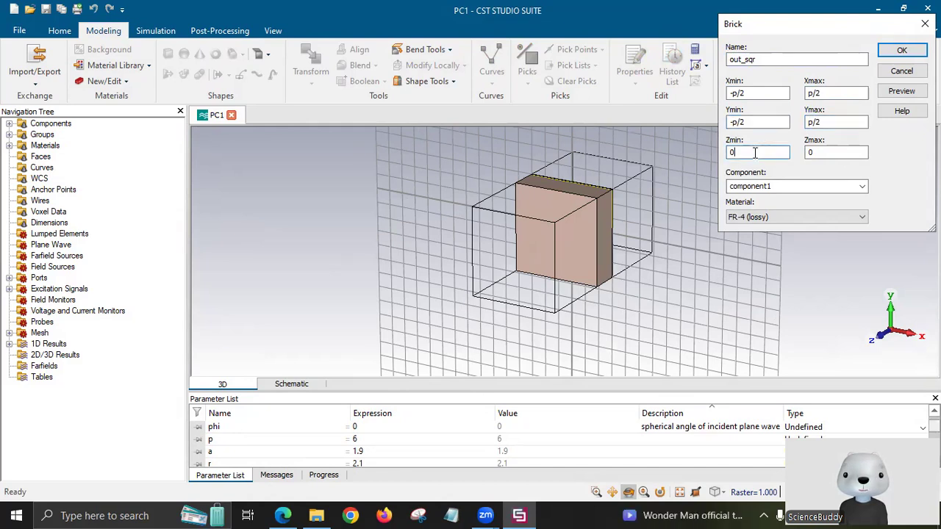
pyautogui.press('BackSpace')
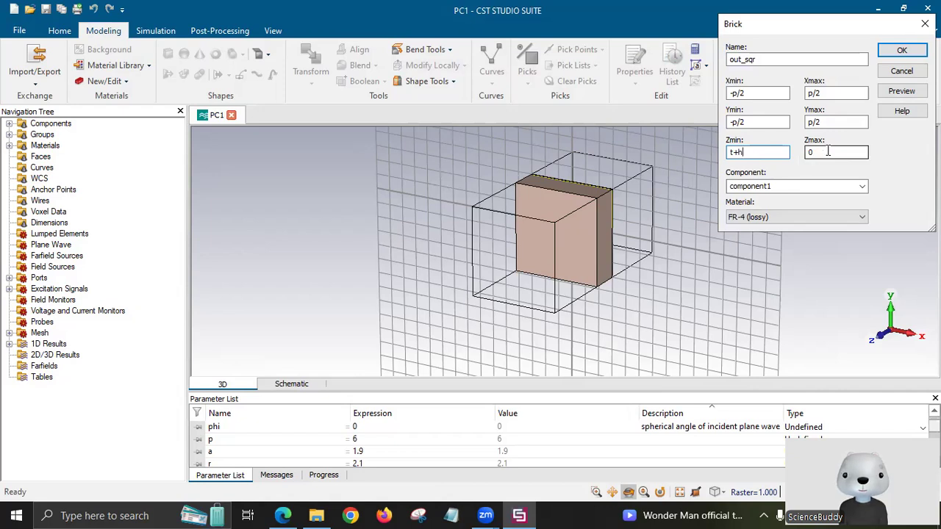
pyautogui.click(827, 152)
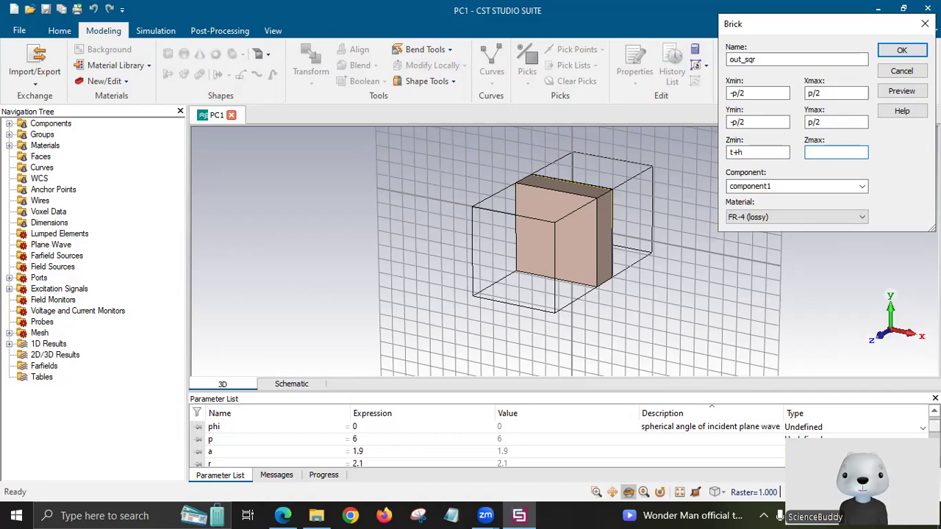
pyautogui.write('t+h+t')
pyautogui.click(779, 217)
pyautogui.click(770, 245)
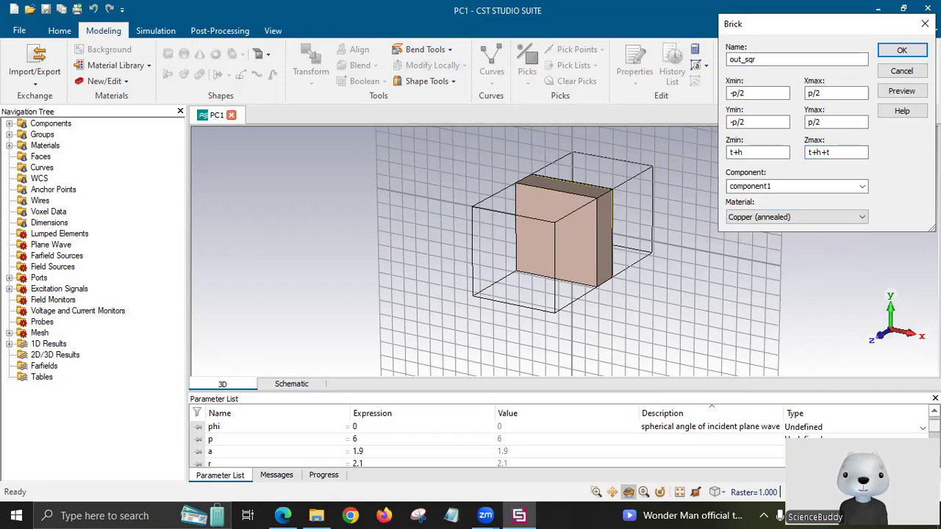
pyautogui.click(901, 91)
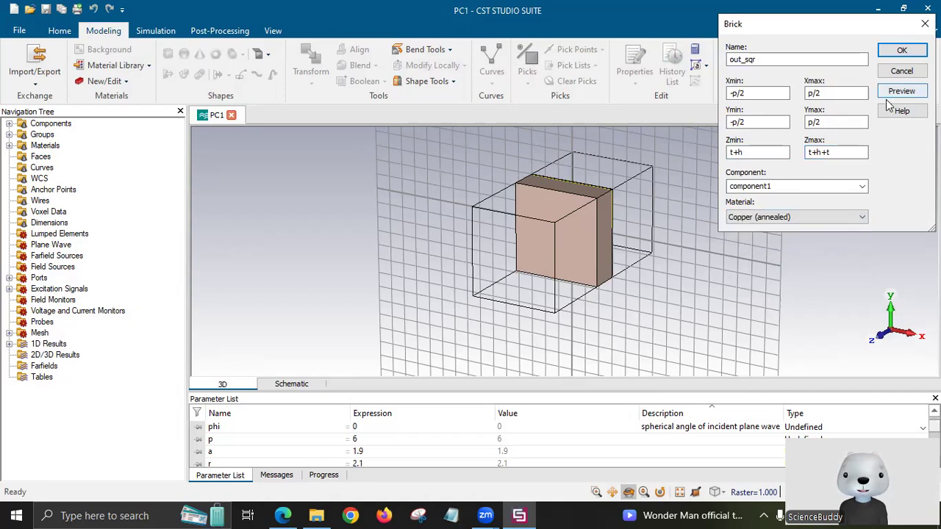
pyautogui.click(902, 51)
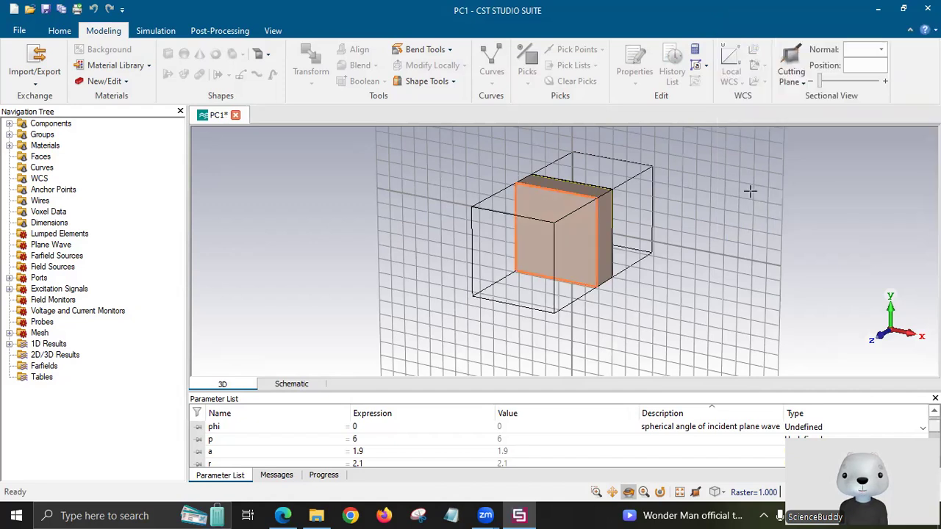
pyautogui.click(282, 516)
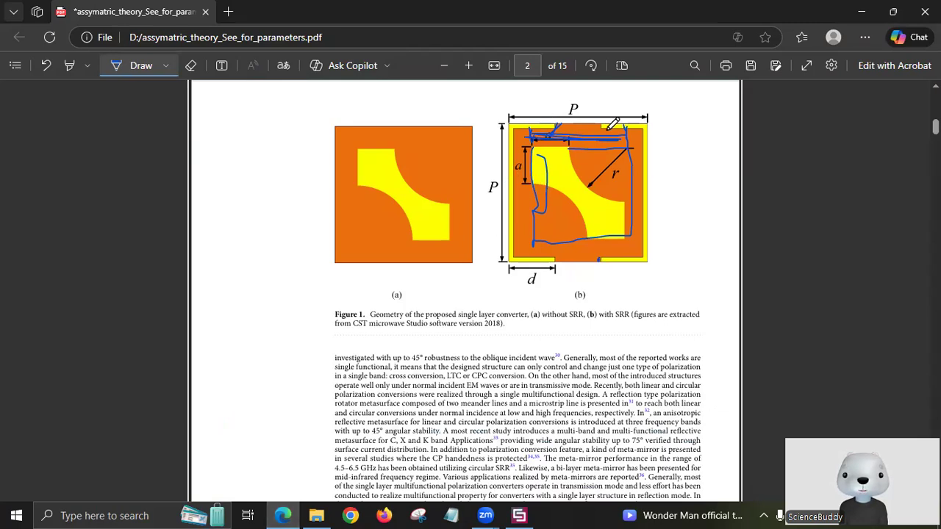
# Return from the annotated PDF figure to CST and start another brick.
pyautogui.click(519, 515)
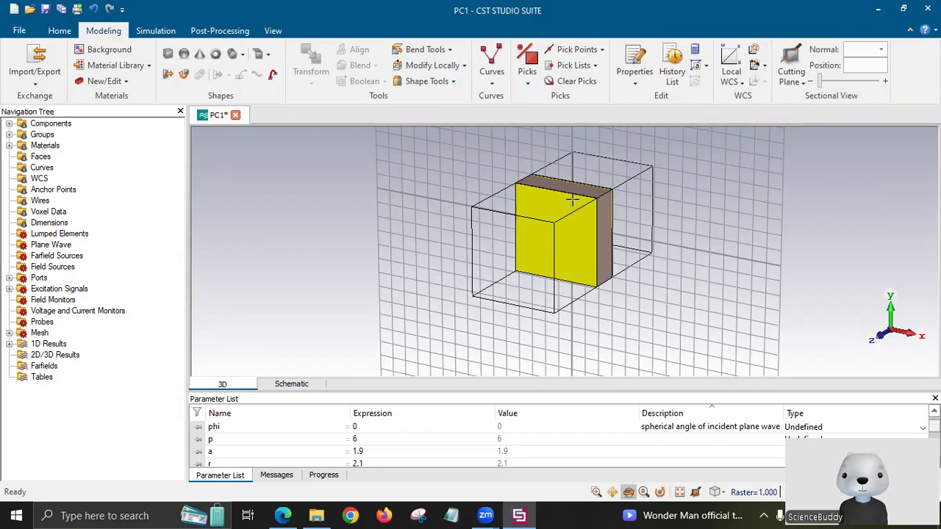
pyautogui.click(170, 55)
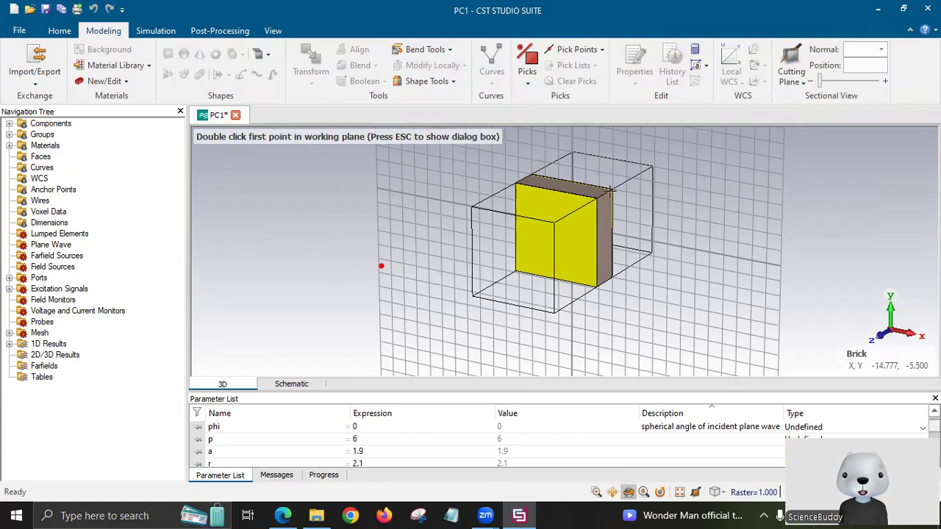
# Start a brick named 'cut' with Xmin -p/2+w, then switch to the reference PDF.
pyautogui.press('Escape')
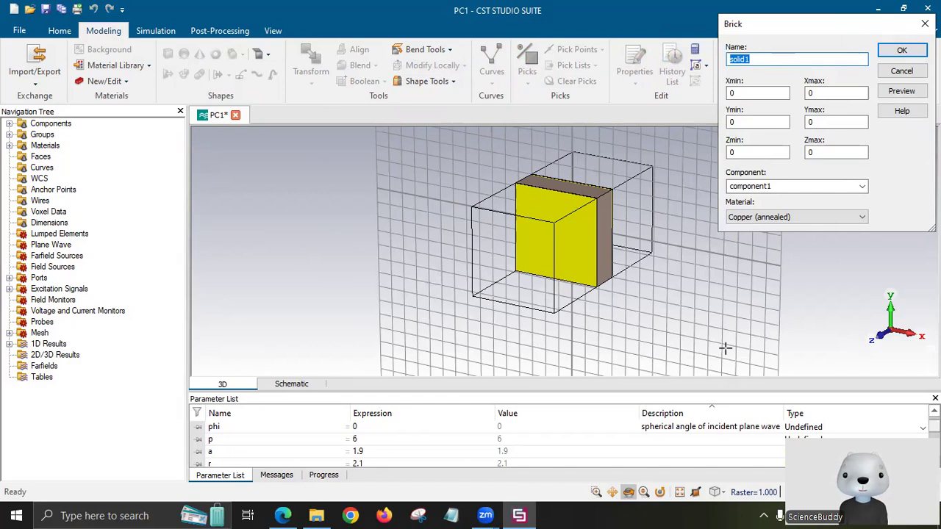
pyautogui.write('cut')
pyautogui.click(760, 94)
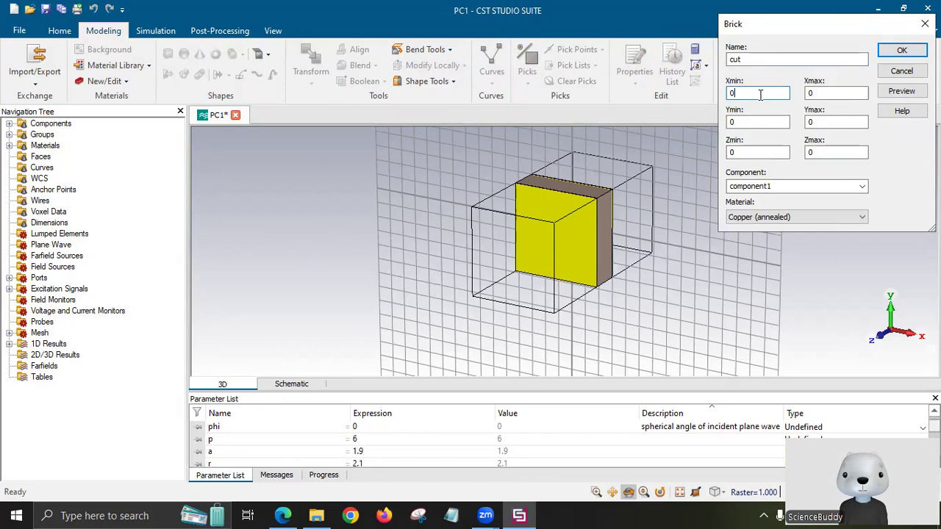
pyautogui.press('BackSpace')
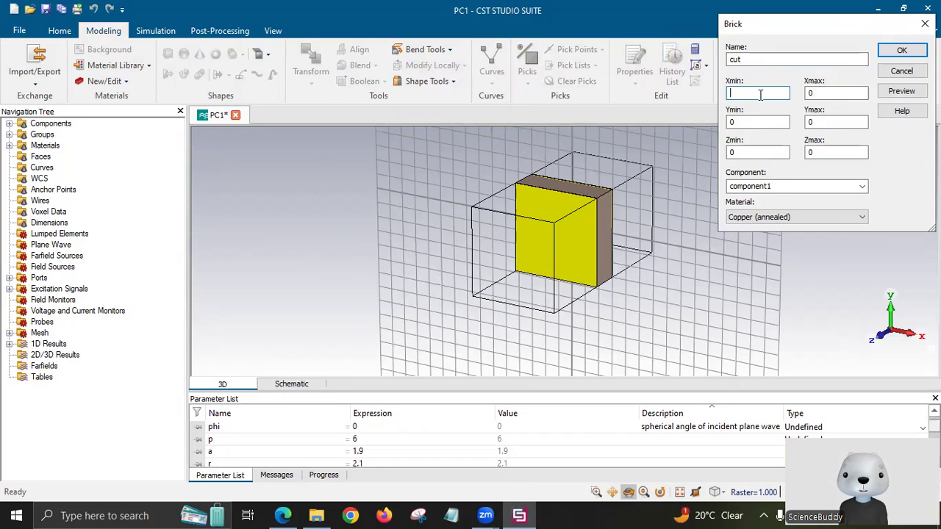
pyautogui.write('-p/2+w')
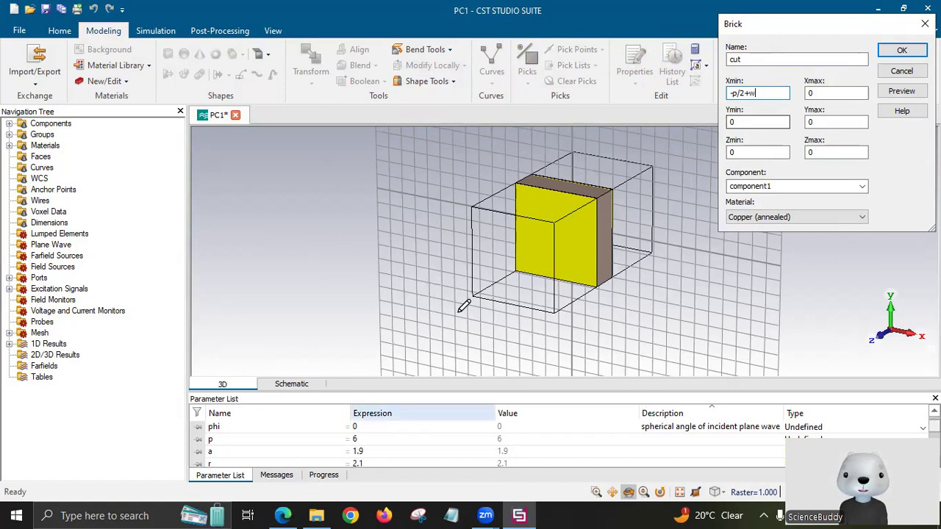
pyautogui.hotkey('alt', 'Tab')
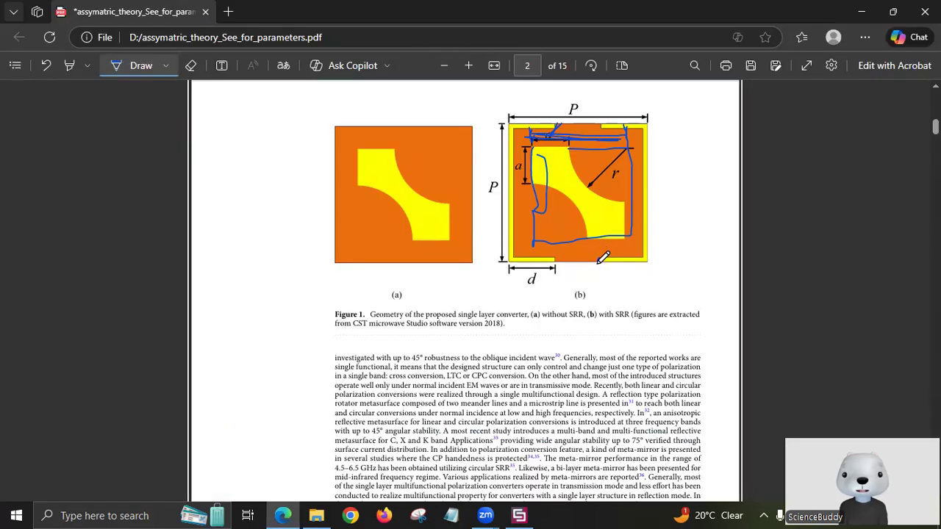
# Compare the PDF figure's dimensions, ending back on CST's unfinished cut brick form.
pyautogui.click(519, 512)
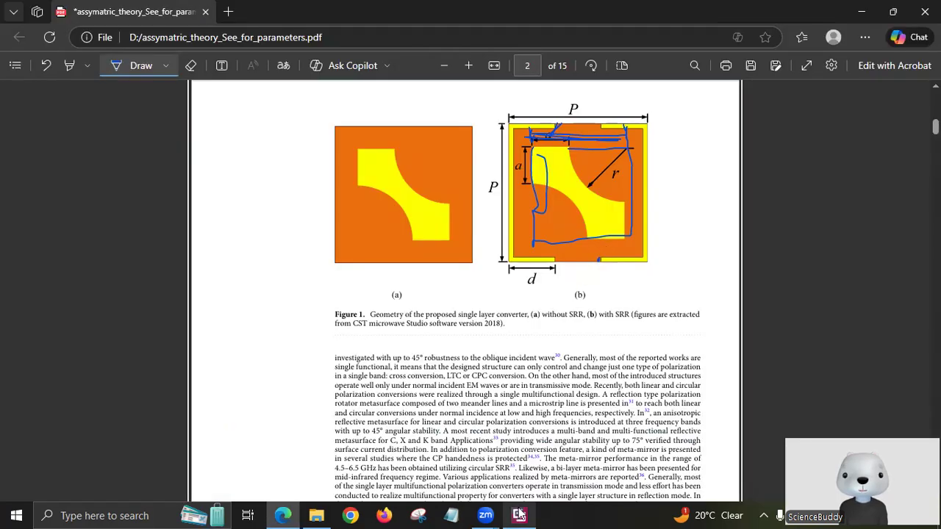
pyautogui.moveTo(535, 514)
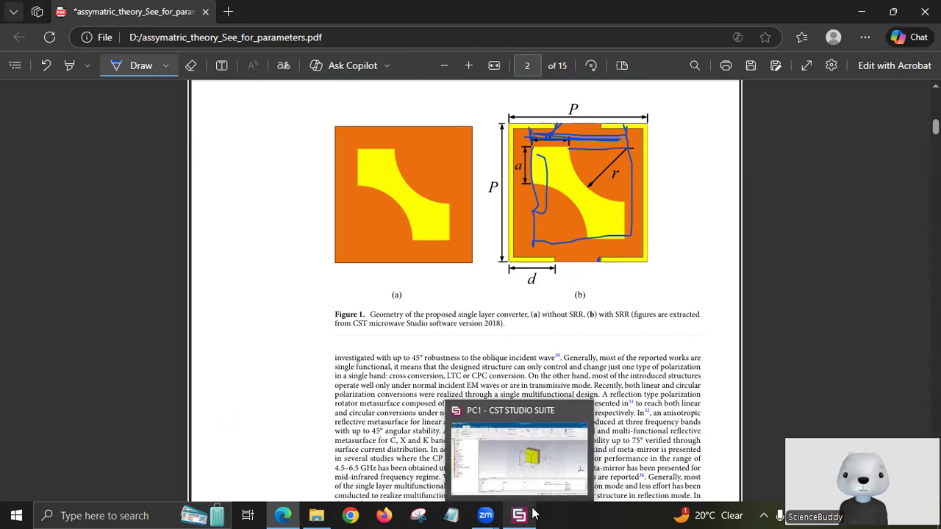
pyautogui.click(535, 514)
pyautogui.hotkey('alt', 'Tab')
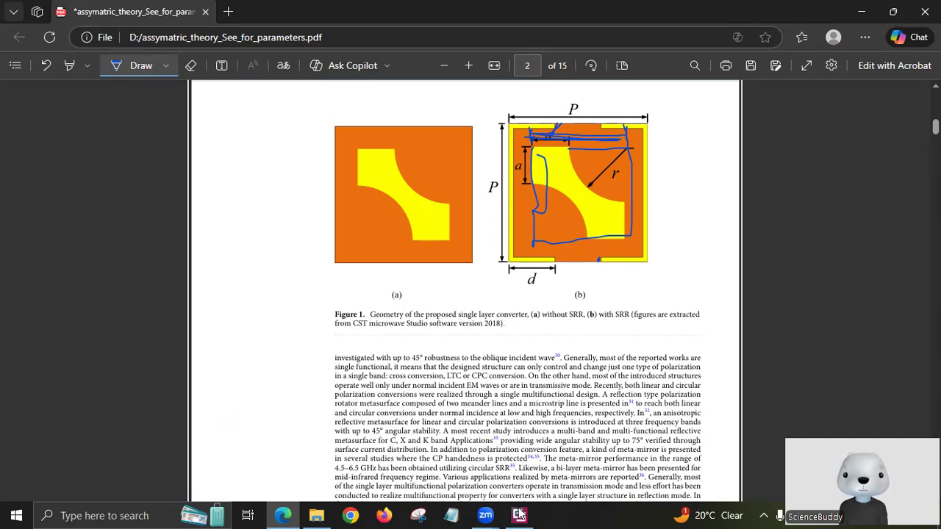
pyautogui.hotkey('alt', 'Tab')
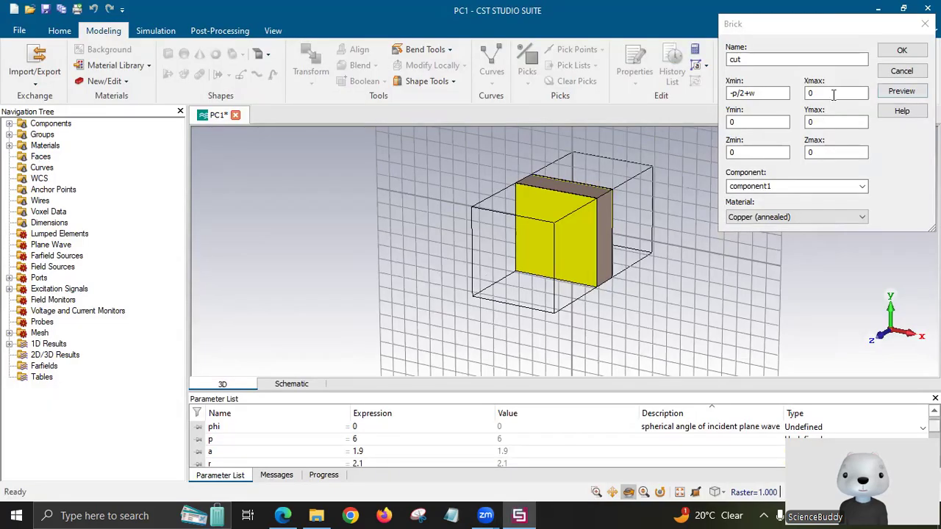
# Set the cut brick's Xmax and Ymax to p/2-w and Ymin to -p/2+w.
pyautogui.click(833, 94)
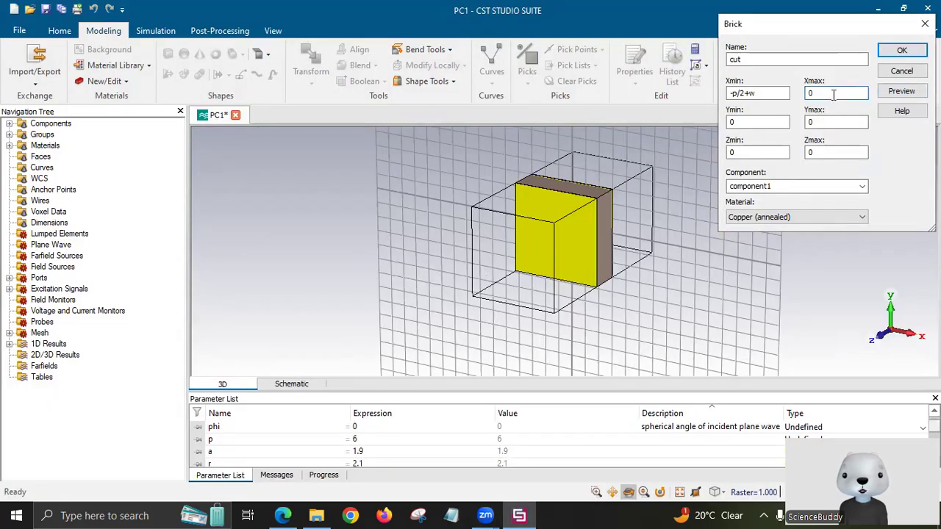
pyautogui.press('BackSpace')
pyautogui.write('p/2-w')
pyautogui.moveTo(831, 94); pyautogui.dragTo(799, 97)
pyautogui.hotkey('ctrl', 'c')
pyautogui.doubleClick(811, 123)
pyautogui.hotkey('ctrl', 'v')
pyautogui.moveTo(758, 94); pyautogui.dragTo(727, 98)
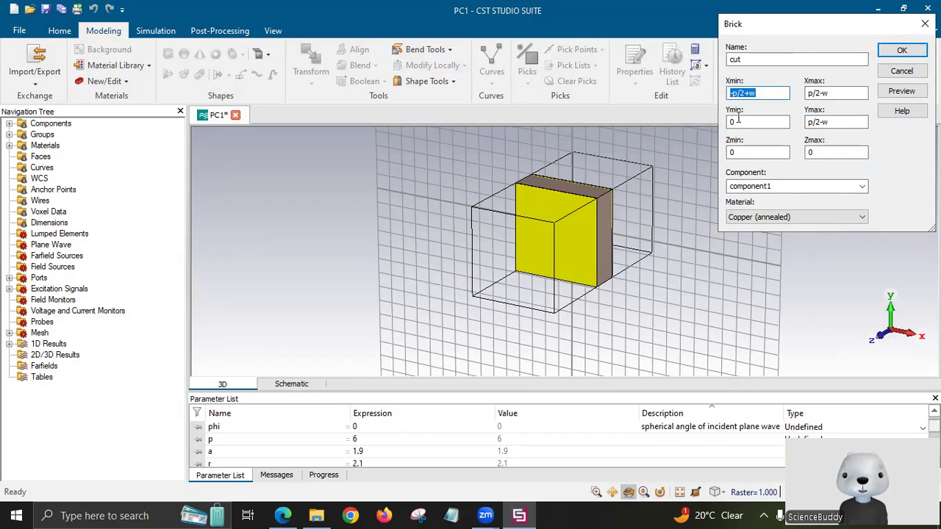
pyautogui.doubleClick(726, 122)
pyautogui.write('-p/2+w')
# Set the cut brick's Z range from t+h to t+h+t.
pyautogui.click(767, 151)
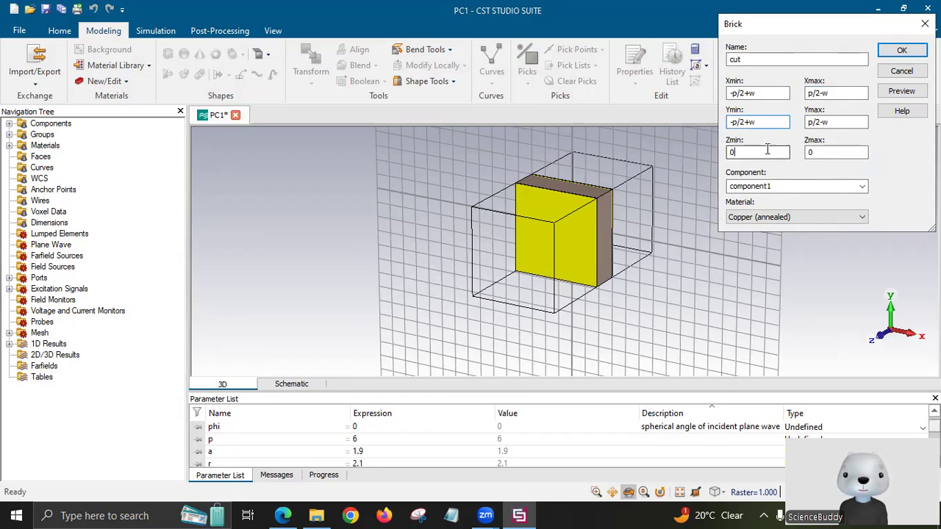
pyautogui.press('BackSpace')
pyautogui.write('t+h')
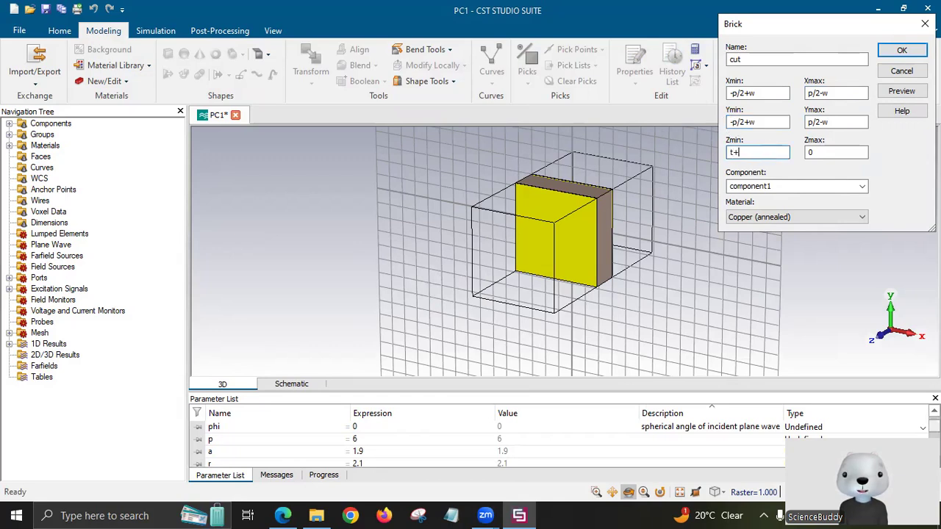
pyautogui.click(825, 152)
pyautogui.press('BackSpace')
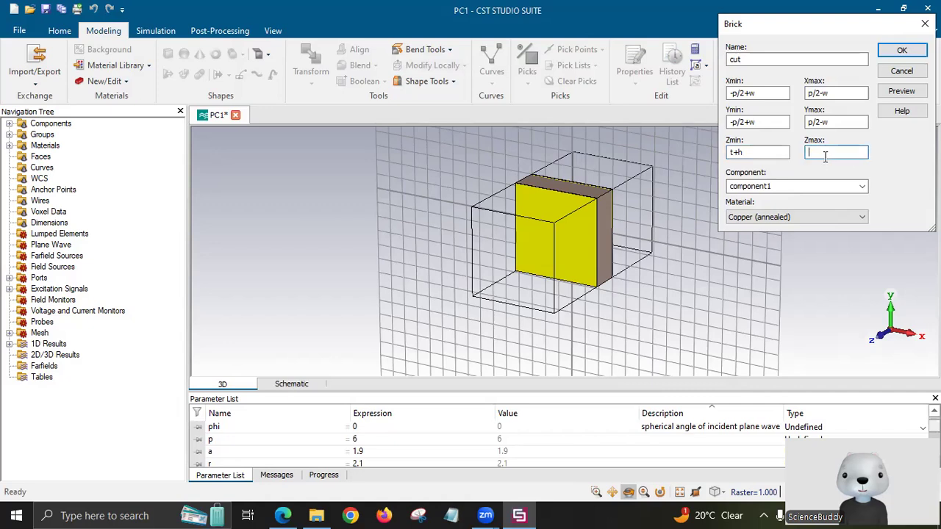
pyautogui.write('t+h+t')
# Make the cut brick Vacuum and subtract it from out_sqr, leaving a thin copper ring.
pyautogui.click(801, 217)
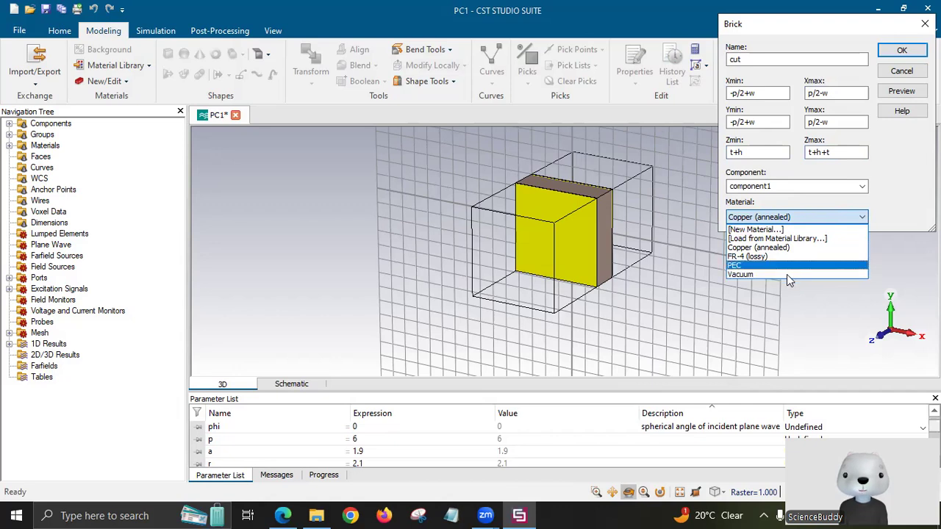
pyautogui.click(786, 274)
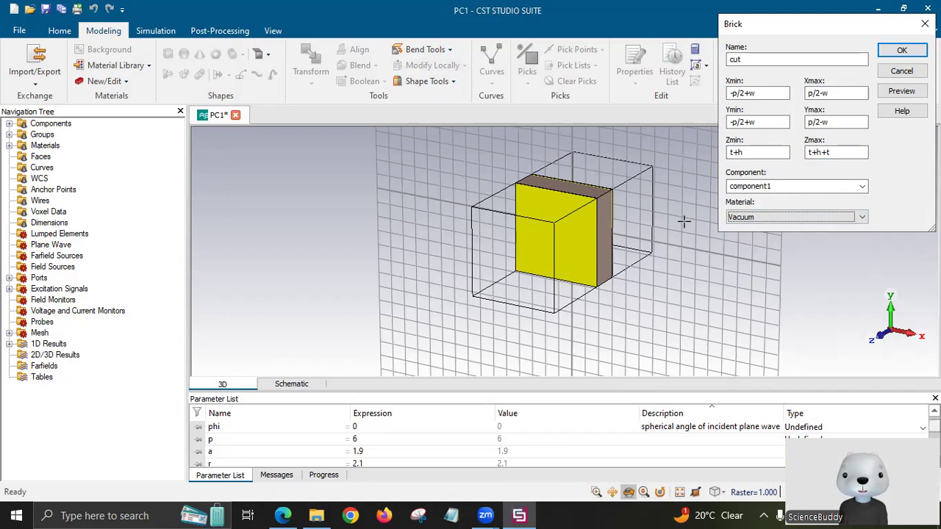
pyautogui.click(772, 217)
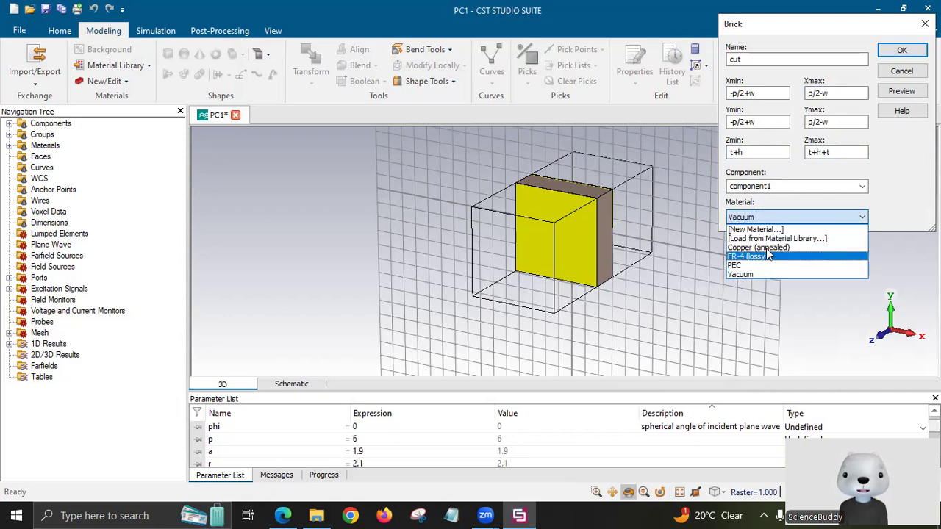
pyautogui.click(798, 182)
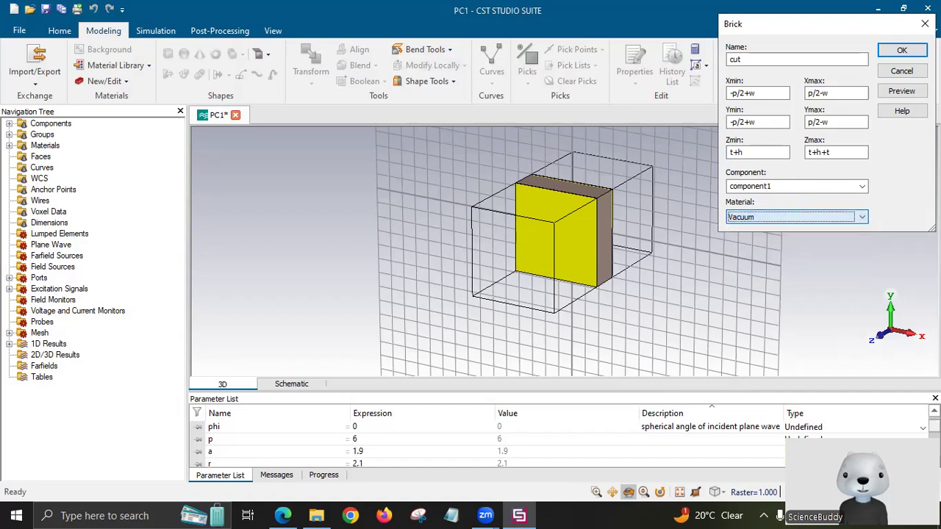
pyautogui.click(915, 93)
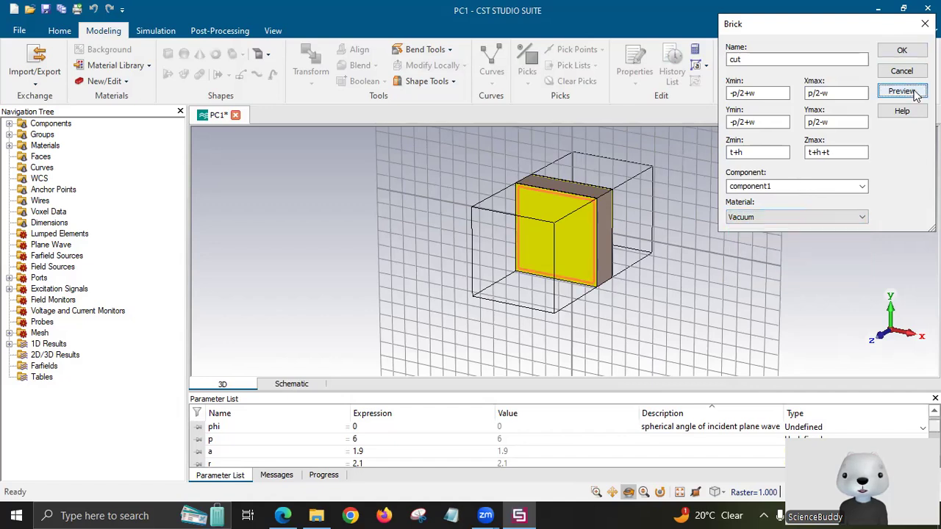
pyautogui.click(909, 57)
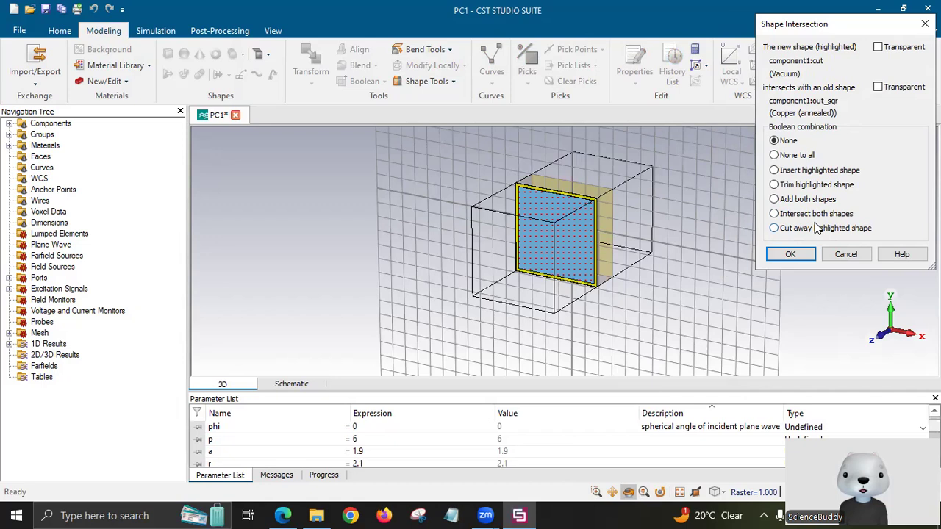
pyautogui.click(774, 228)
pyautogui.click(788, 254)
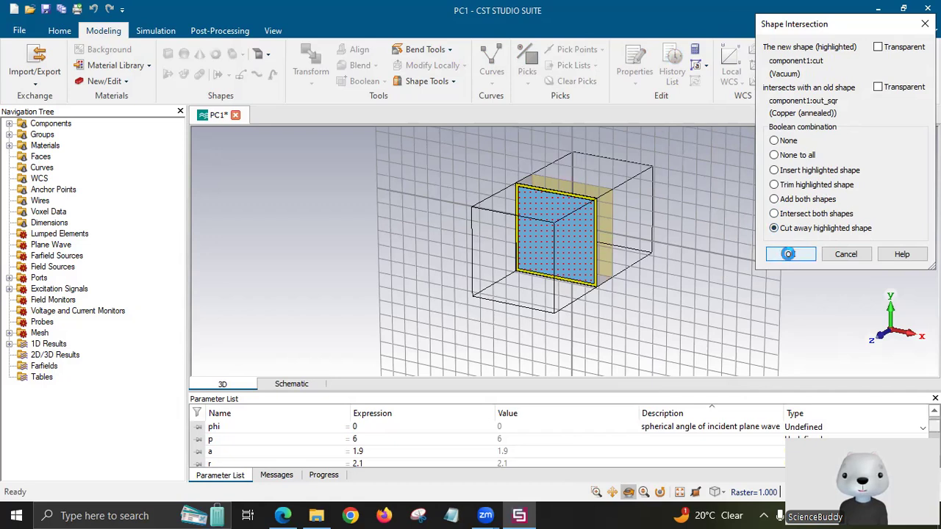
pyautogui.click(50, 124)
# Inspect the ring, glance at the reference PDF, and open a new brick's coordinate form.
pyautogui.moveTo(336, 270); pyautogui.dragTo(384, 279)
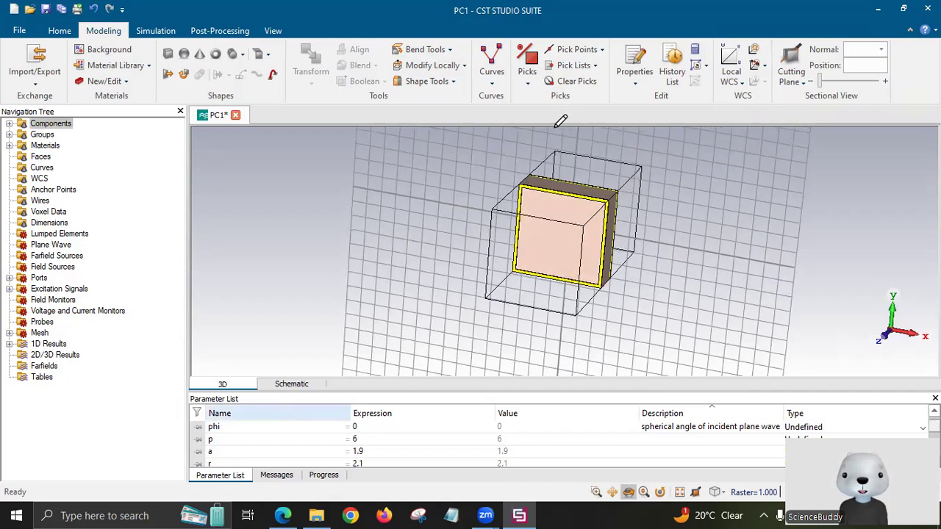
pyautogui.hotkey('alt', 'Tab')
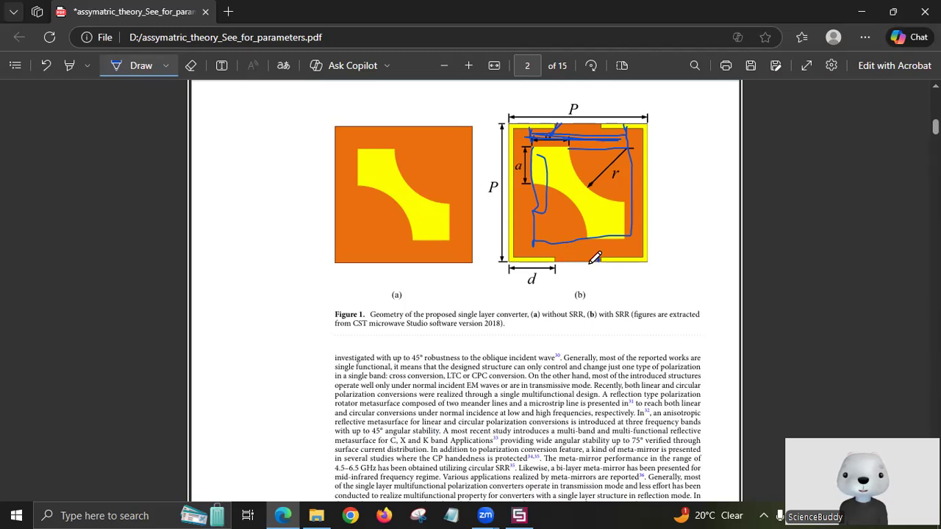
pyautogui.click(527, 513)
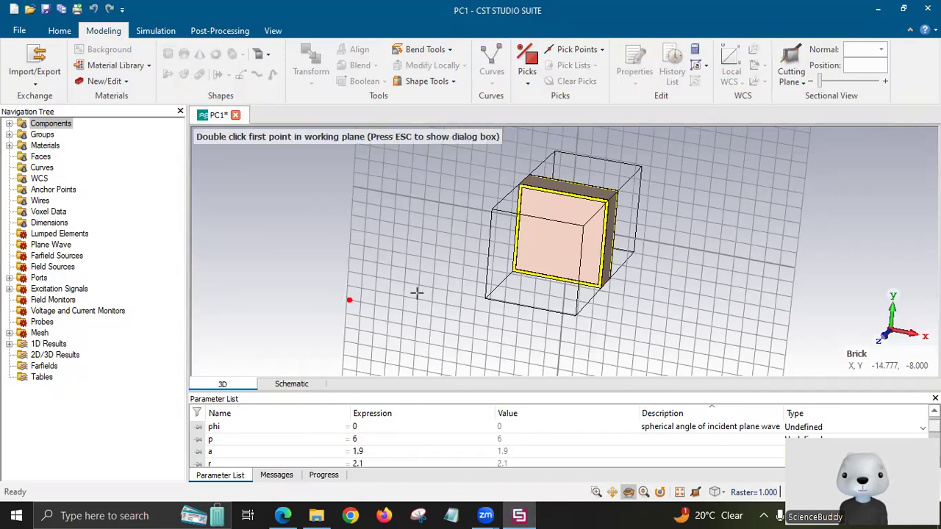
pyautogui.press('Escape')
# Name the new brick 'cut' with x from -1 to 1 and Ymin -4.
pyautogui.write('c')
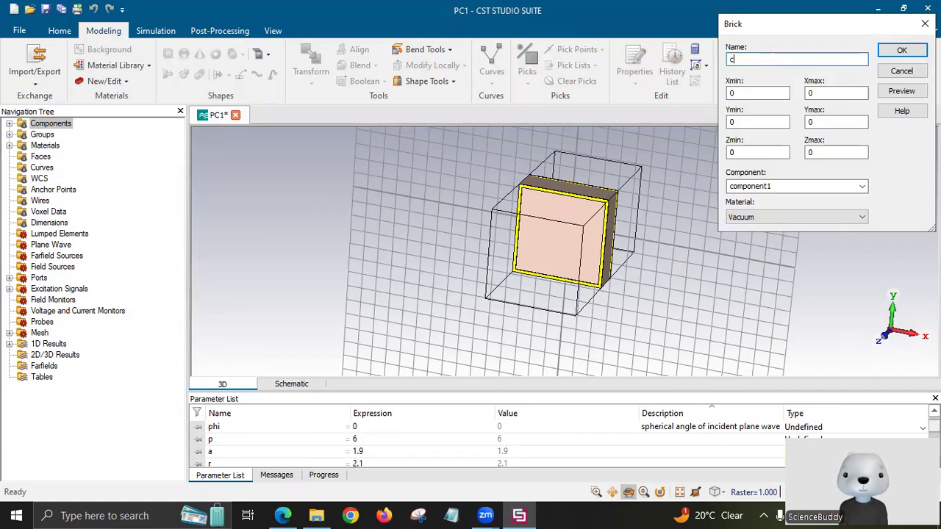
pyautogui.write('ut')
pyautogui.click(754, 93)
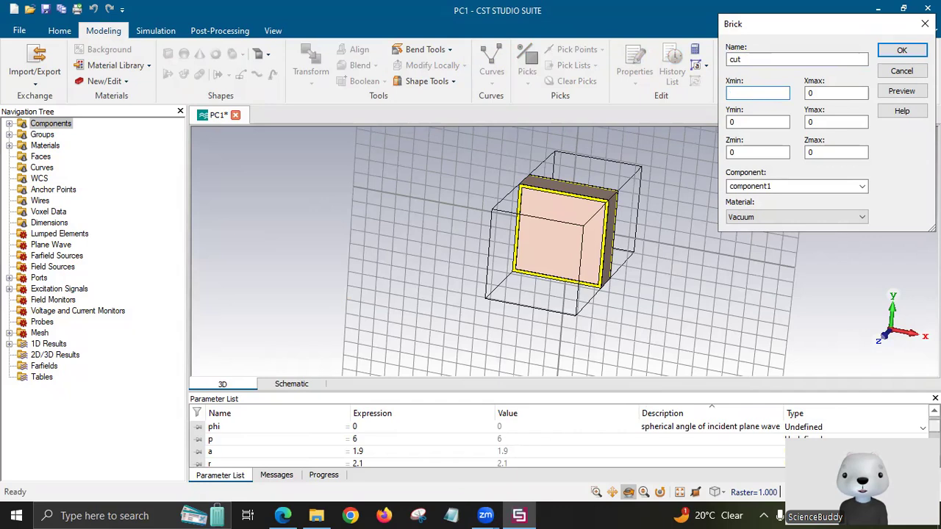
pyautogui.write('-1')
pyautogui.click(819, 93)
pyautogui.write('1')
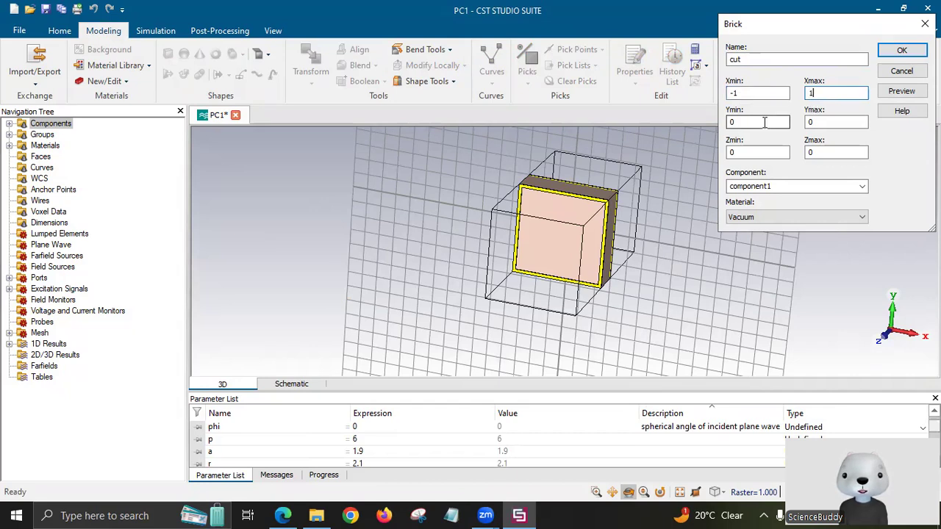
pyautogui.click(765, 123)
pyautogui.press('BackSpace')
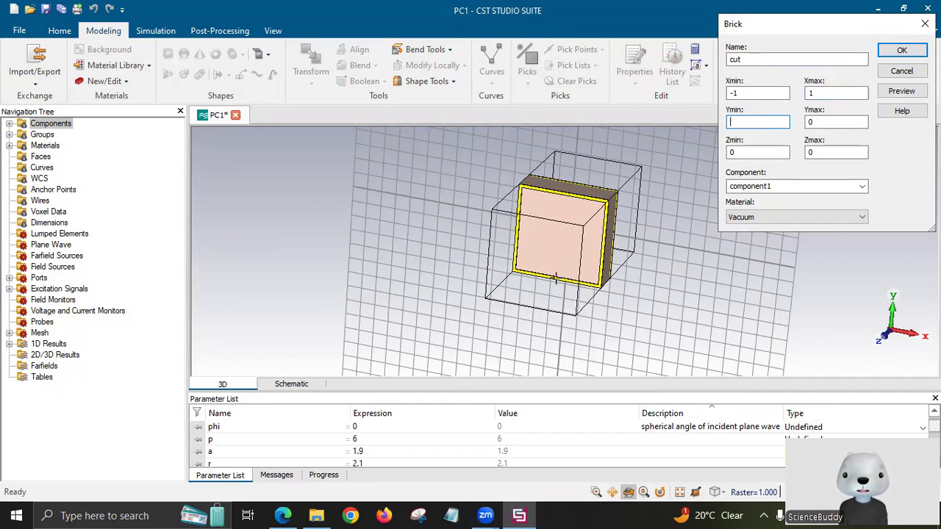
pyautogui.moveTo(561, 180); pyautogui.dragTo(547, 316)
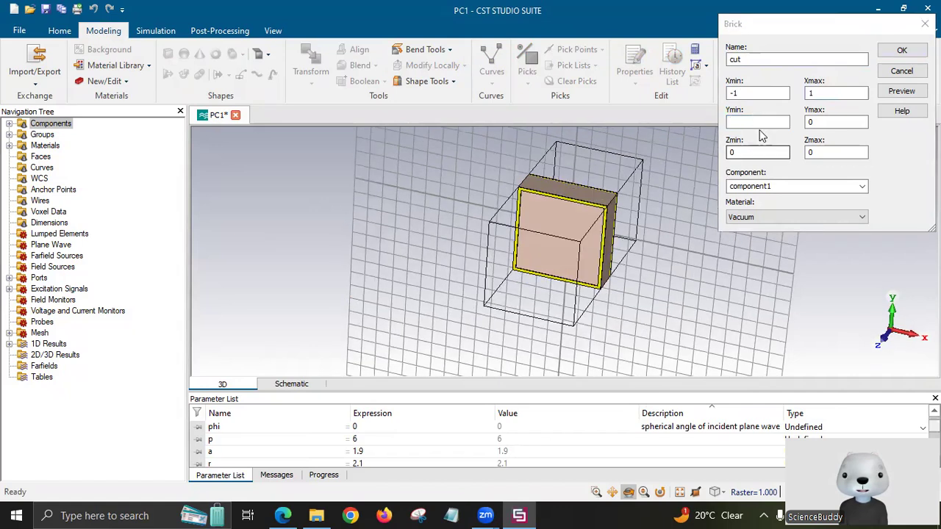
pyautogui.click(760, 132)
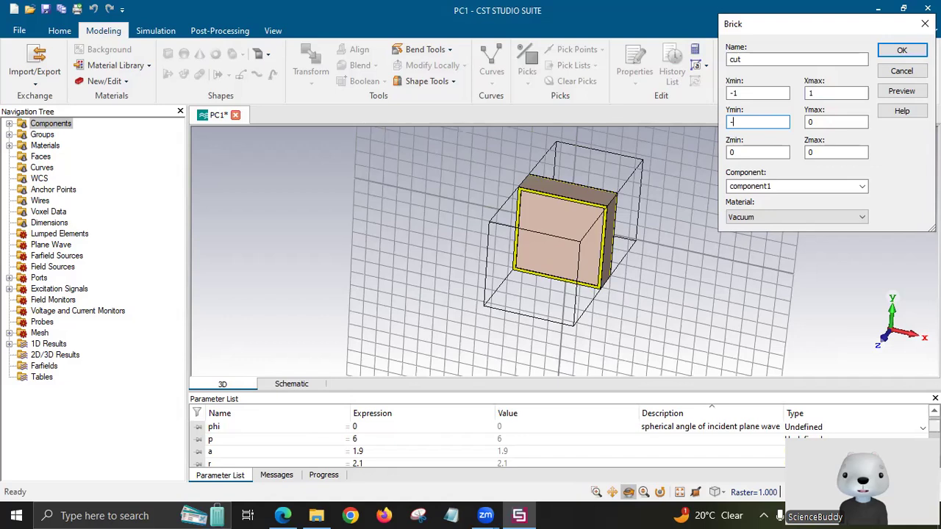
pyautogui.write('-4')
# Set the cut brick's Ymax to 4 and its Z range from t+h to t+h+t.
pyautogui.click(823, 125)
pyautogui.press('BackSpace')
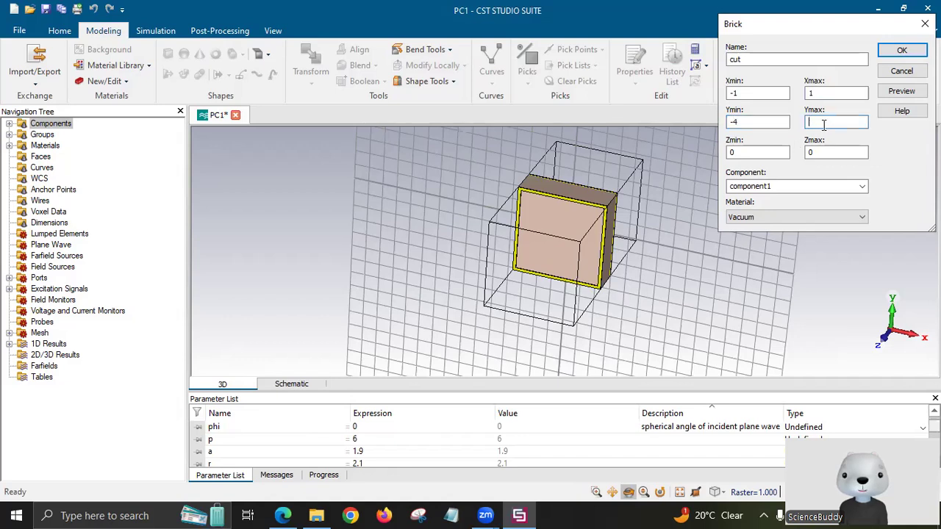
pyautogui.write('4')
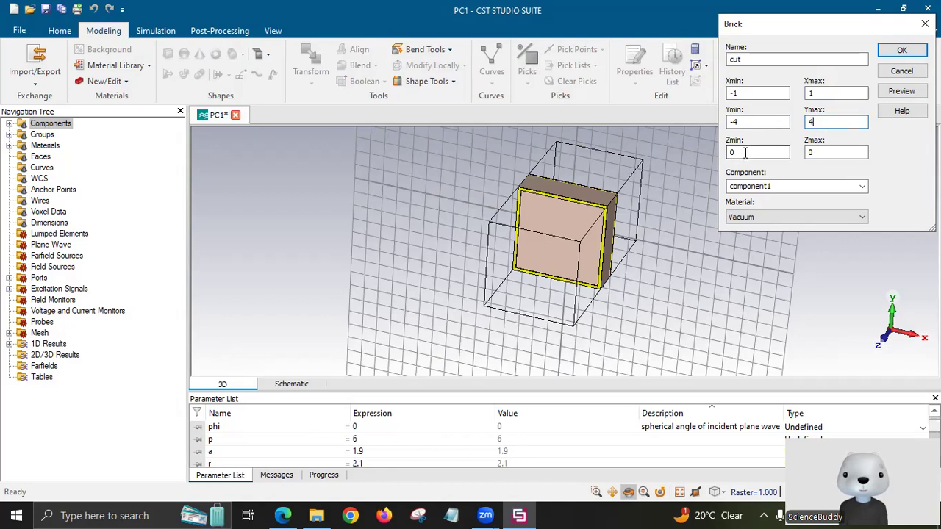
pyautogui.click(739, 151)
pyautogui.press('BackSpace')
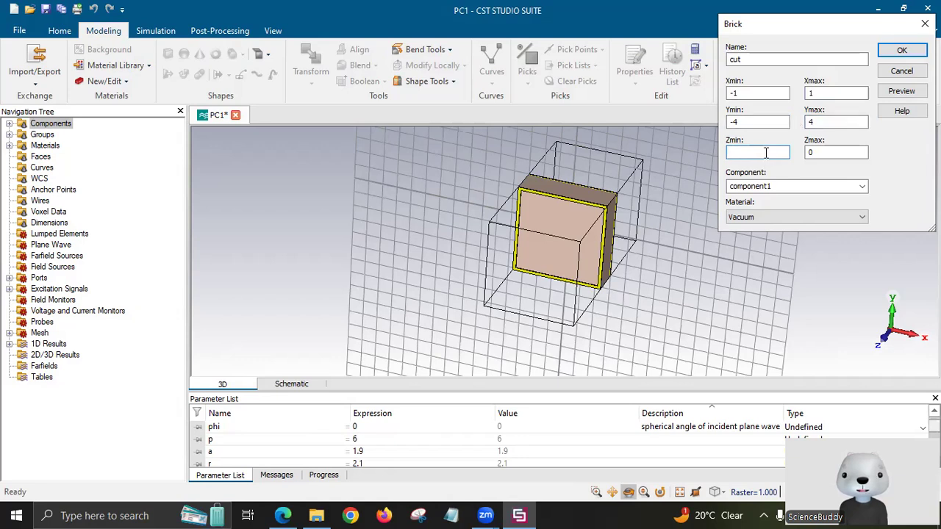
pyautogui.write('t+h')
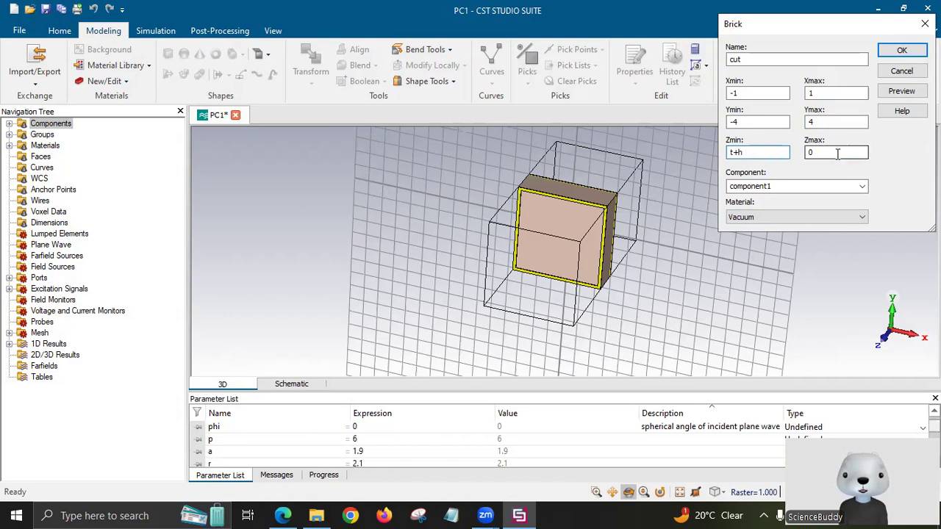
pyautogui.click(838, 153)
pyautogui.press('BackSpace')
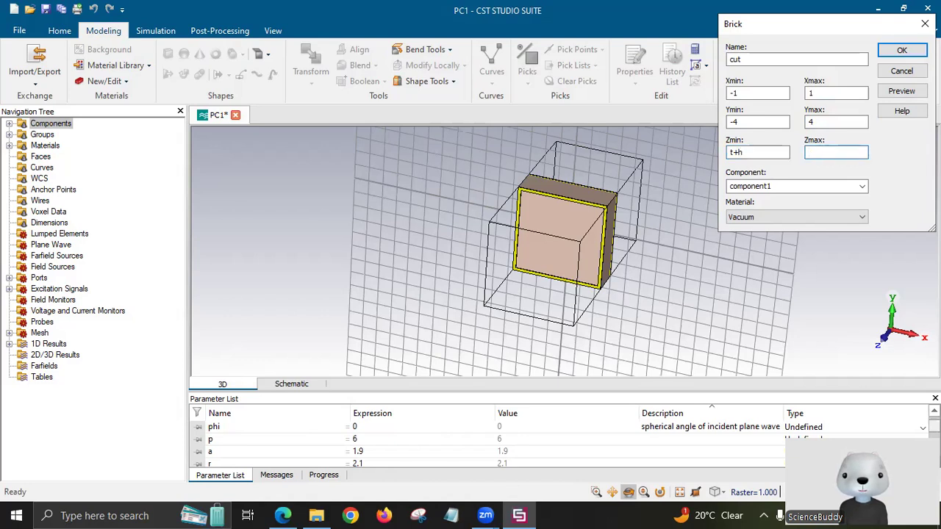
pyautogui.write('t+h+t')
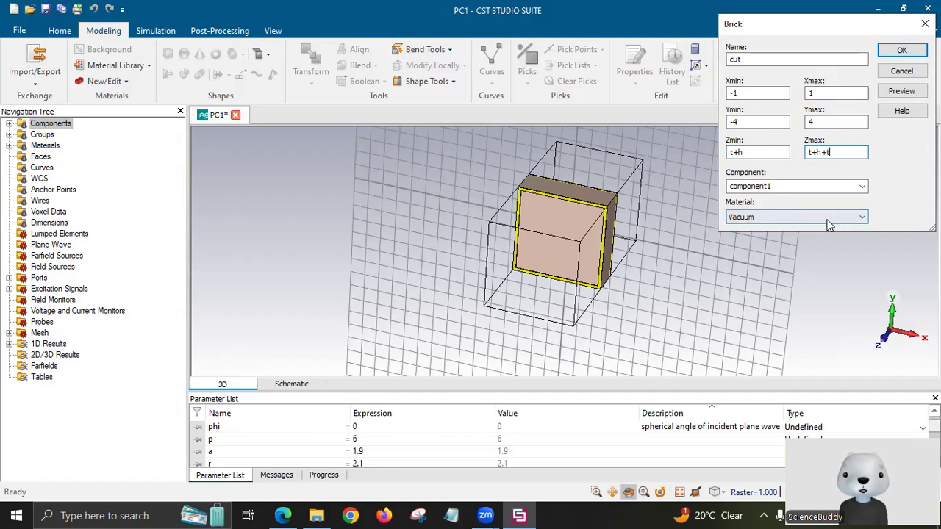
pyautogui.click(672, 275)
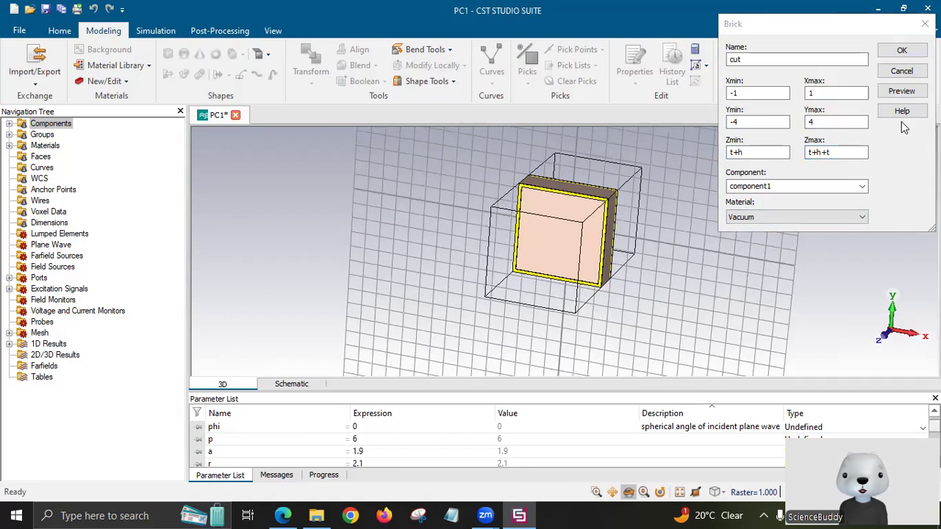
# Create the cut brick and subtract it to slot the ring, then check the paper's figure.
pyautogui.click(901, 91)
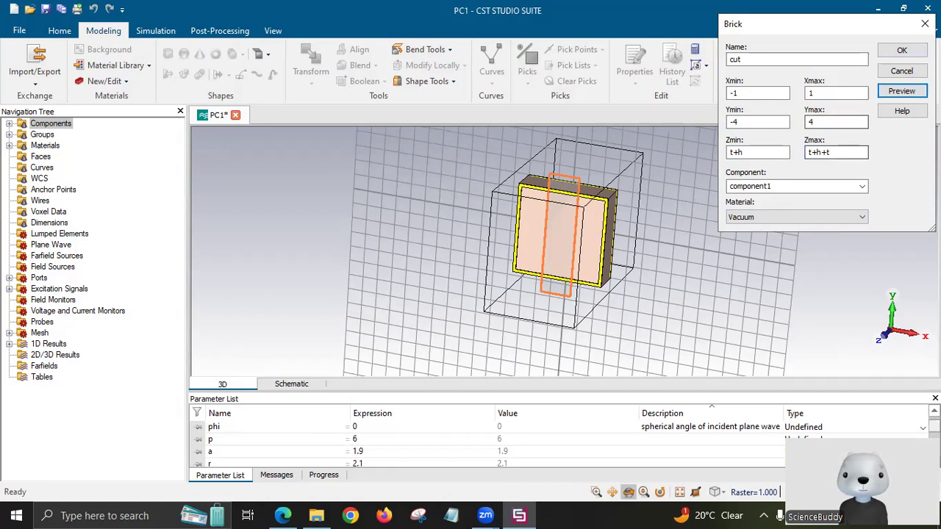
pyautogui.click(902, 51)
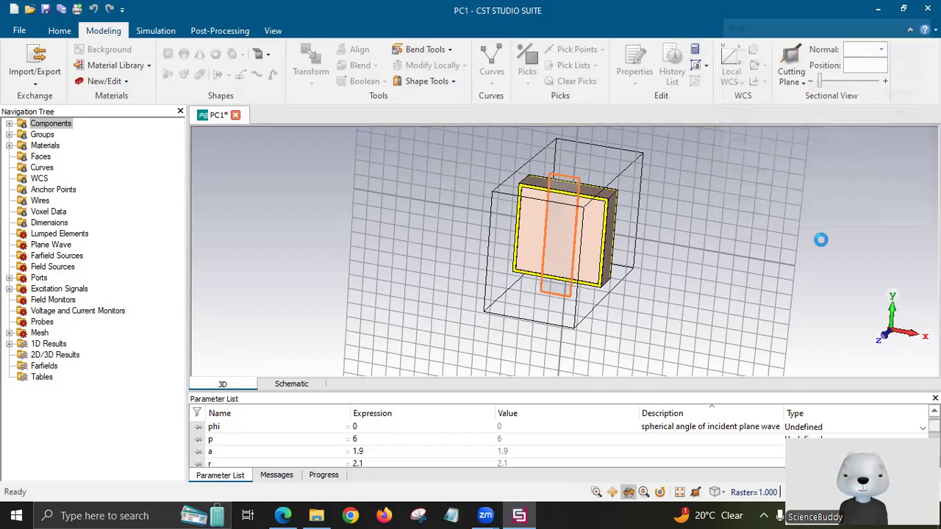
pyautogui.click(776, 228)
pyautogui.click(790, 254)
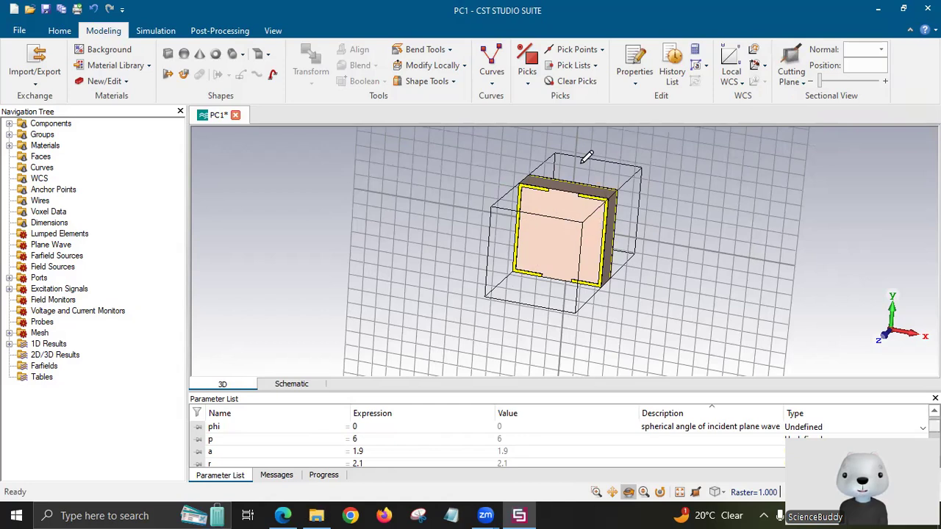
pyautogui.hotkey('alt', 'Tab')
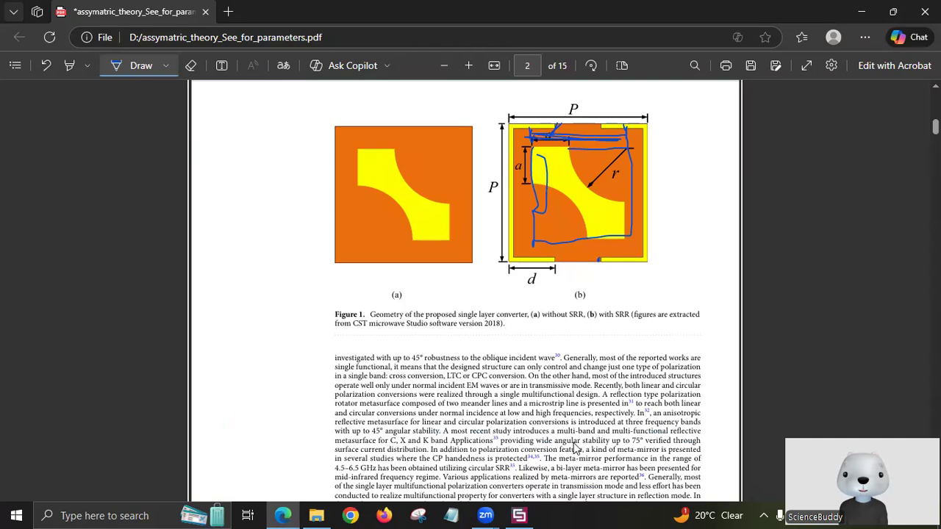
# Start a brick named 'innerr_sqr' with Xmin -ar/2, checking the paper for patch size.
pyautogui.hotkey('alt', 'Tab')
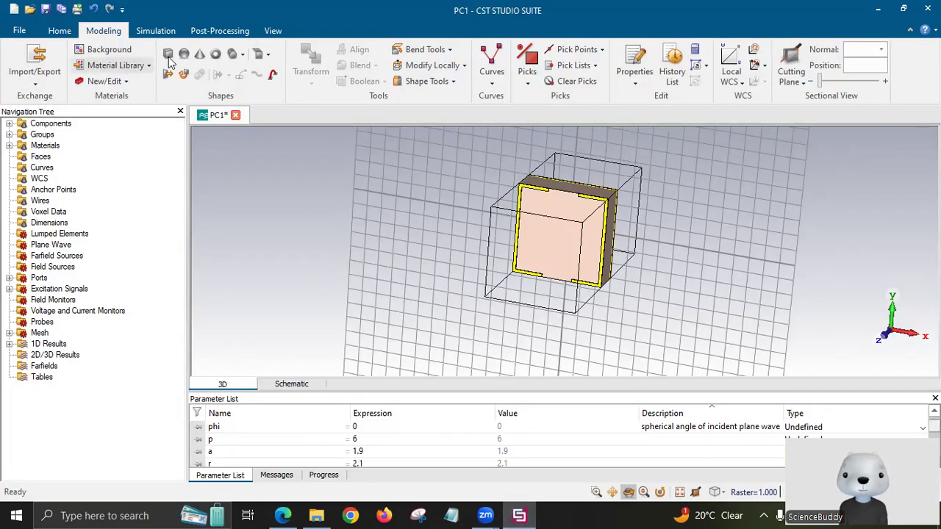
pyautogui.press('Escape')
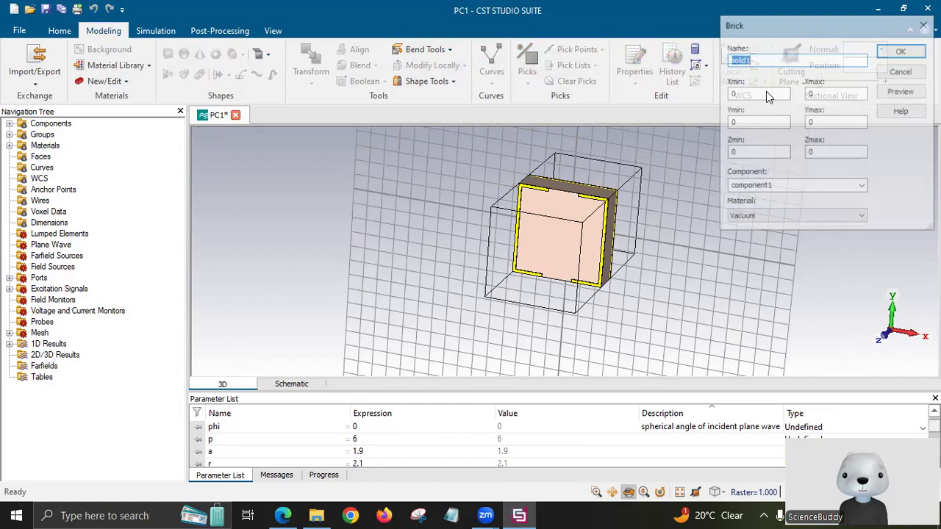
pyautogui.press('BackSpace')
pyautogui.write('inne')
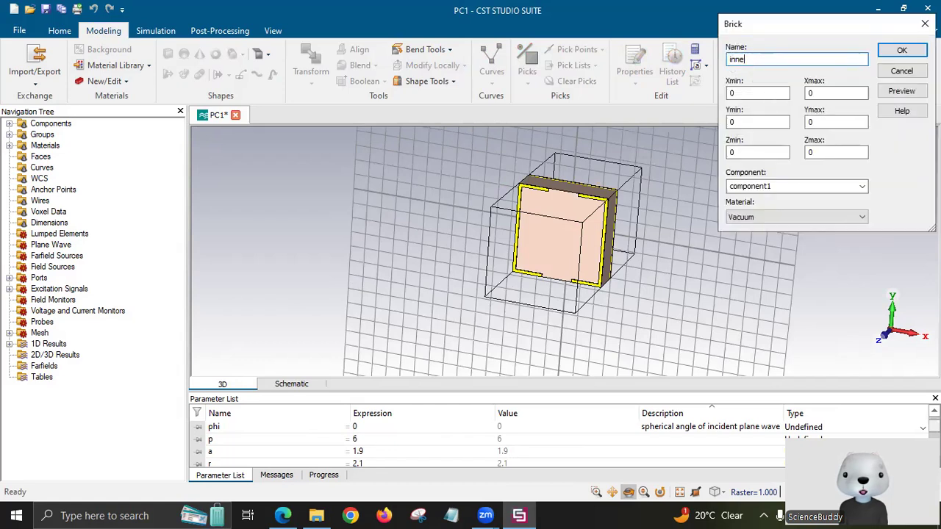
pyautogui.write('rr_sqr')
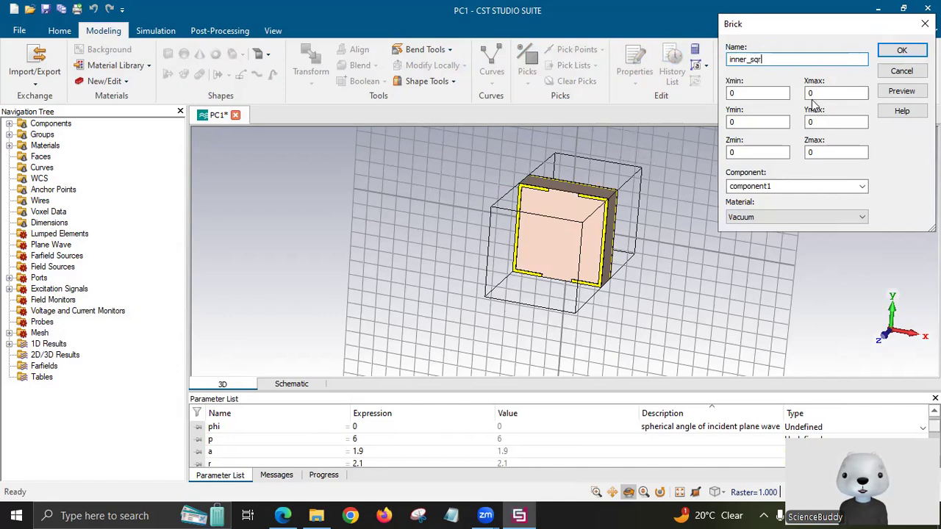
pyautogui.click(751, 93)
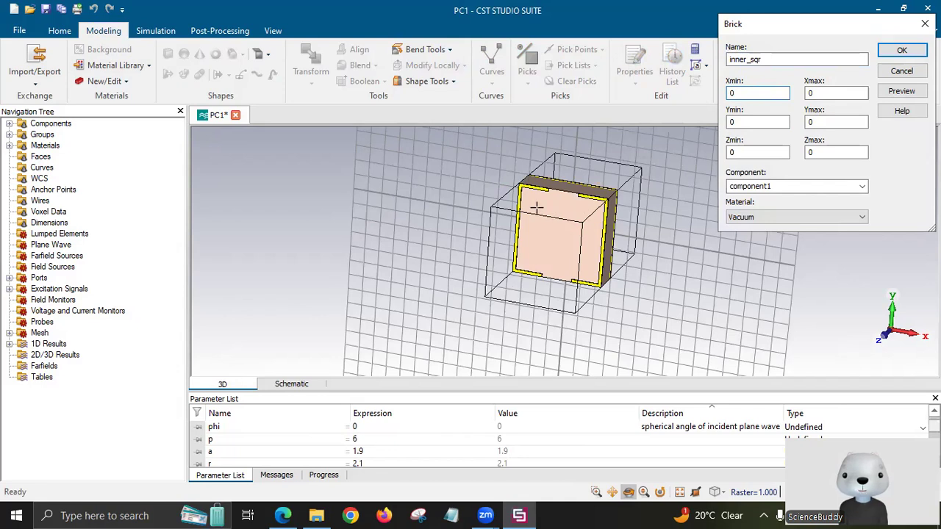
pyautogui.hotkey('alt', 'Tab')
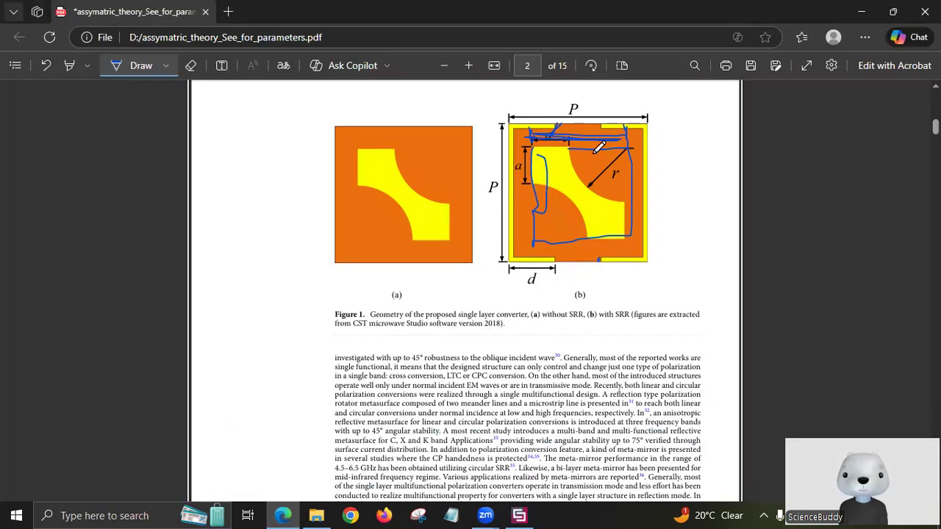
pyautogui.hotkey('alt', 'Tab')
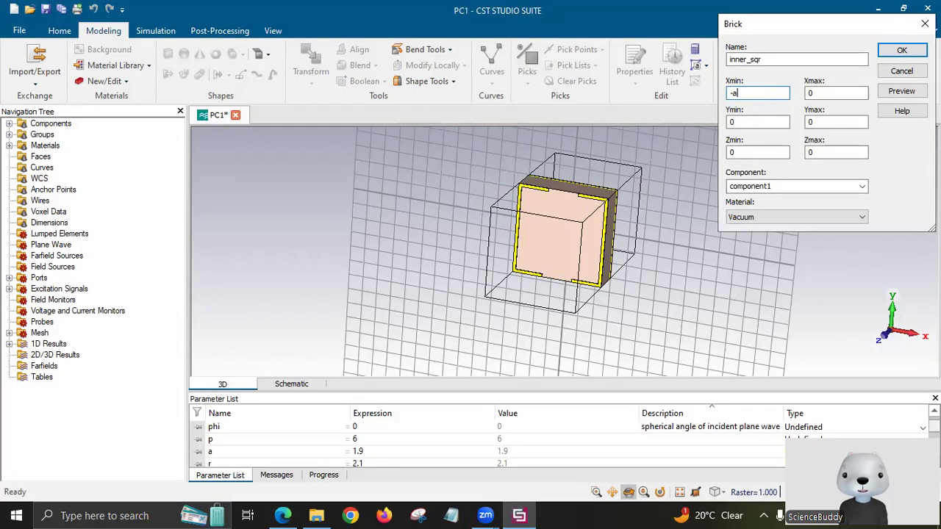
pyautogui.write('-ar/2')
# Set the patch's Y range to ±ar/2 and Zmax to t+h+t.
pyautogui.click(826, 94)
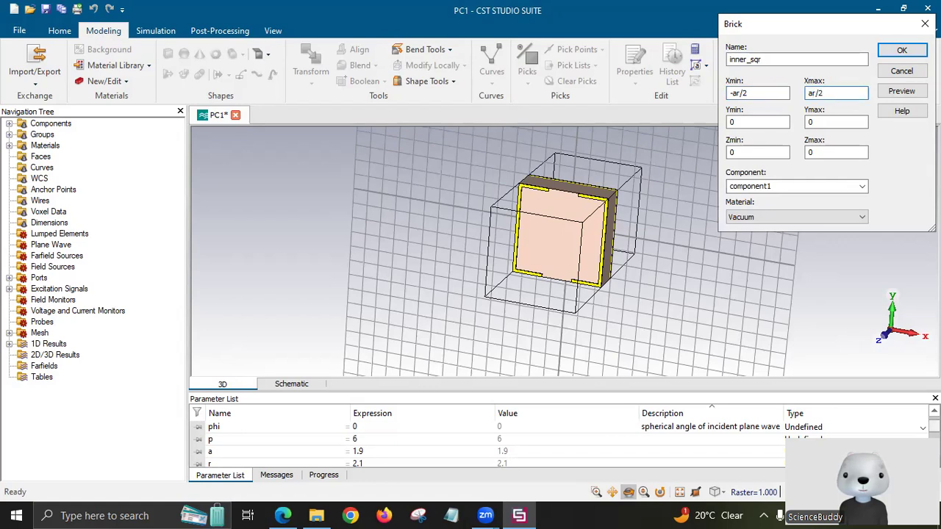
pyautogui.doubleClick(835, 94)
pyautogui.hotkey('ctrl', 'c')
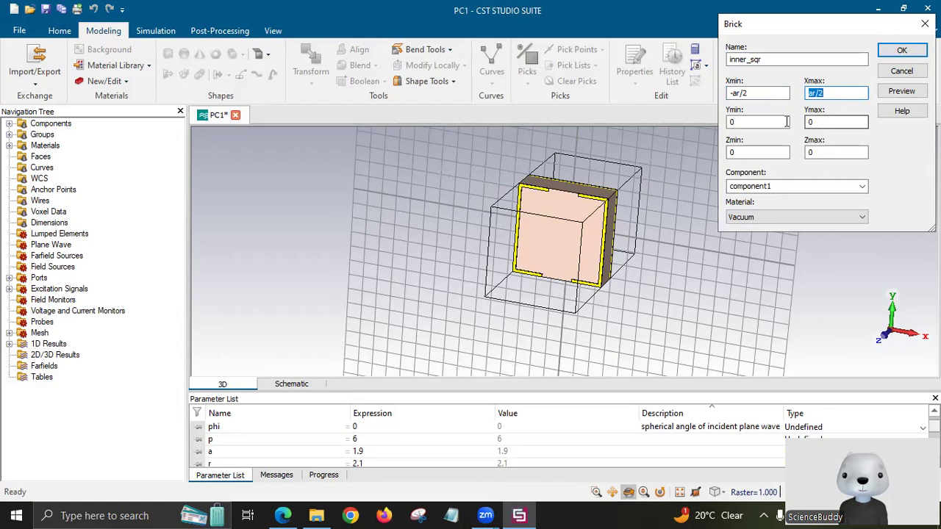
pyautogui.doubleClick(810, 122)
pyautogui.hotkey('ctrl', 'v')
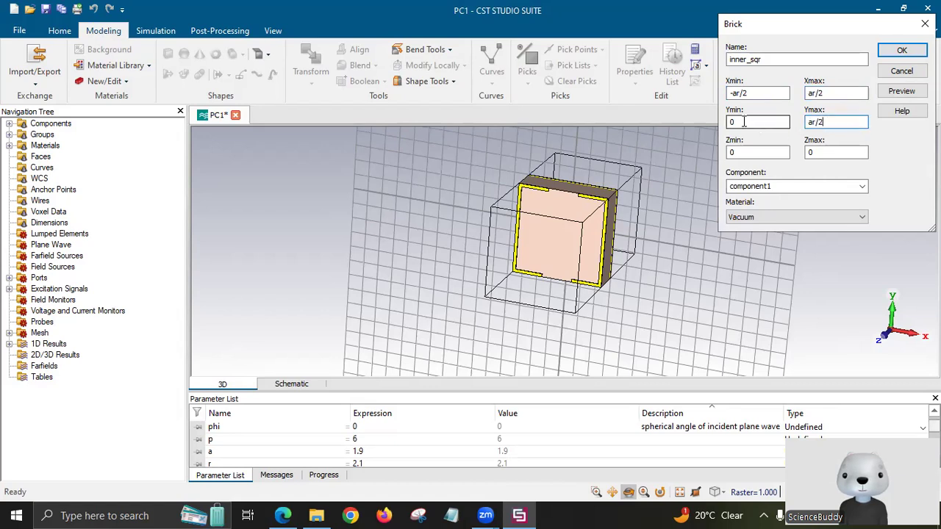
pyautogui.click(739, 122)
pyautogui.doubleClick(732, 122)
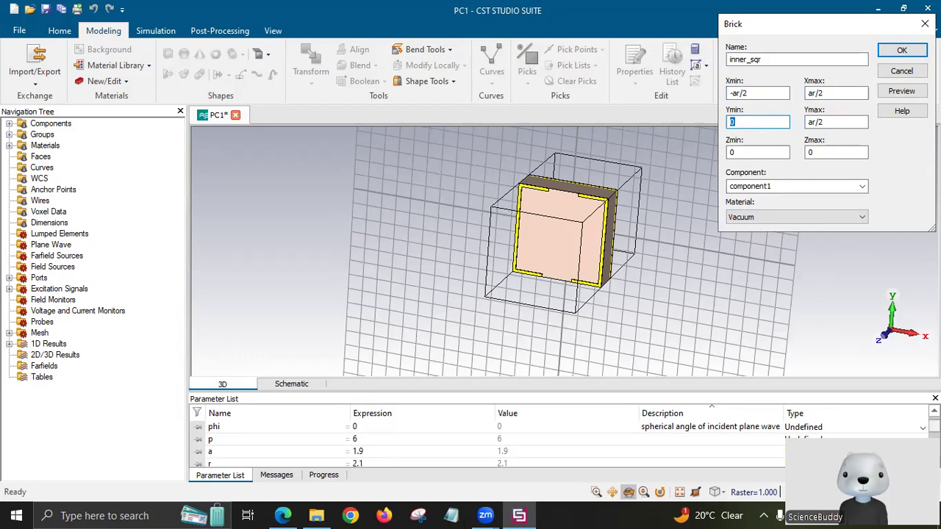
pyautogui.write('-ar/2')
pyautogui.click(743, 152)
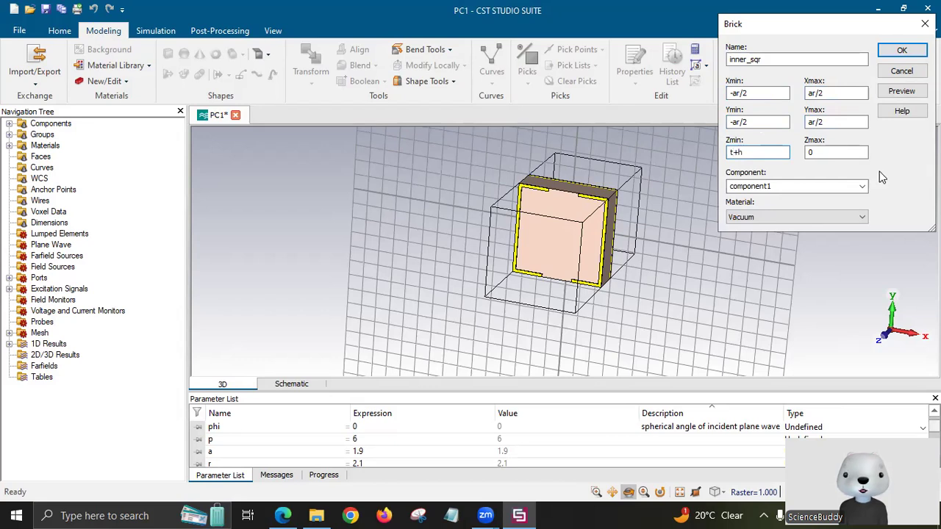
pyautogui.doubleClick(839, 149)
pyautogui.press('BackSpace')
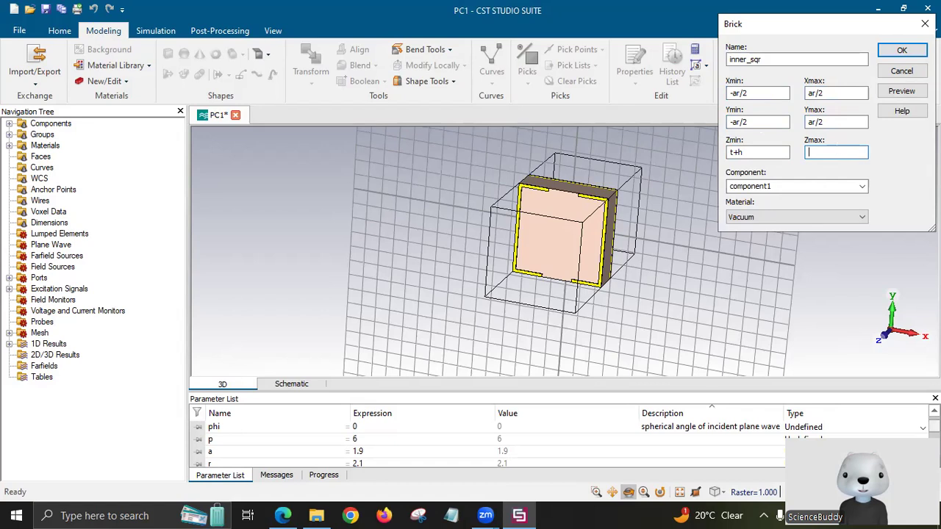
pyautogui.write('t+h+t')
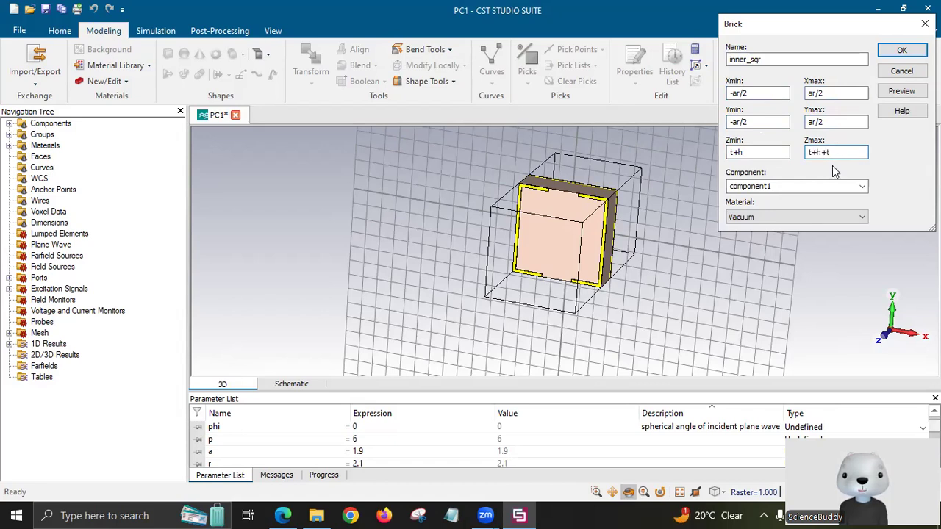
# Make the patch Copper (annealed), preview it, and create it inside the ring.
pyautogui.click(794, 218)
pyautogui.click(784, 239)
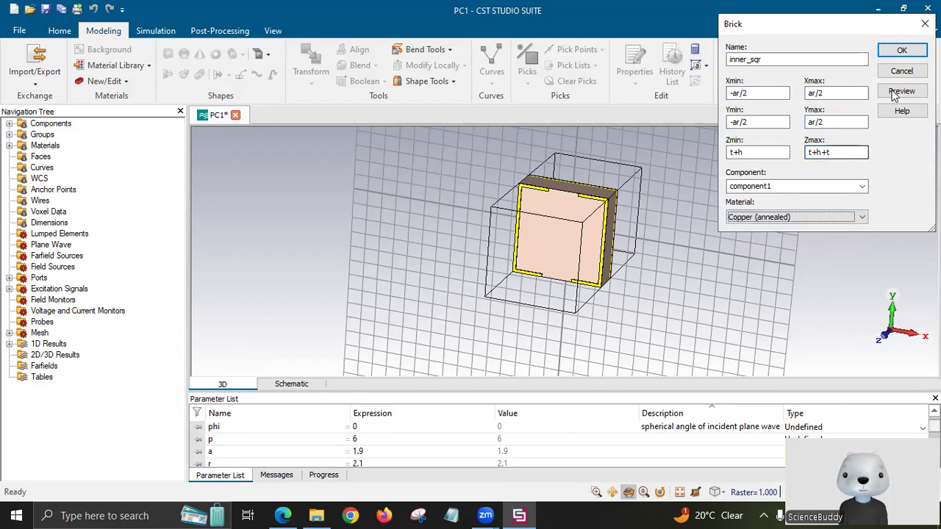
pyautogui.click(893, 94)
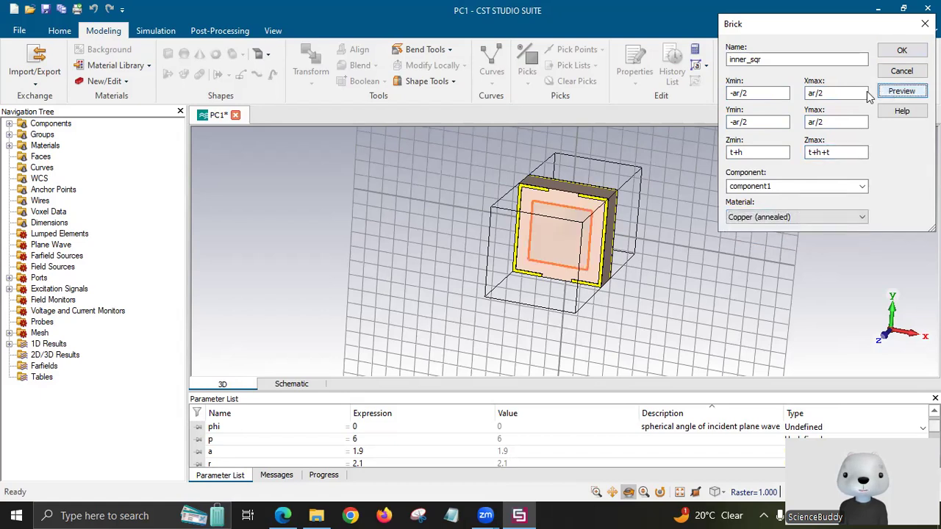
pyautogui.click(899, 52)
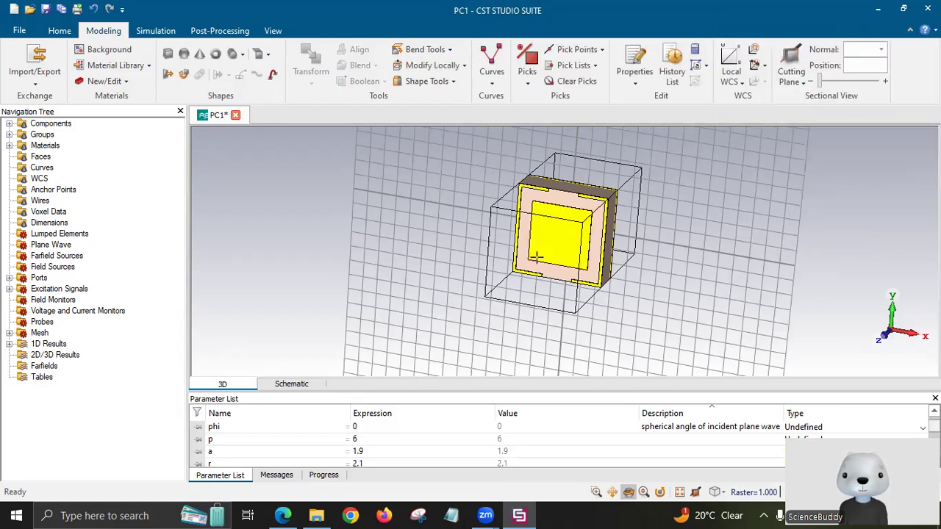
pyautogui.moveTo(452, 283); pyautogui.dragTo(492, 245)
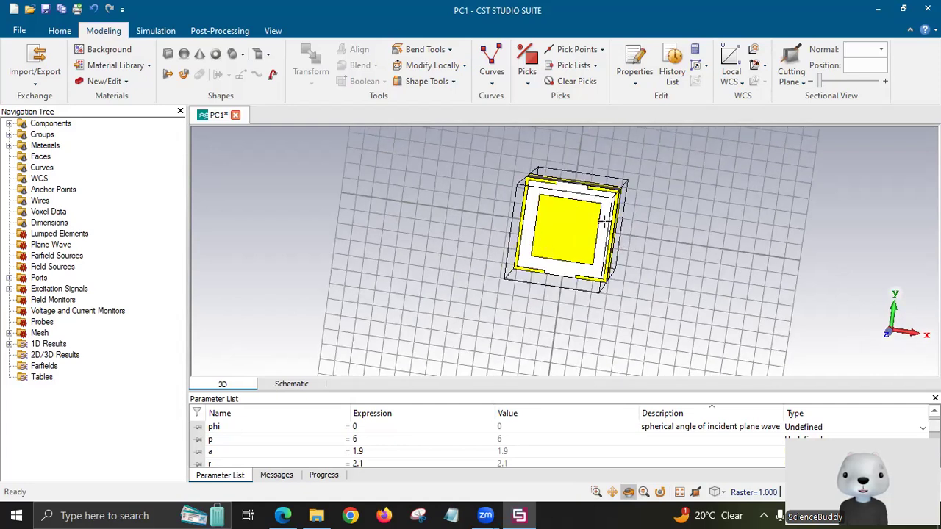
# Expand component1 in the navigation tree and select the inner_sqr patch for transforming.
pyautogui.click(9, 123)
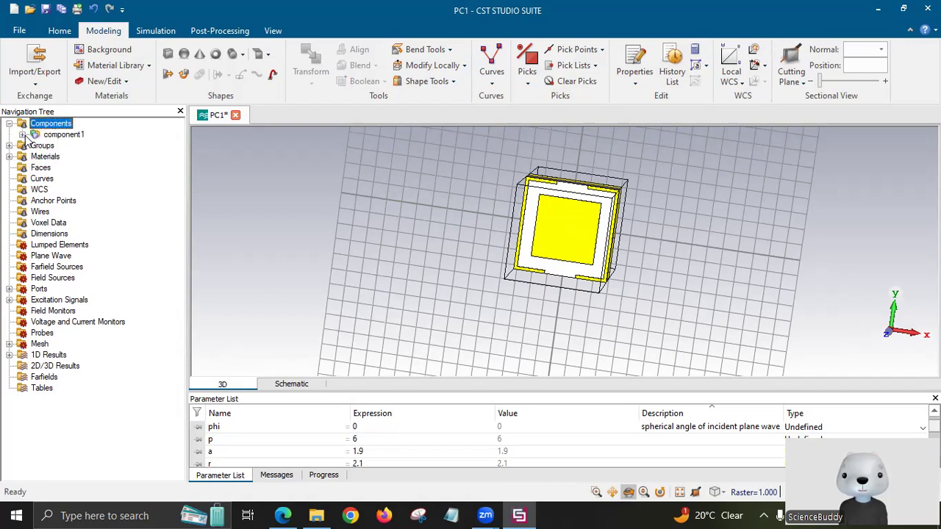
pyautogui.click(22, 134)
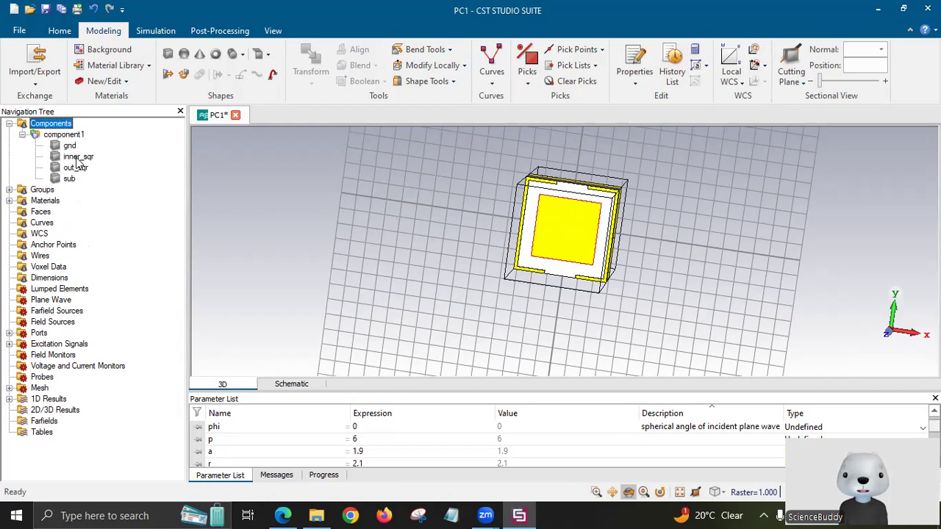
pyautogui.moveTo(76, 161)
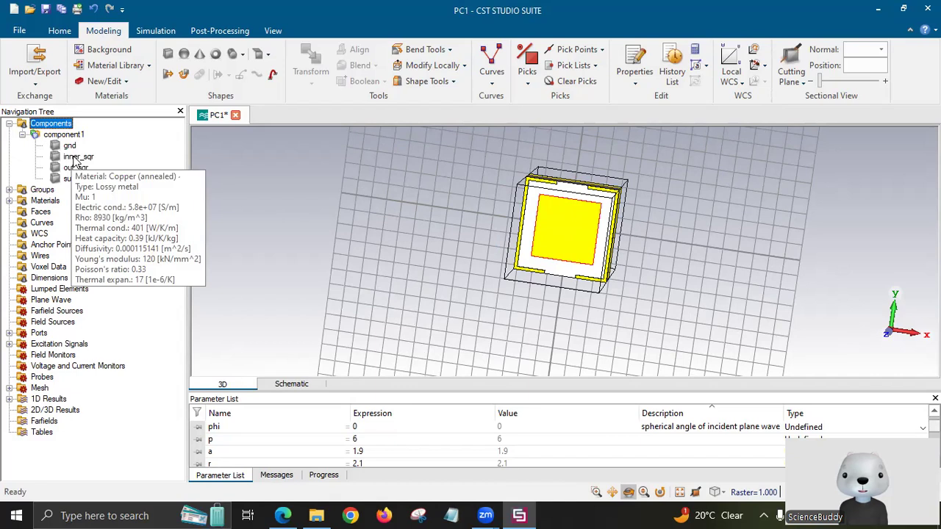
pyautogui.click(76, 157)
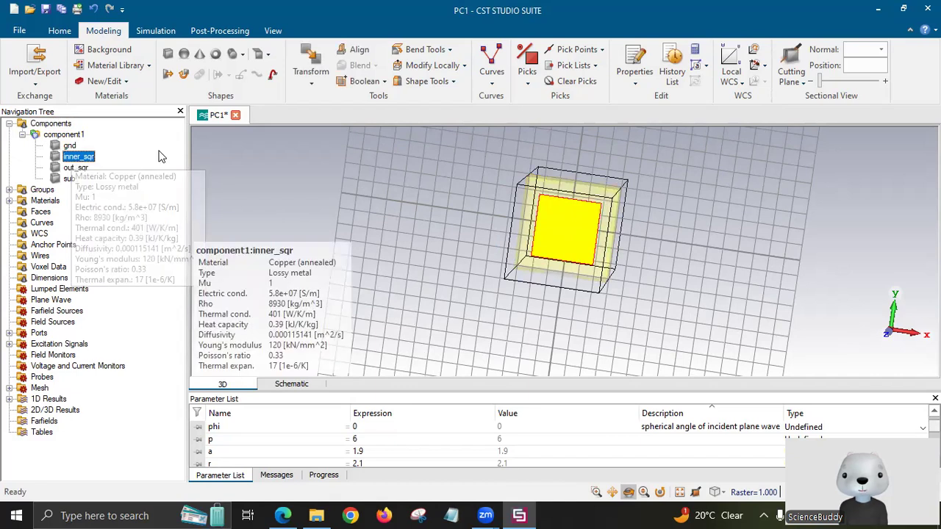
pyautogui.click(316, 82)
# Translate inner_sqr 9 units along X, then select component1 and start a cylinder.
pyautogui.click(323, 117)
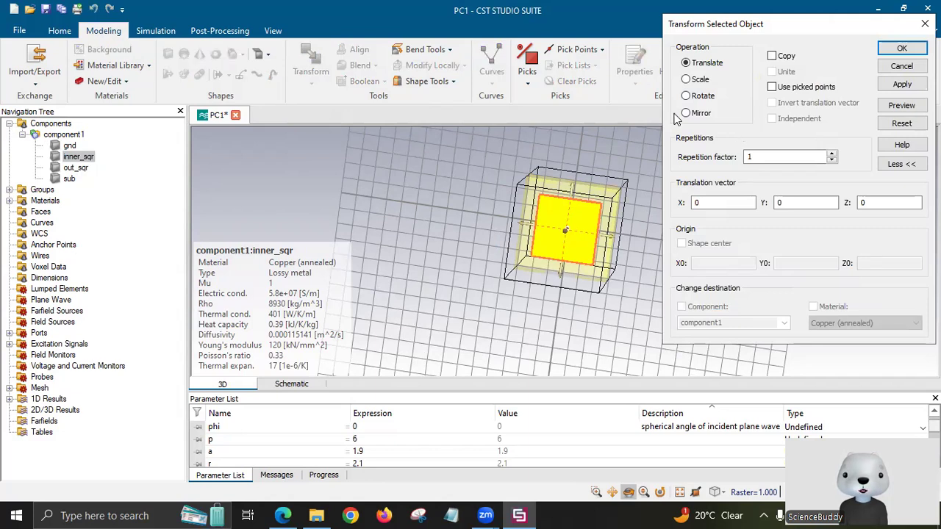
pyautogui.click(722, 201)
pyautogui.write('9')
pyautogui.click(901, 105)
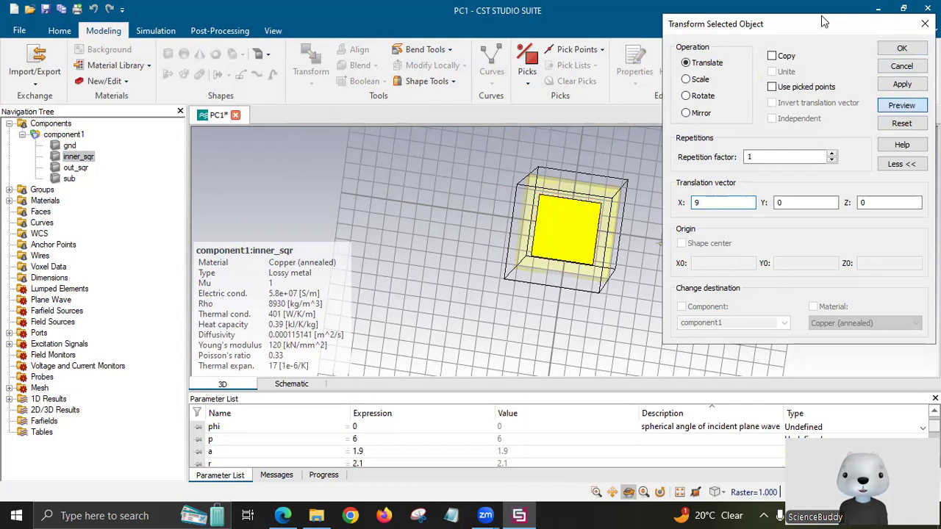
pyautogui.moveTo(868, 25); pyautogui.dragTo(496, 71)
pyautogui.click(525, 99)
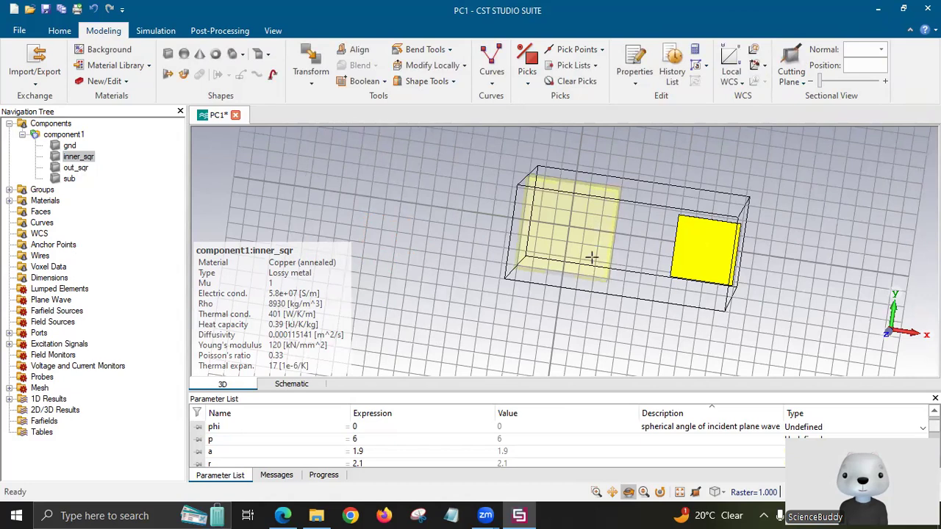
pyautogui.click(69, 138)
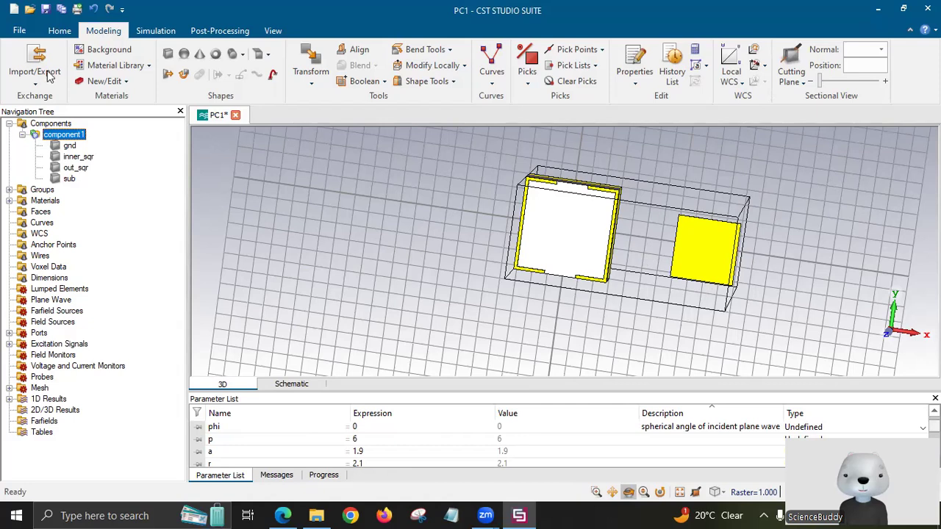
pyautogui.click(230, 55)
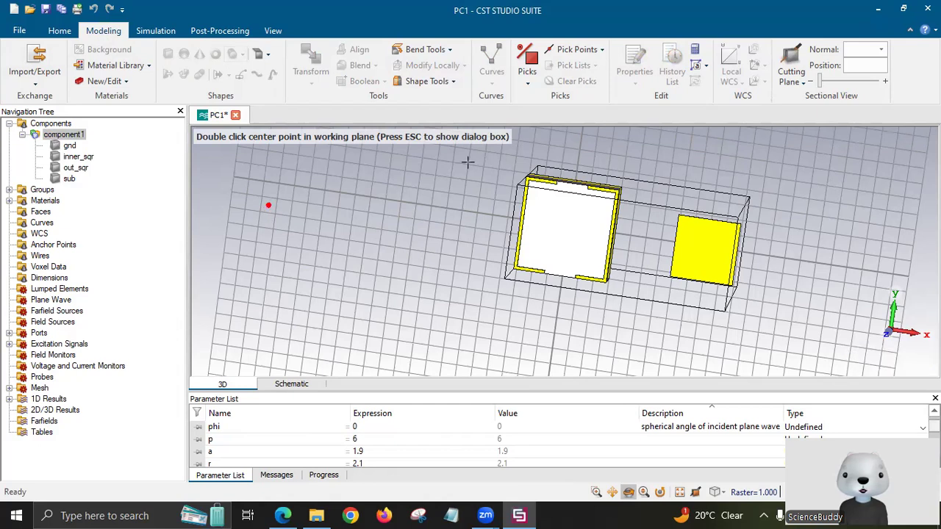
# Open the solid1 cylinder form and check the paper's unit-cell parameters.
pyautogui.press('Escape')
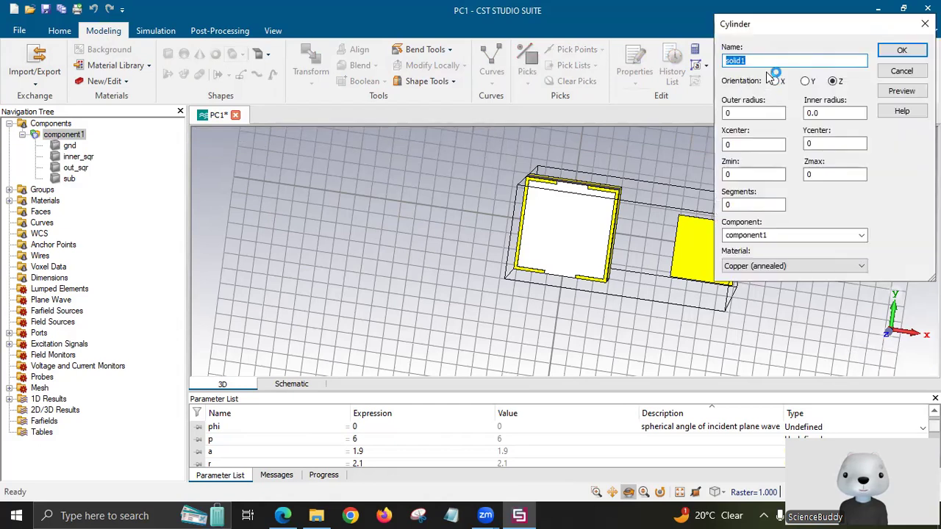
pyautogui.click(757, 112)
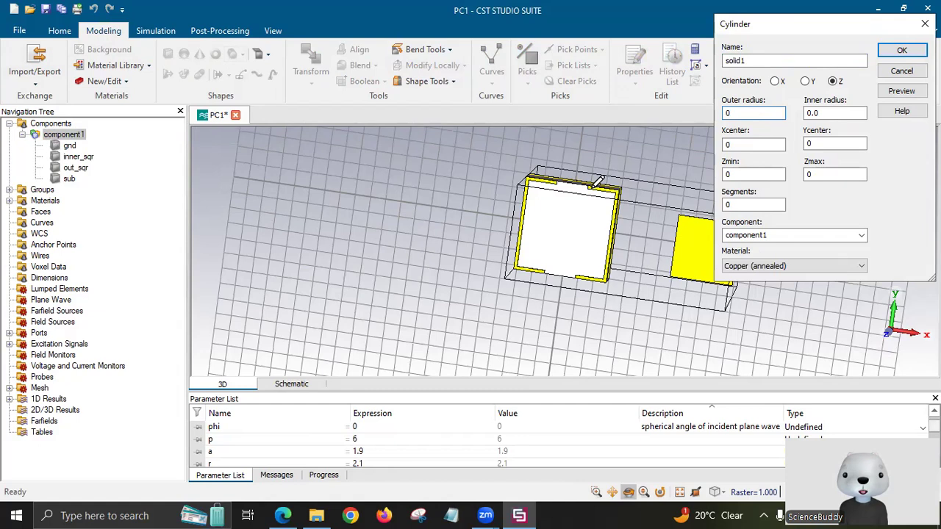
pyautogui.hotkey('alt', 'Tab')
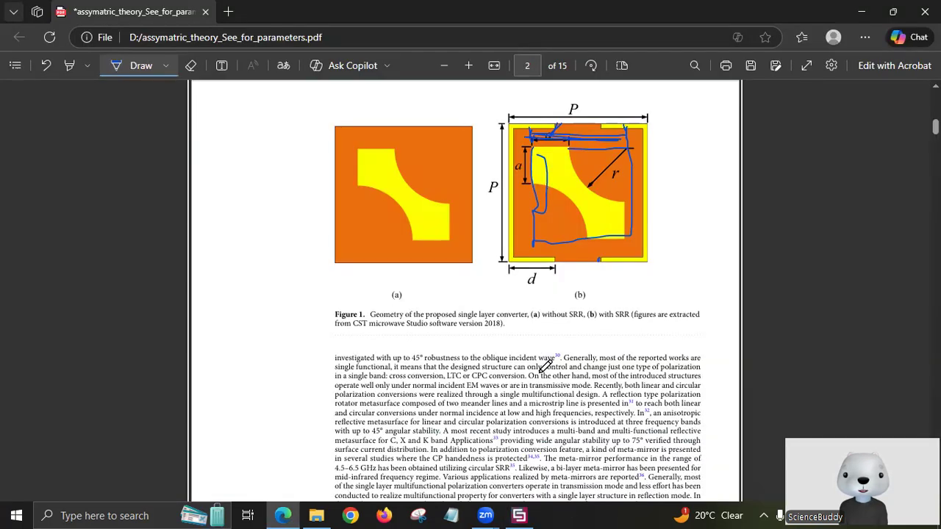
pyautogui.scroll(-7, 559, 362)
pyautogui.scroll(-5, 692, 238)
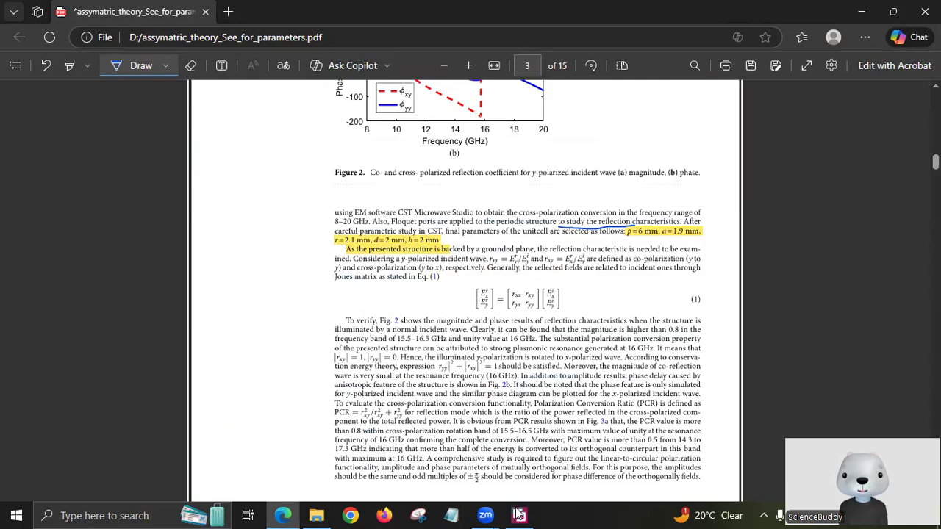
pyautogui.hotkey('alt', 'Tab')
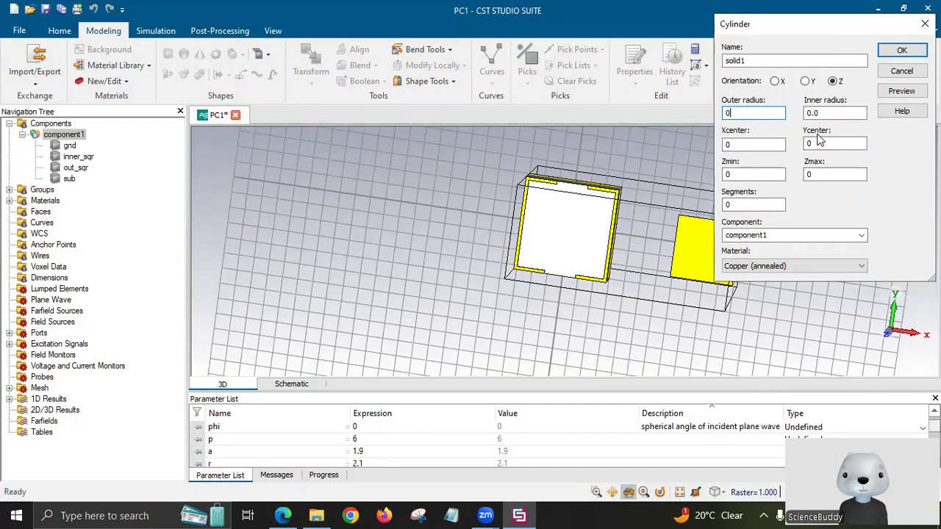
# Give cylinder solid1 outer radius r, centred at X 11, Y 2.
pyautogui.press('BackSpace')
pyautogui.write('r')
pyautogui.click(773, 145)
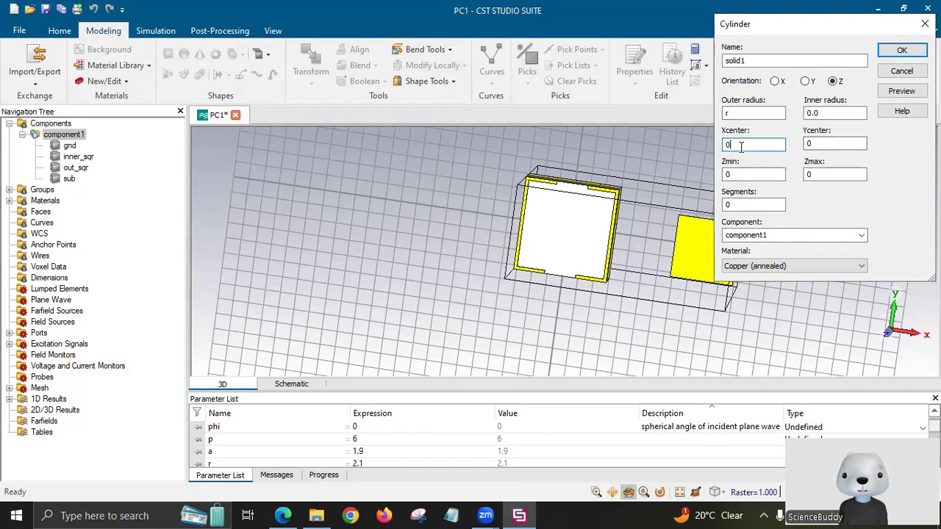
pyautogui.moveTo(801, 29); pyautogui.dragTo(341, 69)
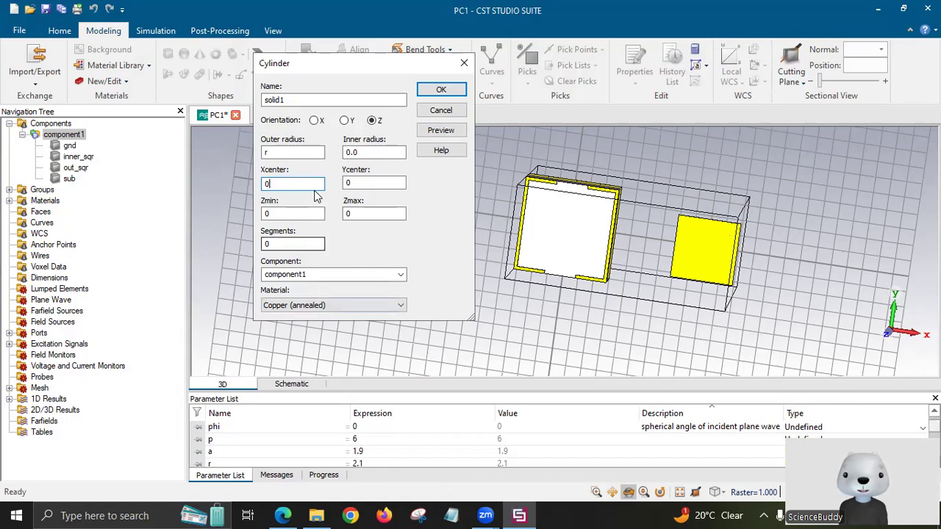
pyautogui.press('BackSpace')
pyautogui.write('11')
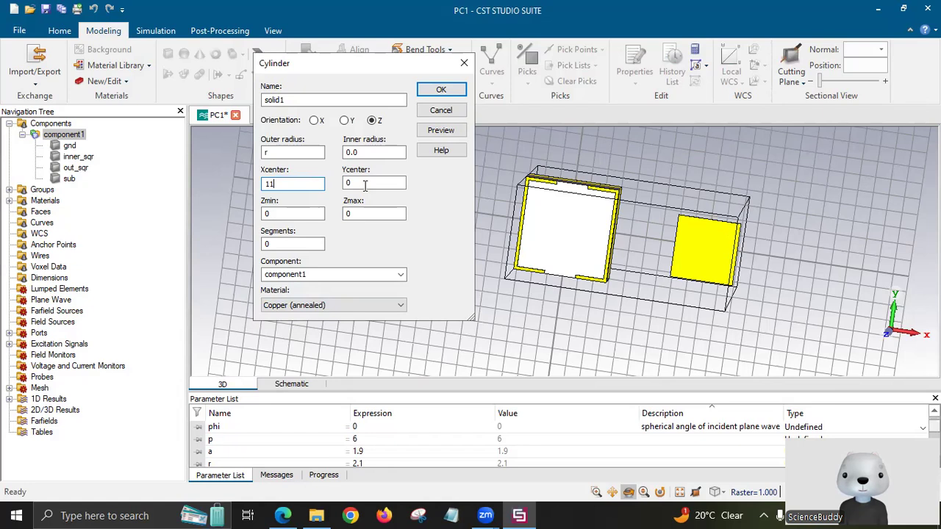
pyautogui.press('Tab')
pyautogui.click(373, 183)
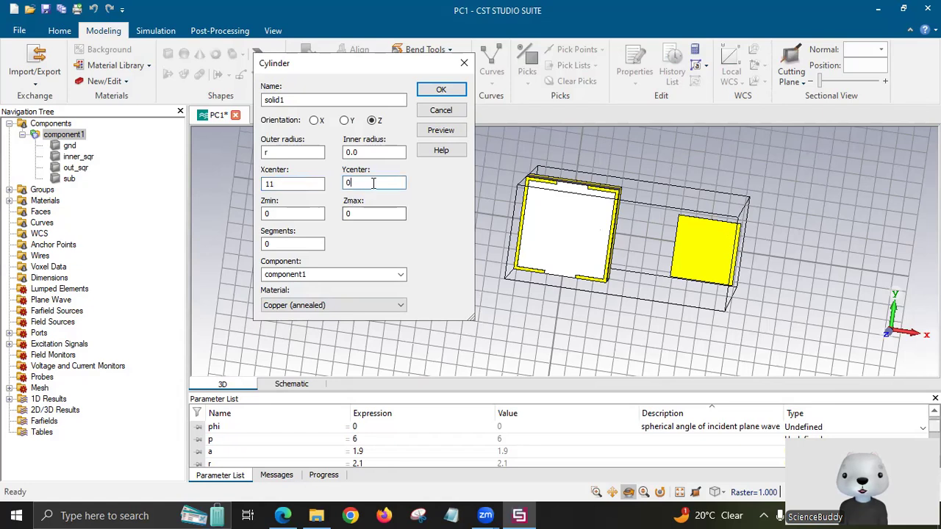
pyautogui.press('BackSpace')
pyautogui.write('2')
# Span the cylinder from t+h to t+h+t, make it Vacuum, and create it.
pyautogui.click(292, 214)
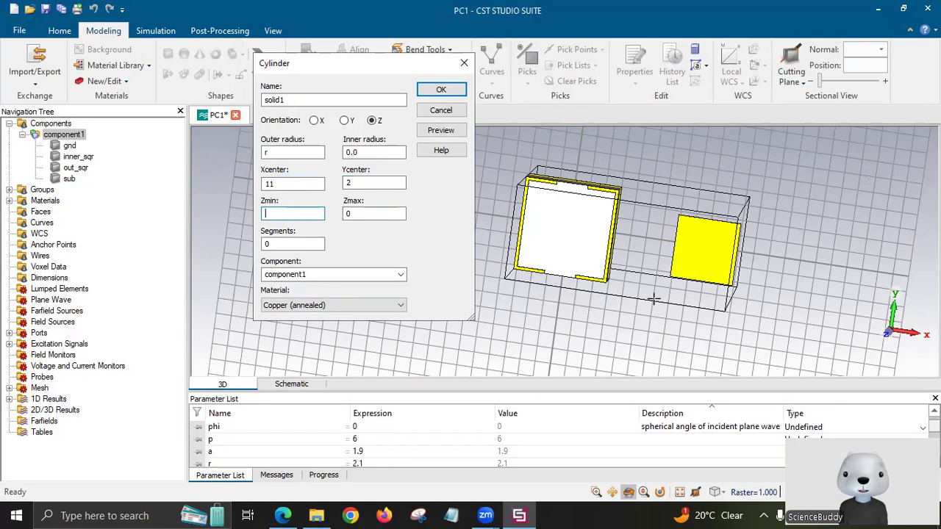
pyautogui.write('t+h')
pyautogui.click(398, 214)
pyautogui.press('BackSpace')
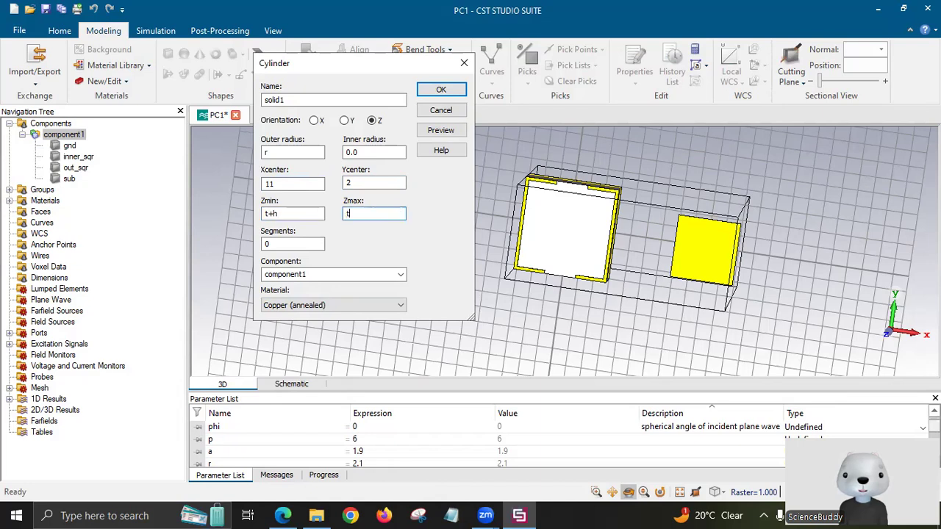
pyautogui.write('t+h+t')
pyautogui.click(332, 310)
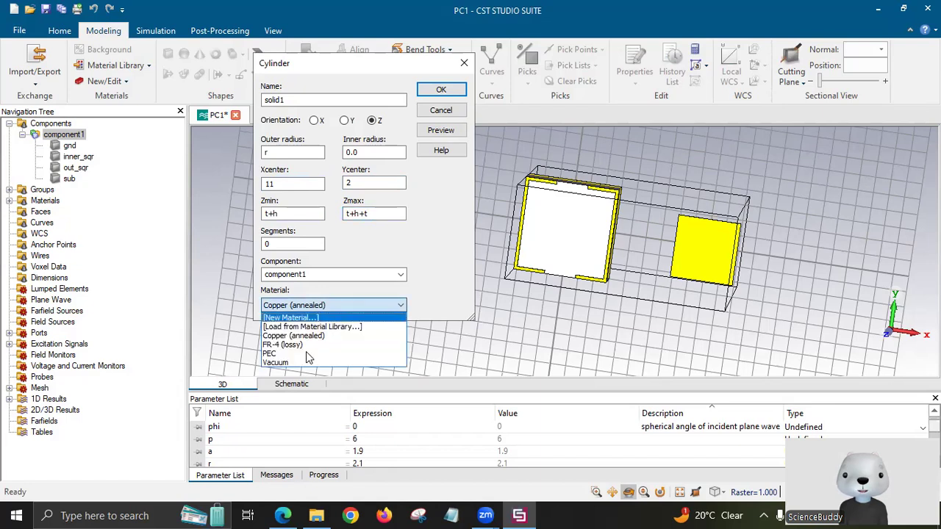
pyautogui.click(323, 362)
pyautogui.click(440, 133)
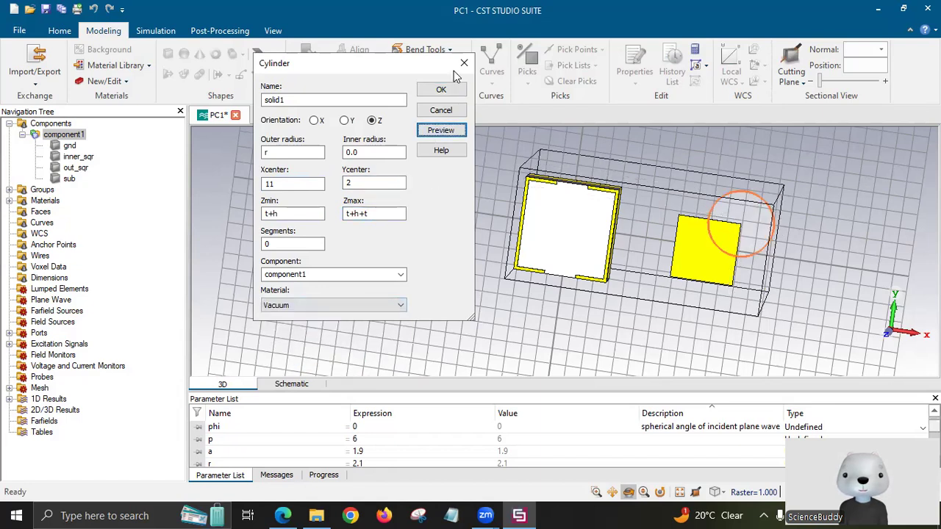
pyautogui.press('Return')
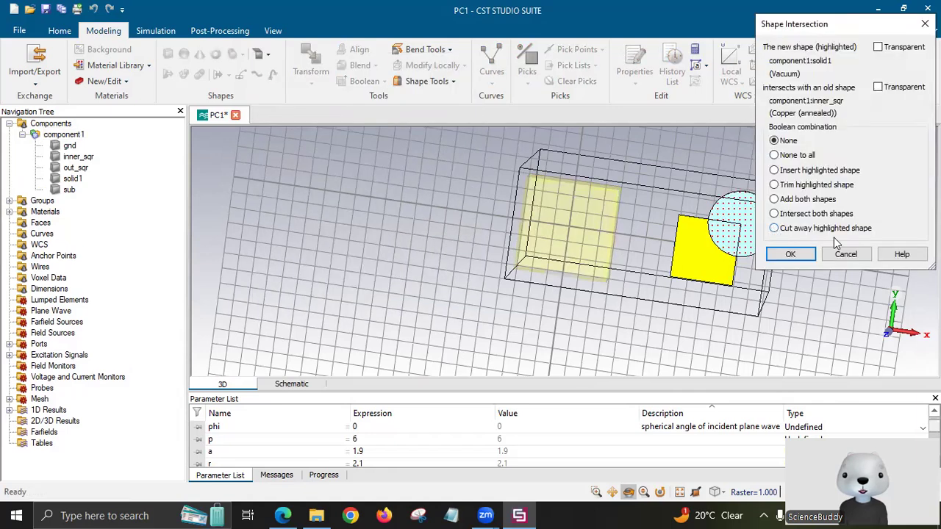
# Cut the cylinder away from inner_sqr, leaving a curved notch at the patch's upper-right corner.
pyautogui.click(835, 238)
pyautogui.click(808, 256)
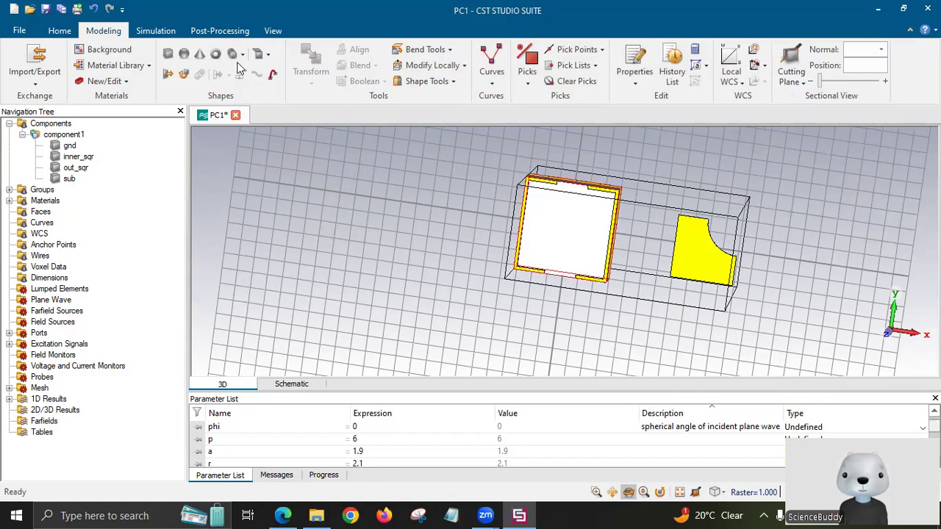
pyautogui.click(232, 55)
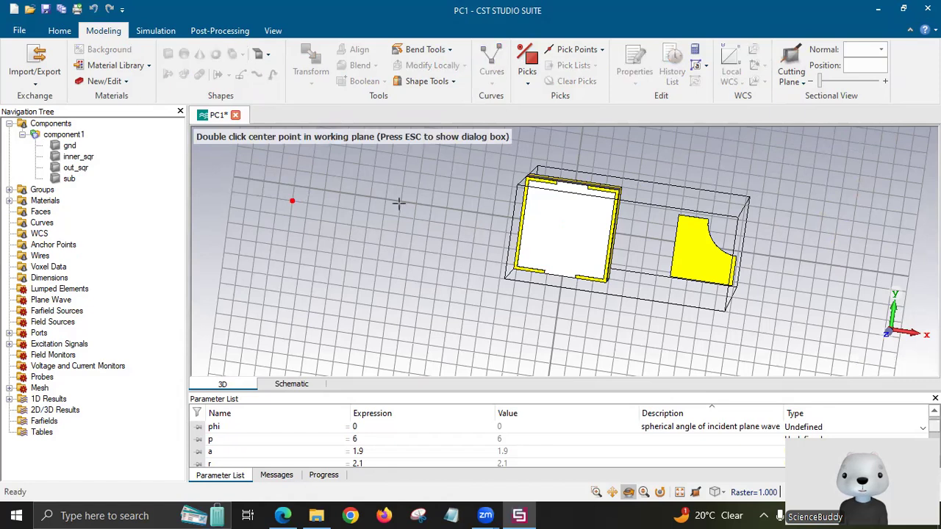
# Give the new cylinder outer radius r, centred at x 7, y -2.
pyautogui.press('Escape')
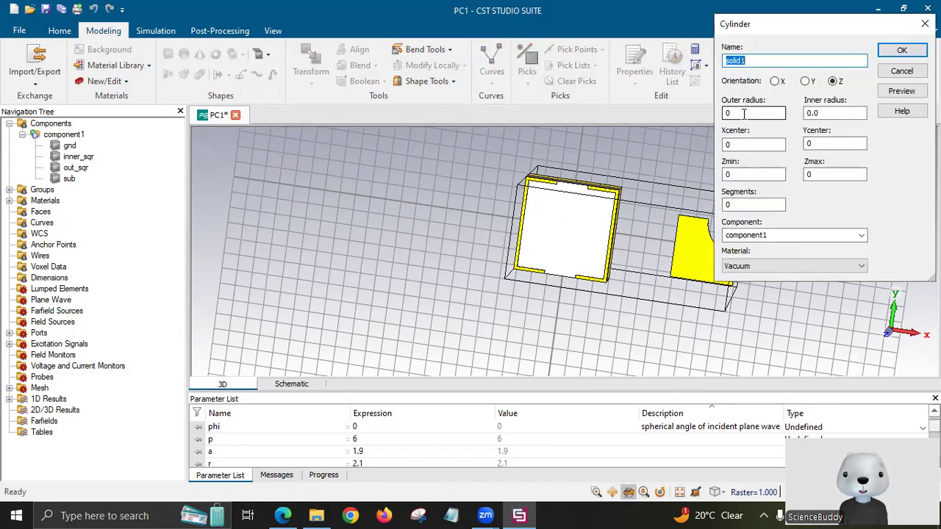
pyautogui.doubleClick(744, 114)
pyautogui.write('r')
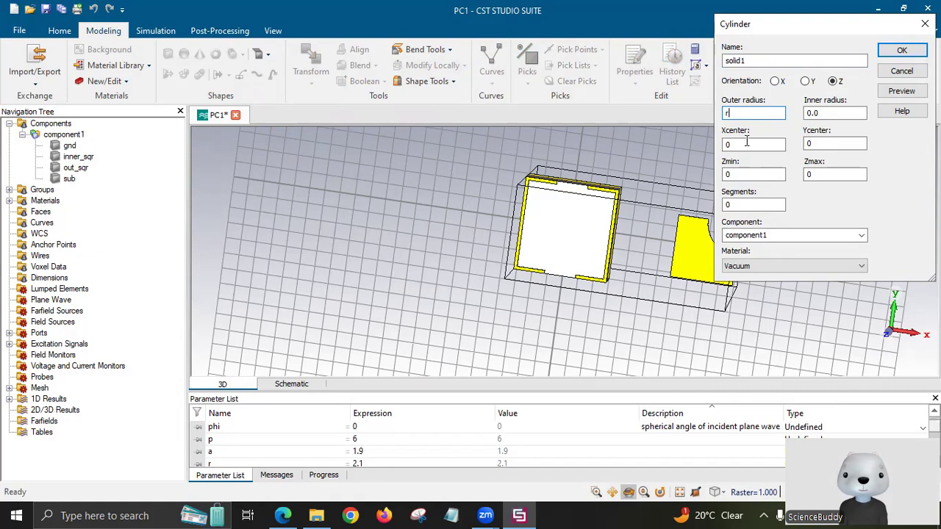
pyautogui.click(745, 142)
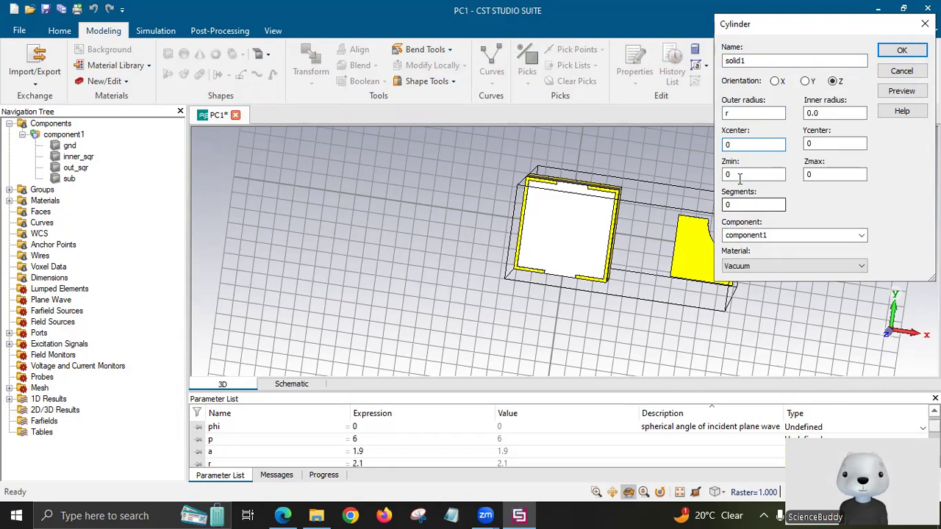
pyautogui.write('7')
pyautogui.click(821, 145)
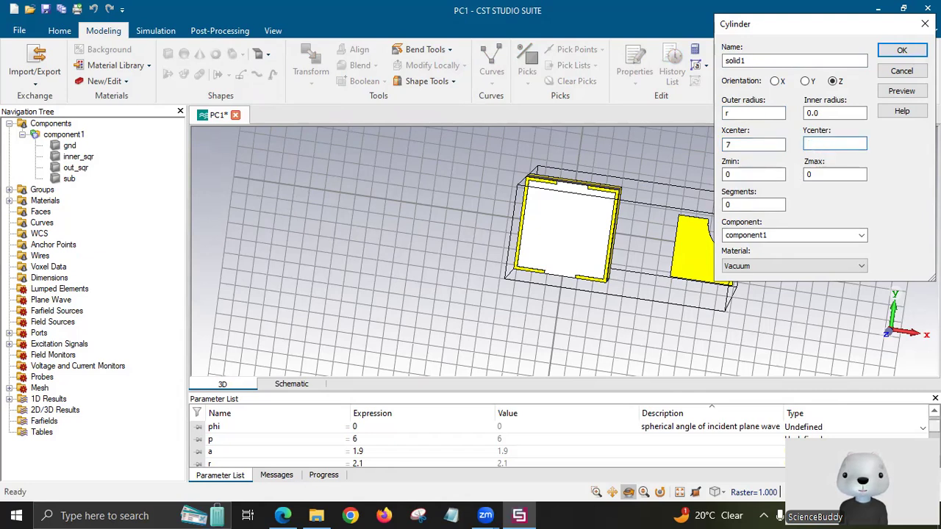
pyautogui.write('-2')
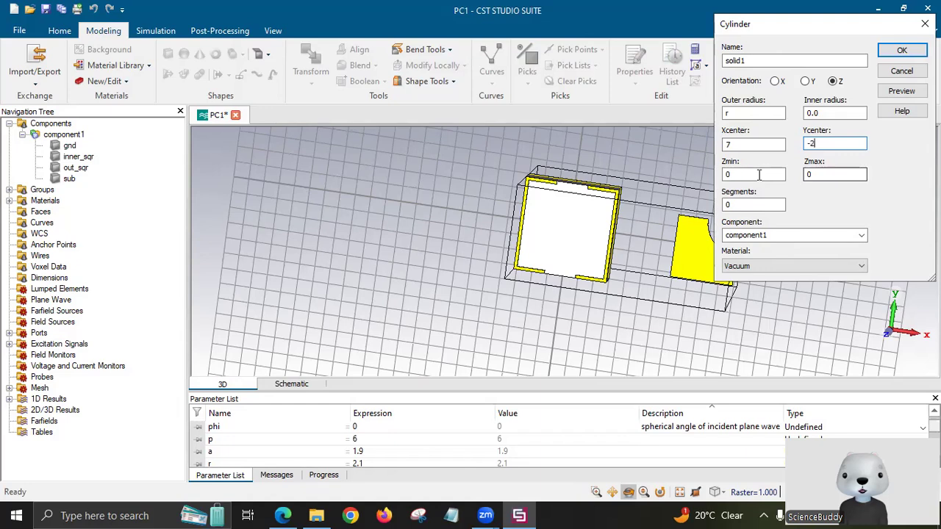
# Set the cylinder's z range from t+h, create it, and cut it away from inner_sqr.
pyautogui.click(759, 175)
pyautogui.press('BackSpace')
pyautogui.write('t+h')
pyautogui.click(825, 174)
pyautogui.press('BackSpace')
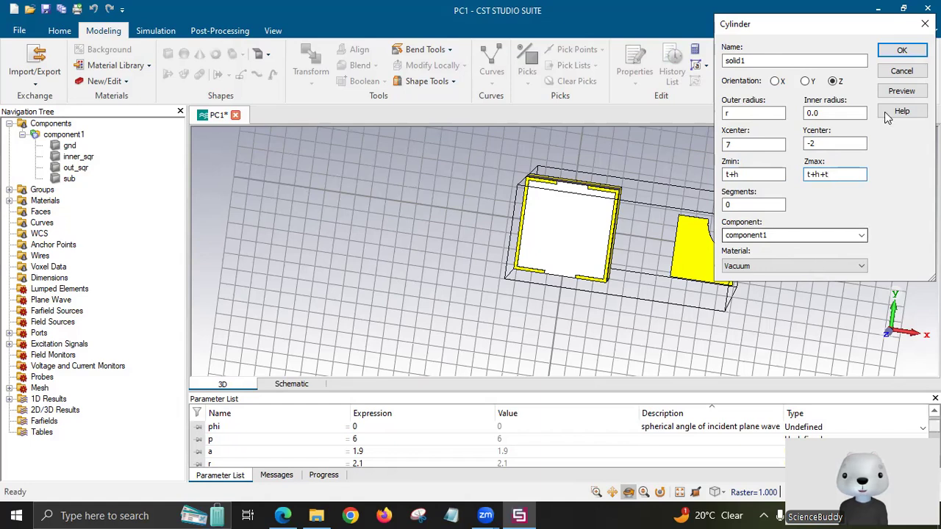
pyautogui.click(901, 91)
pyautogui.click(669, 278)
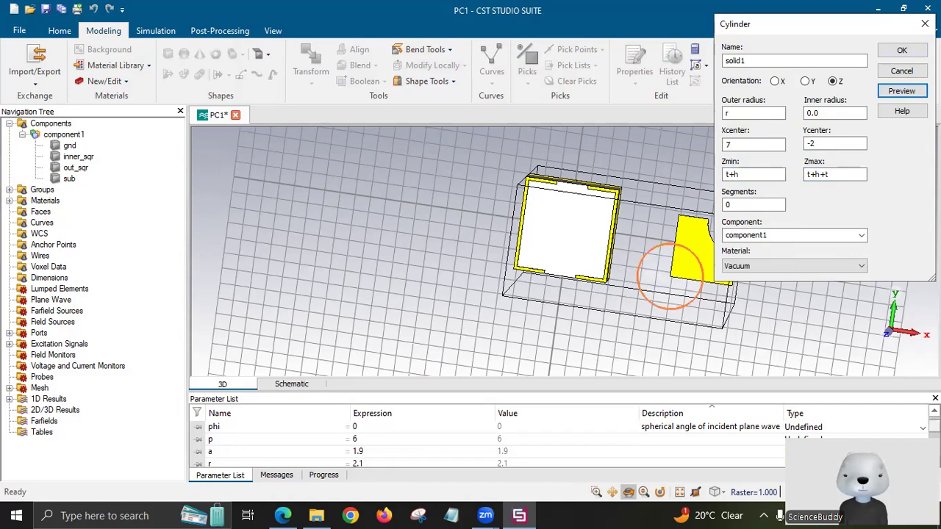
pyautogui.click(904, 51)
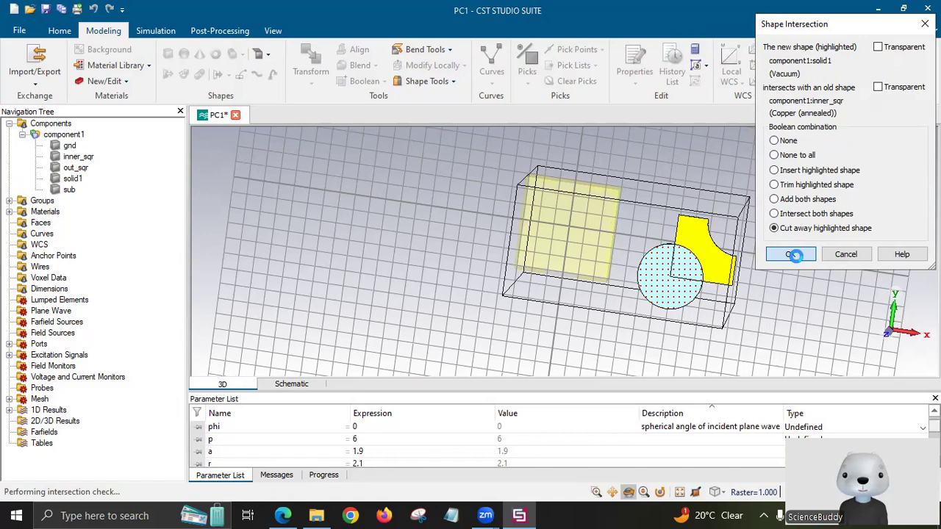
pyautogui.click(791, 255)
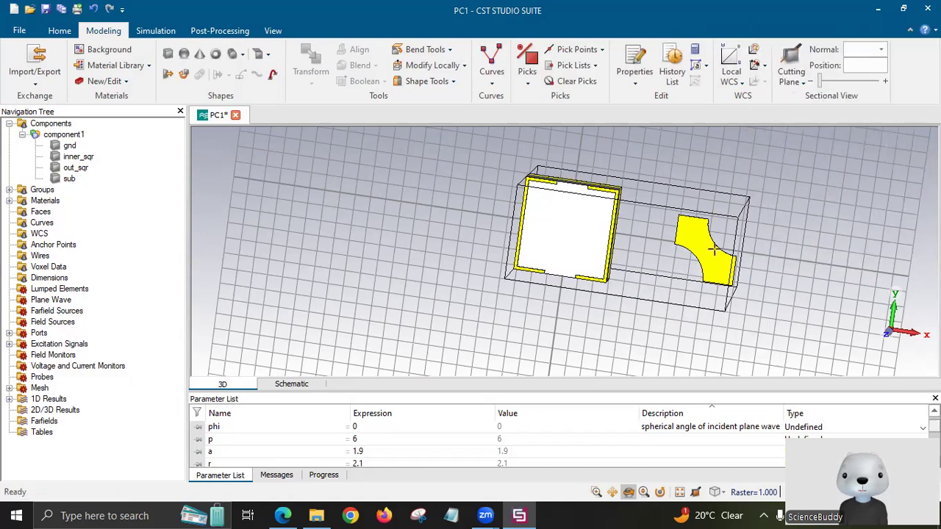
# Translate the notched inner_sqr patch by -9 in x so it centres inside the ring.
pyautogui.click(85, 157)
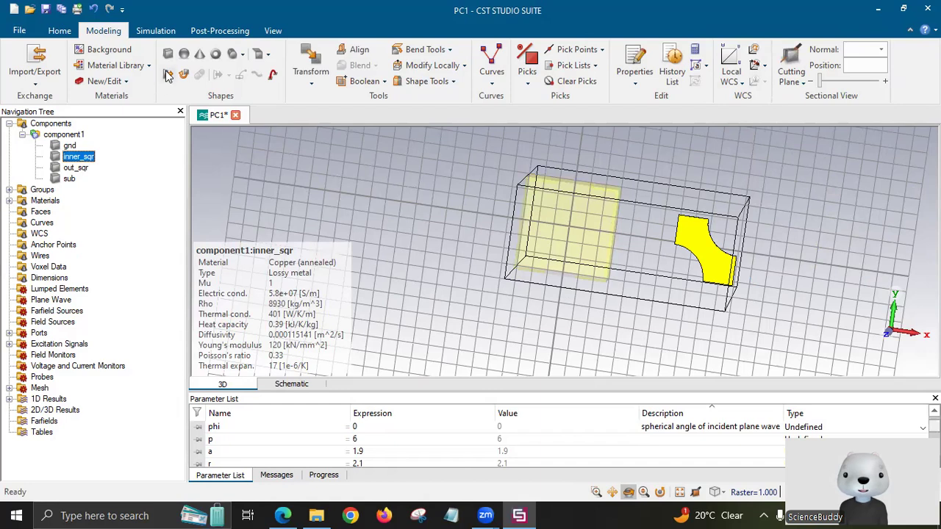
pyautogui.click(313, 74)
pyautogui.click(329, 112)
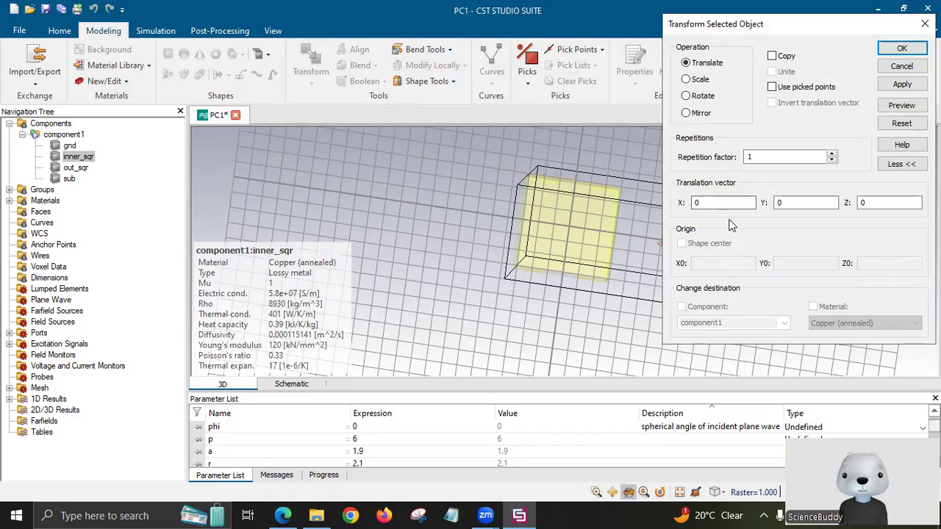
pyautogui.press('BackSpace')
pyautogui.write('-9')
pyautogui.click(902, 85)
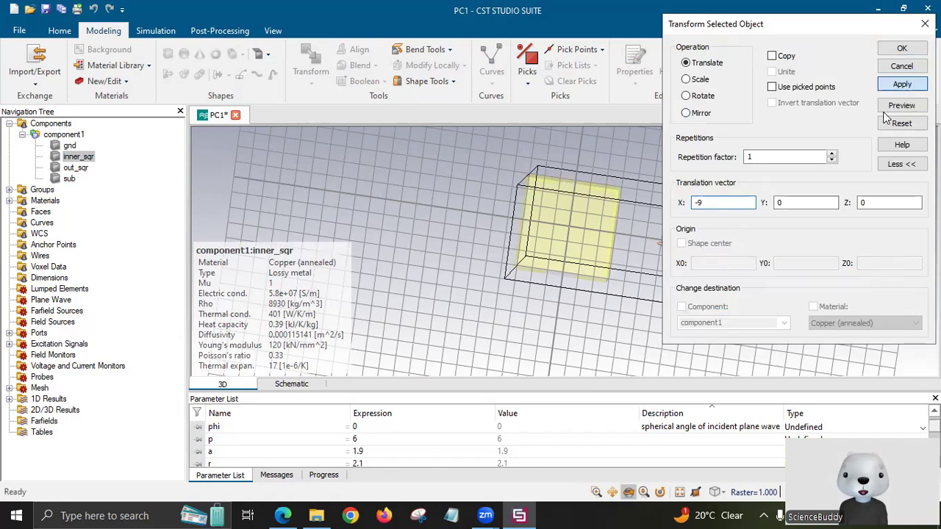
pyautogui.click(889, 86)
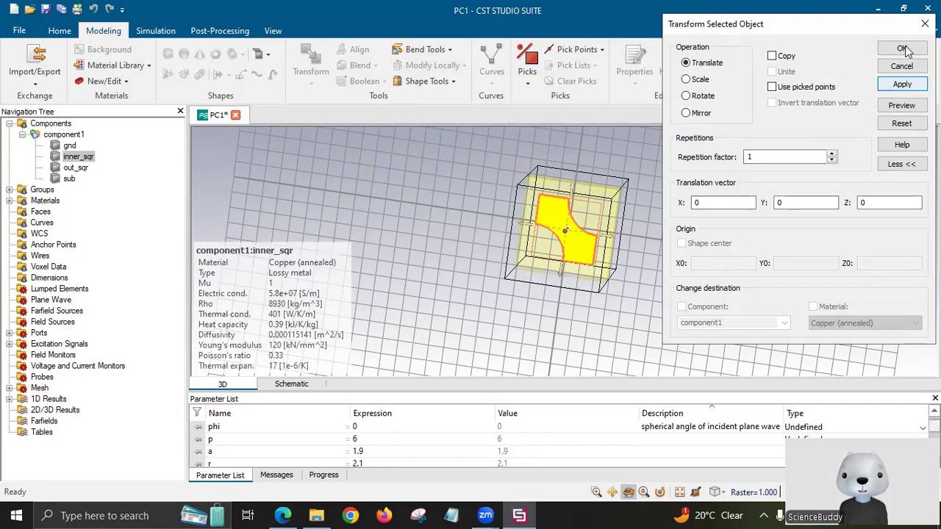
pyautogui.click(75, 135)
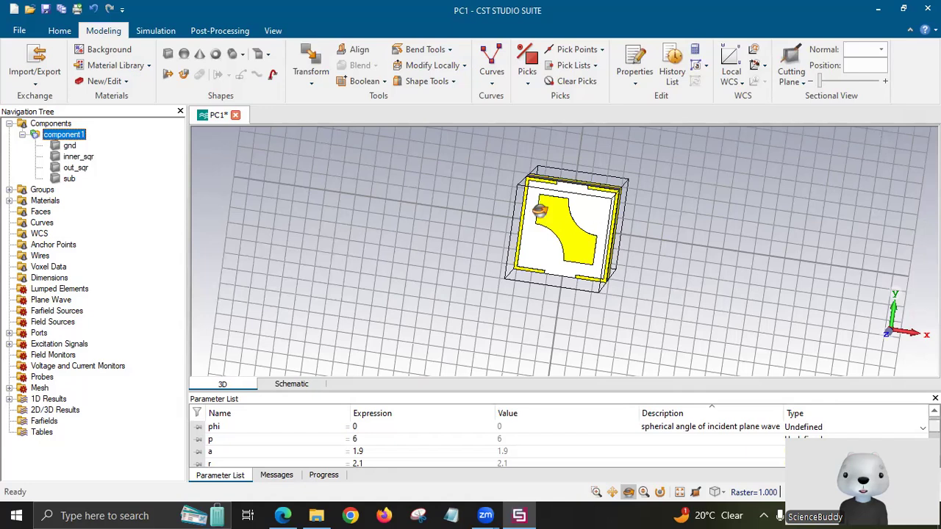
# Orbit the unit cell edge-on and front-on to inspect the notched patch inside the slotted ring.
pyautogui.moveTo(379, 227); pyautogui.dragTo(657, 228)
pyautogui.moveTo(716, 272); pyautogui.dragTo(716, 272)
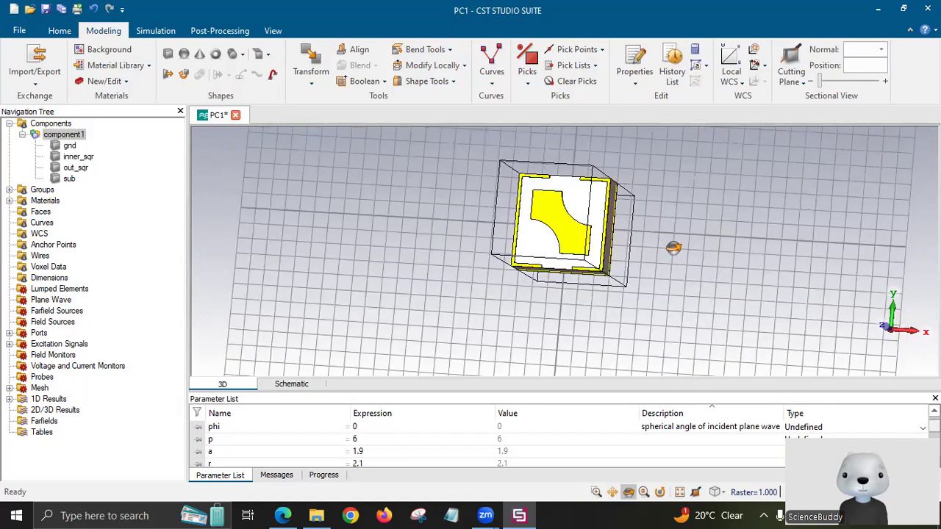
pyautogui.moveTo(333, 229); pyautogui.dragTo(575, 287)
pyautogui.moveTo(464, 298); pyautogui.dragTo(598, 236)
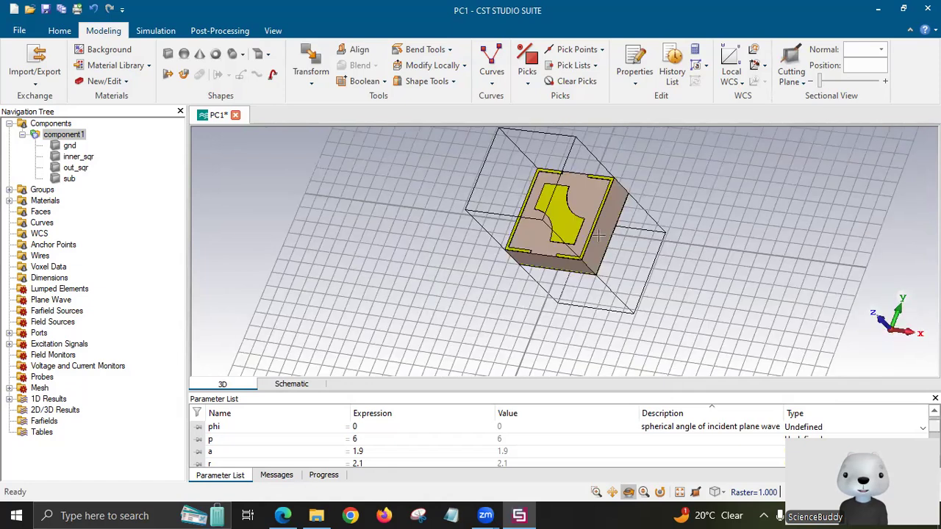
pyautogui.moveTo(623, 195); pyautogui.dragTo(612, 174)
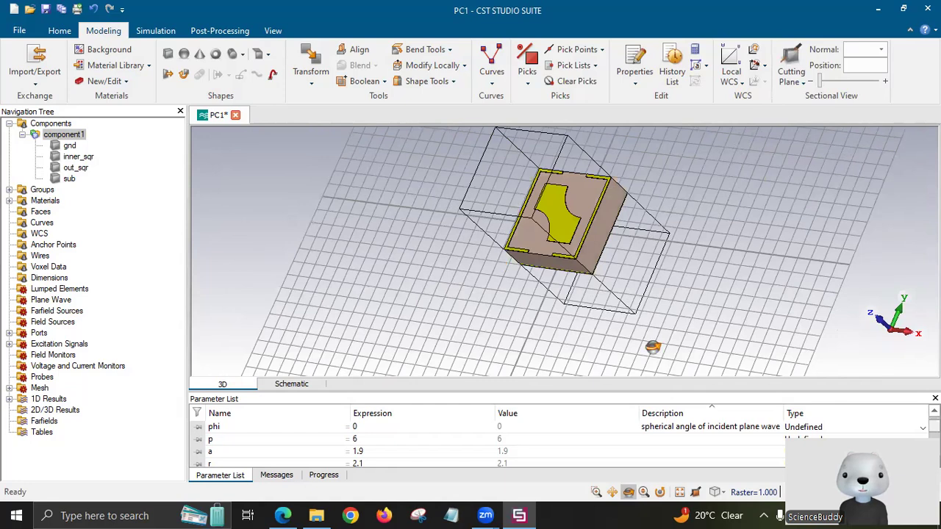
pyautogui.moveTo(658, 345); pyautogui.dragTo(577, 233)
pyautogui.moveTo(462, 247); pyautogui.dragTo(541, 308)
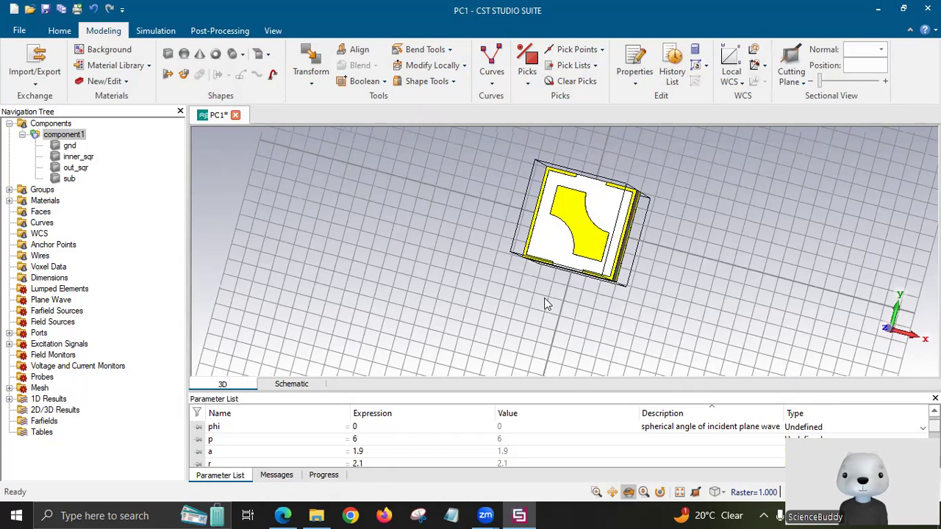
pyautogui.click(519, 509)
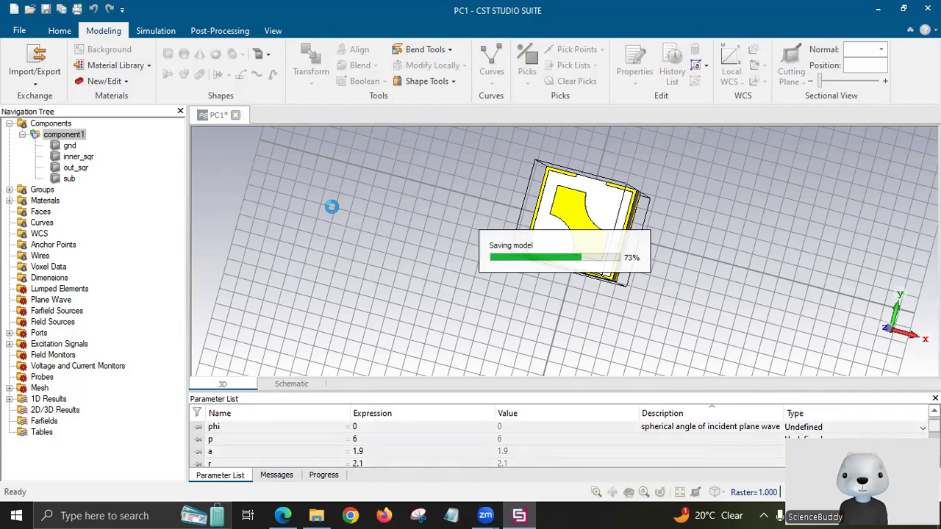
# Keep the 8–20 frequency range and set the Zmin boundary to electric (Et = 0).
pyautogui.click(158, 31)
pyautogui.click(41, 50)
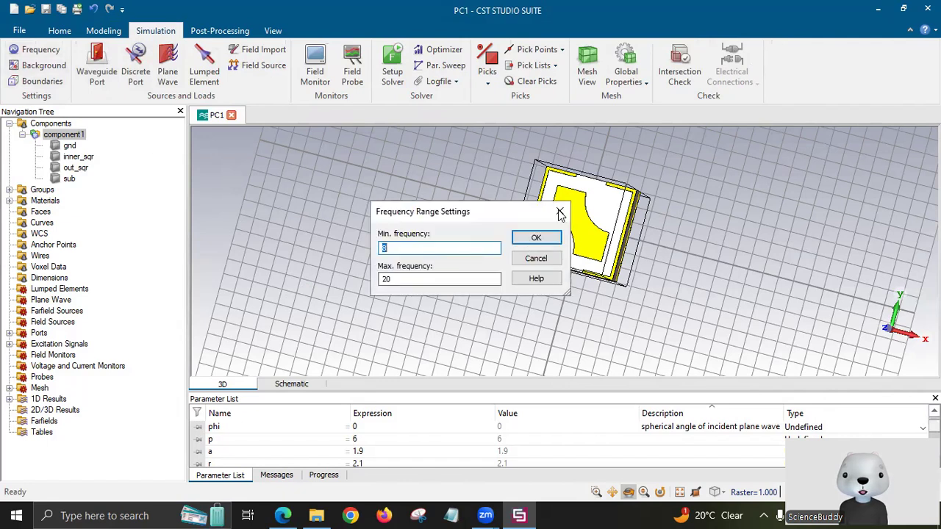
pyautogui.click(560, 213)
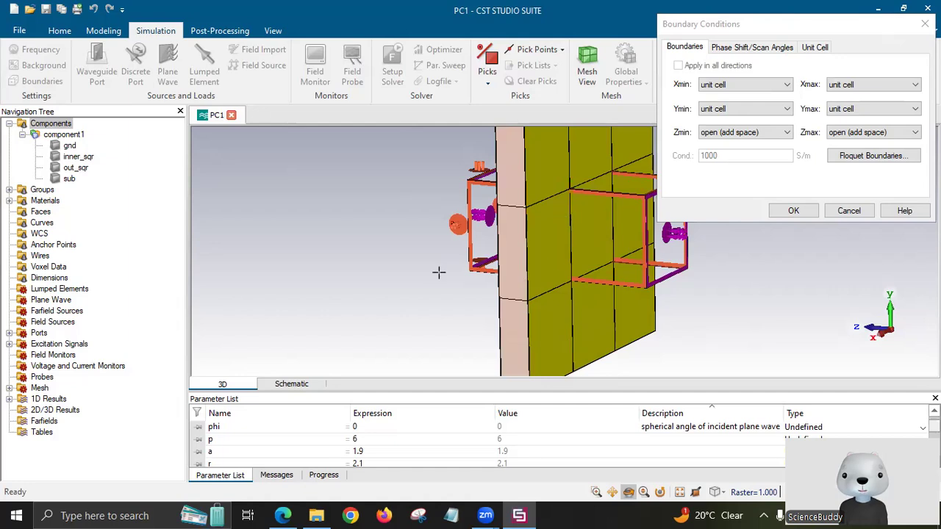
pyautogui.click(725, 135)
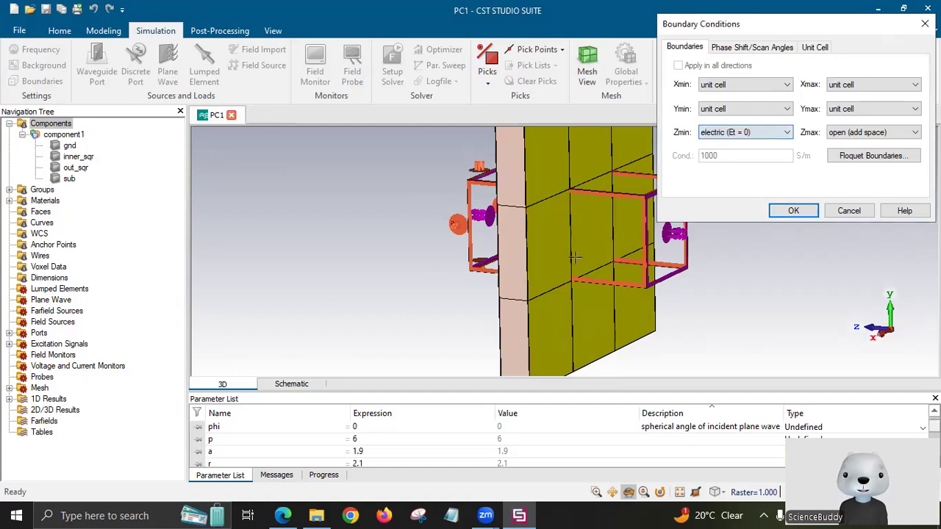
pyautogui.click(816, 214)
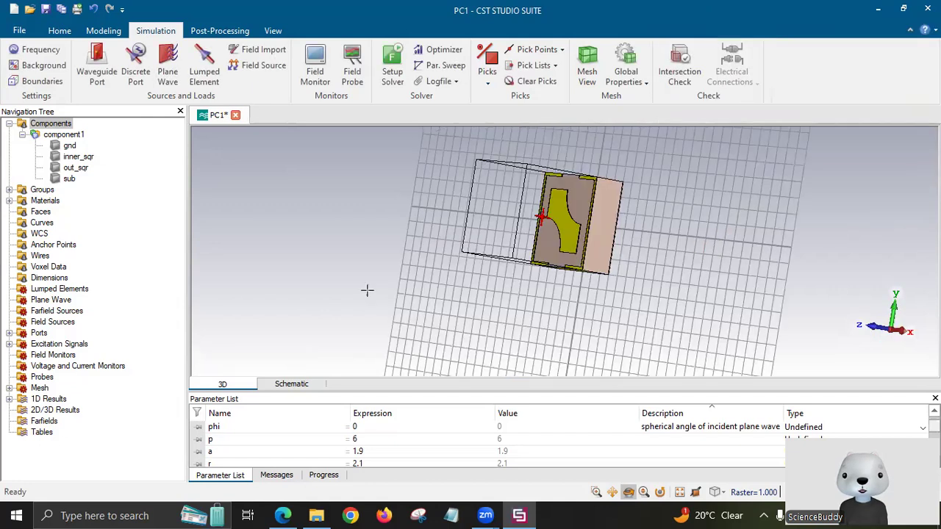
# Rotate the model for a final check and start the simulation.
pyautogui.moveTo(376, 231); pyautogui.dragTo(439, 294)
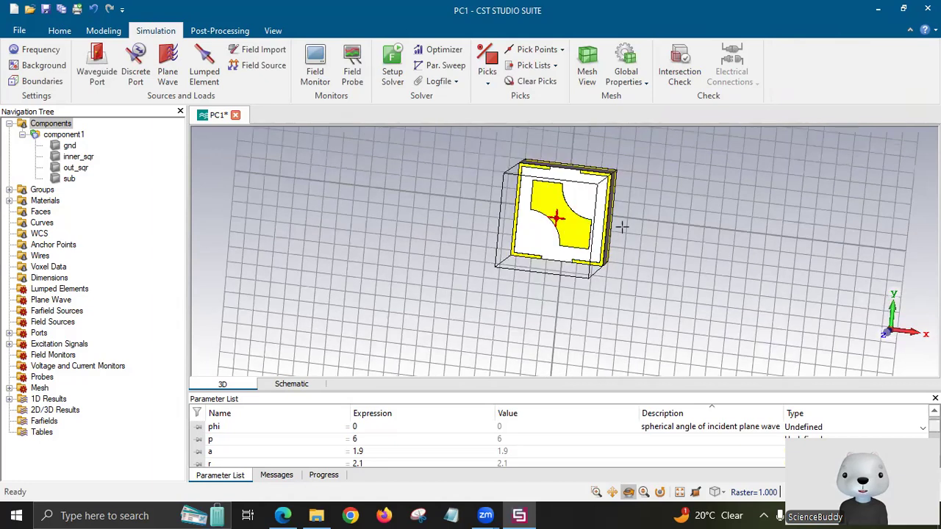
pyautogui.moveTo(667, 270); pyautogui.dragTo(633, 251)
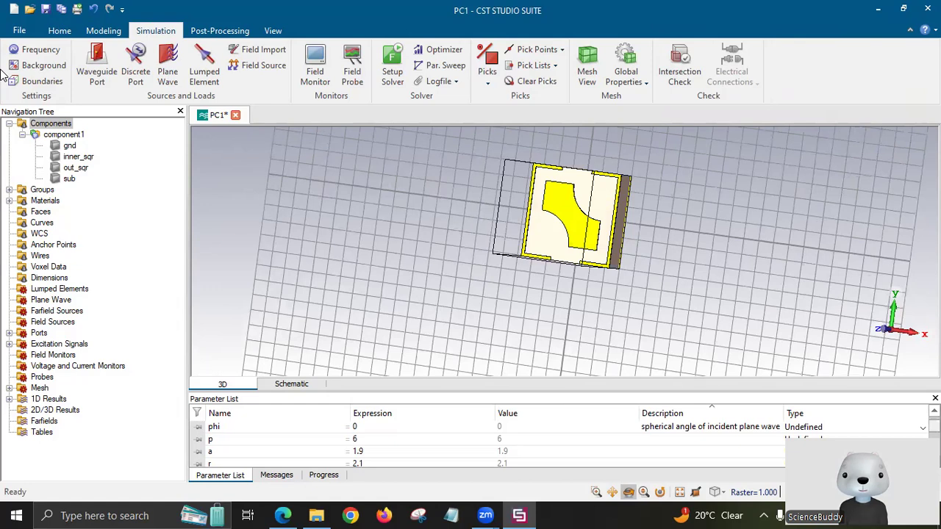
pyautogui.click(65, 31)
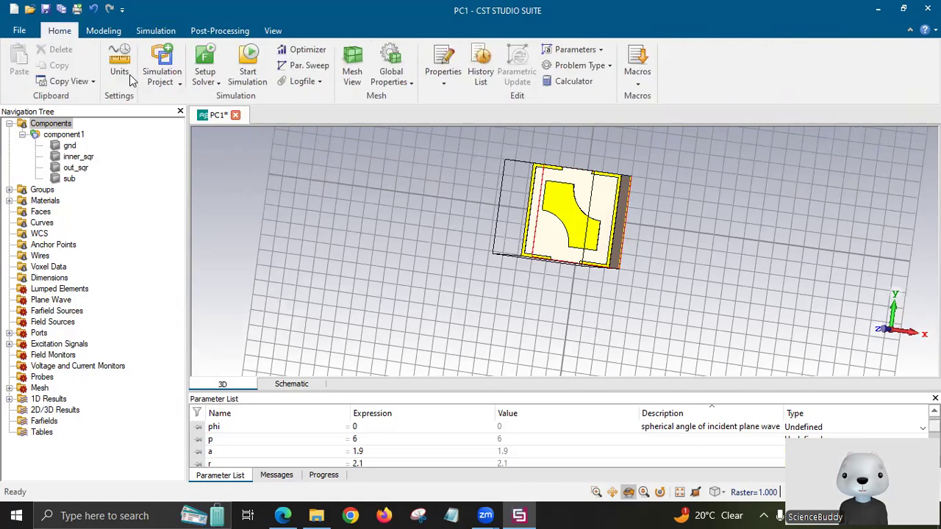
pyautogui.click(249, 66)
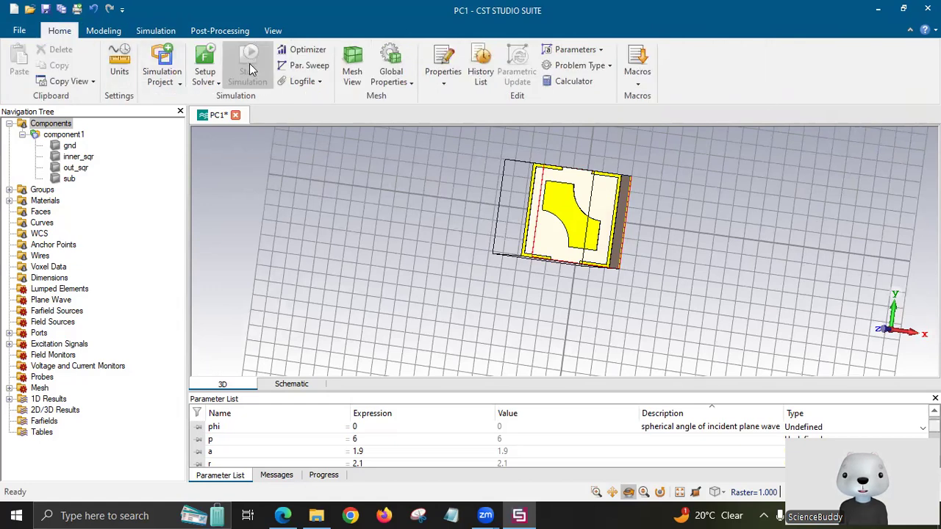
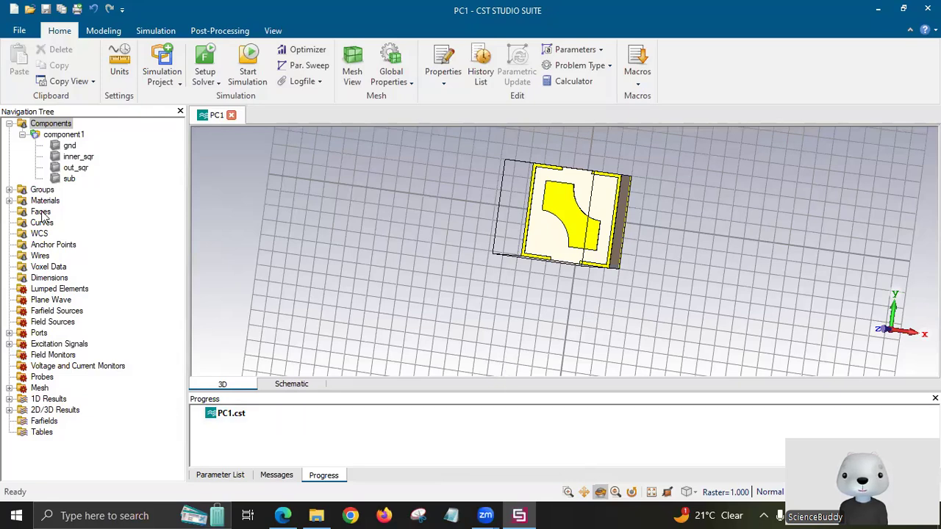
# Expand 1D Results and S-Parameters to list the four S-parameter results.
pyautogui.doubleClick(28, 402)
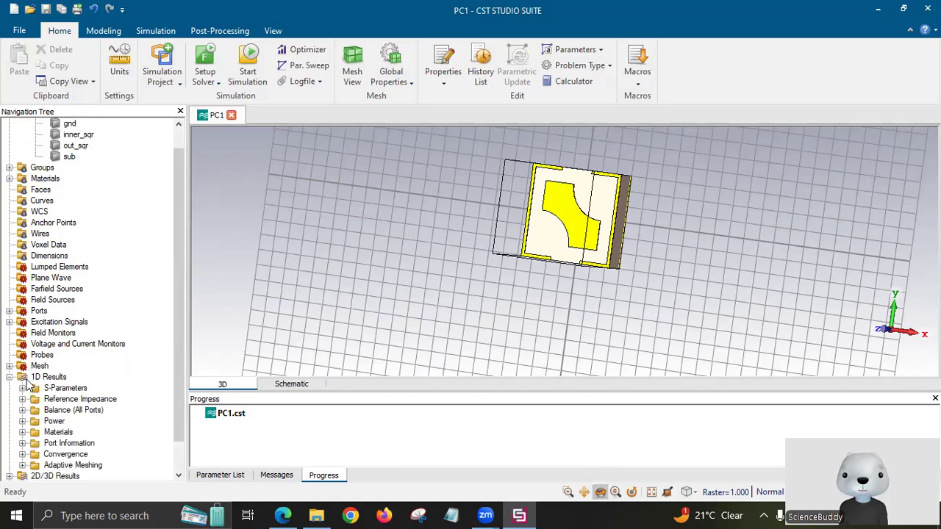
pyautogui.doubleClick(65, 390)
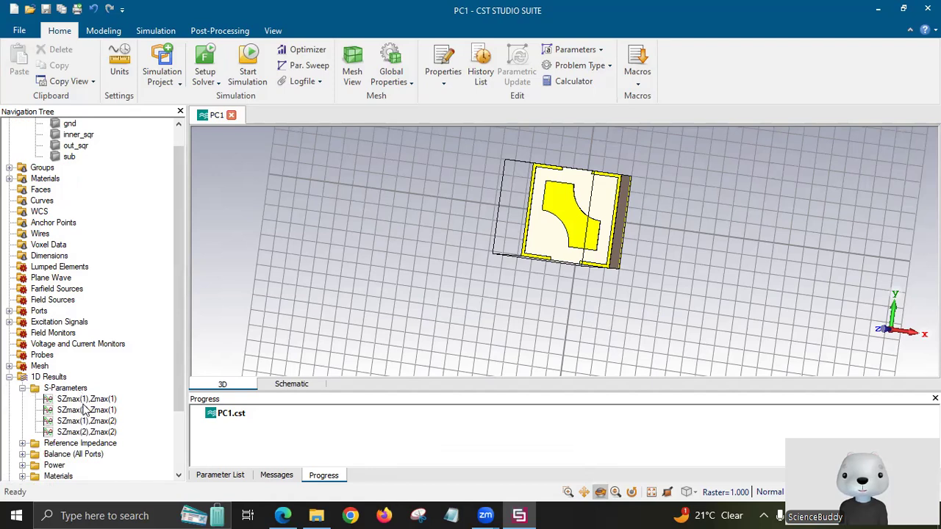
pyautogui.scroll(-1, 86, 393)
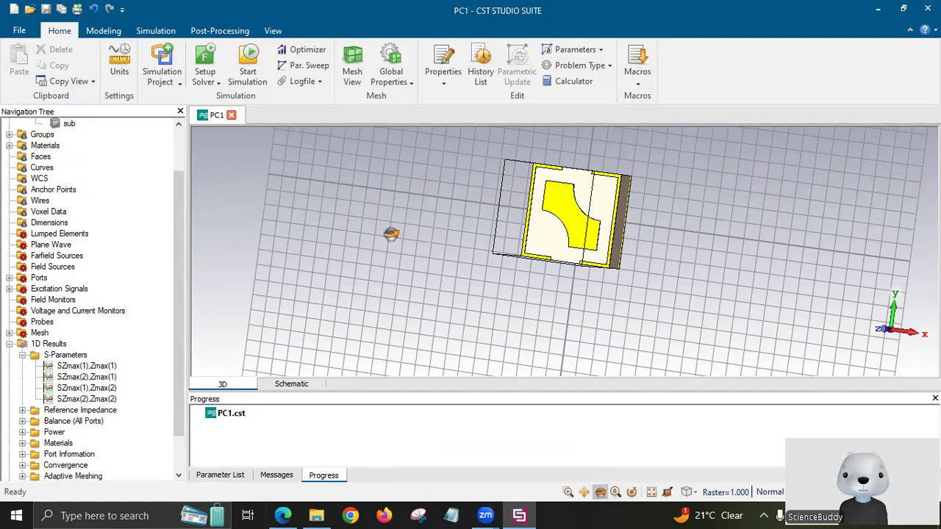
# Rotate the unit cell from a side view to face its patterned front.
pyautogui.moveTo(388, 231); pyautogui.dragTo(591, 235)
pyautogui.moveTo(441, 240); pyautogui.dragTo(691, 269)
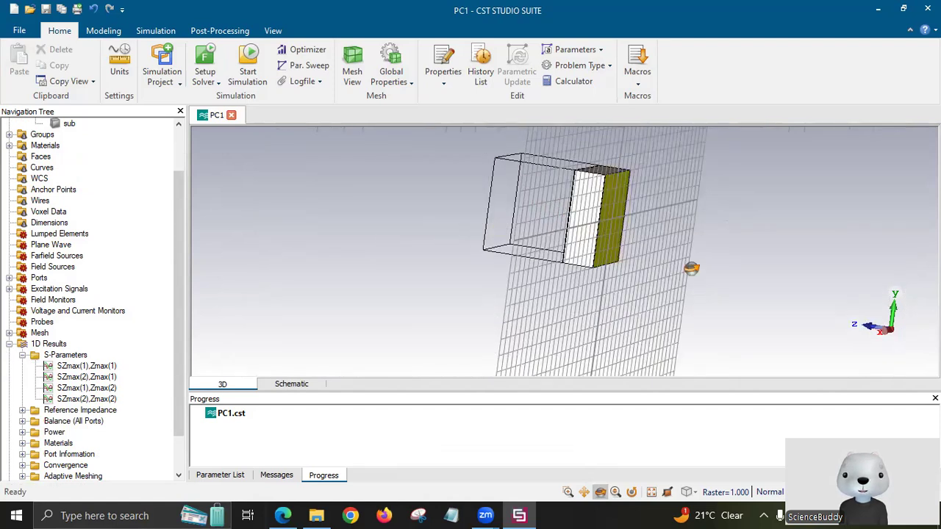
pyautogui.click(283, 514)
pyautogui.scroll(-4, 556, 375)
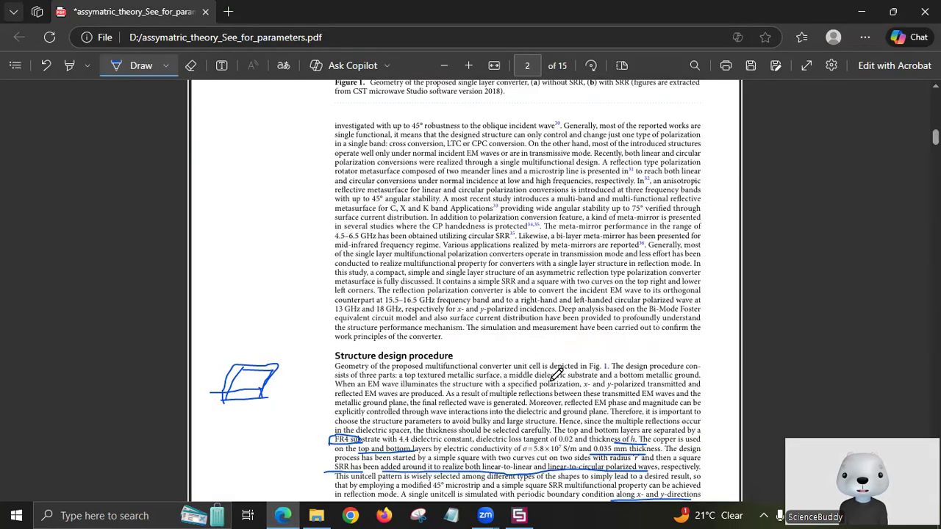
pyautogui.scroll(-5, 556, 374)
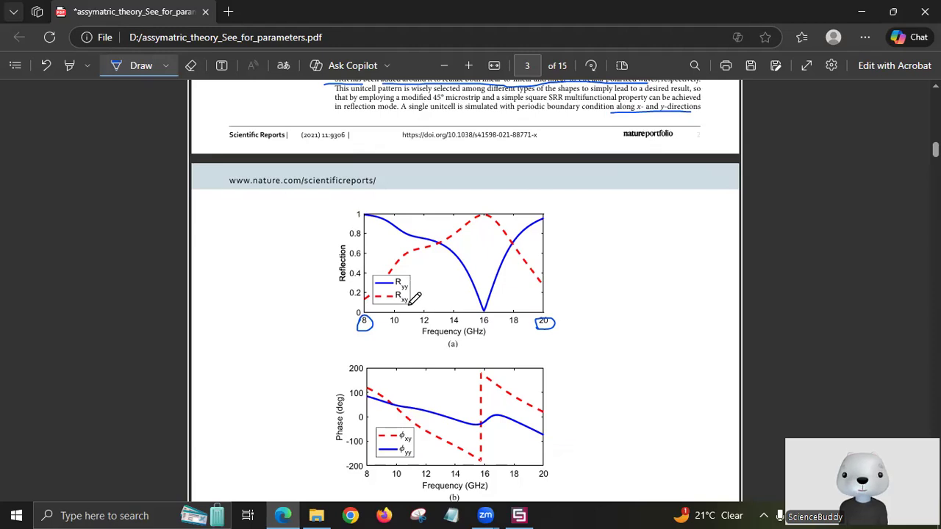
pyautogui.click(525, 509)
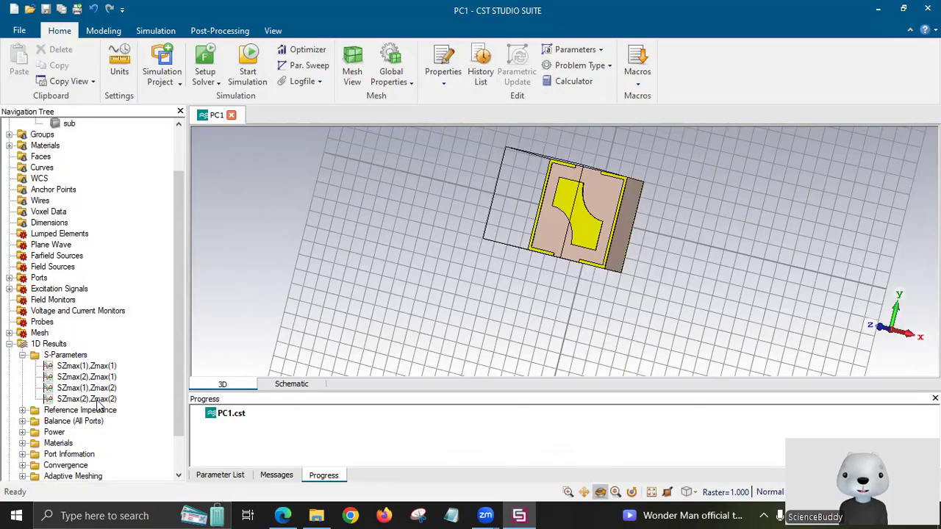
# Plot SZmax(2),Zmax(2) and SZmax(1),Zmax(2) together as linear magnitude.
pyautogui.click(100, 399)
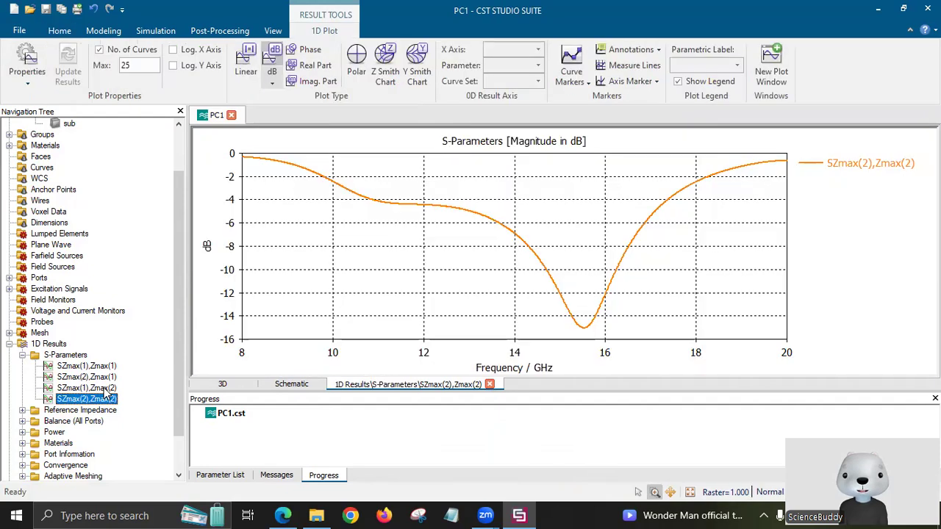
pyautogui.keyDown('ctrl'); pyautogui.click(104, 390); pyautogui.keyUp('ctrl')
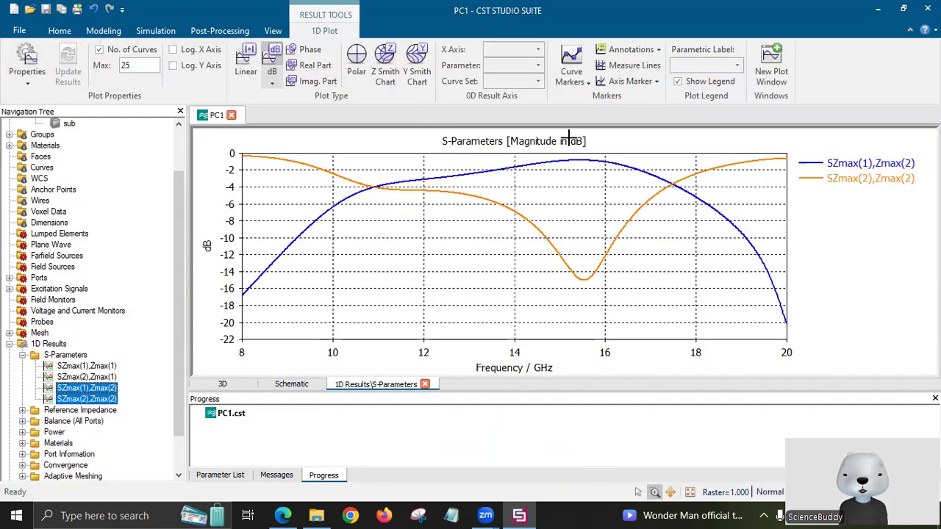
pyautogui.click(249, 59)
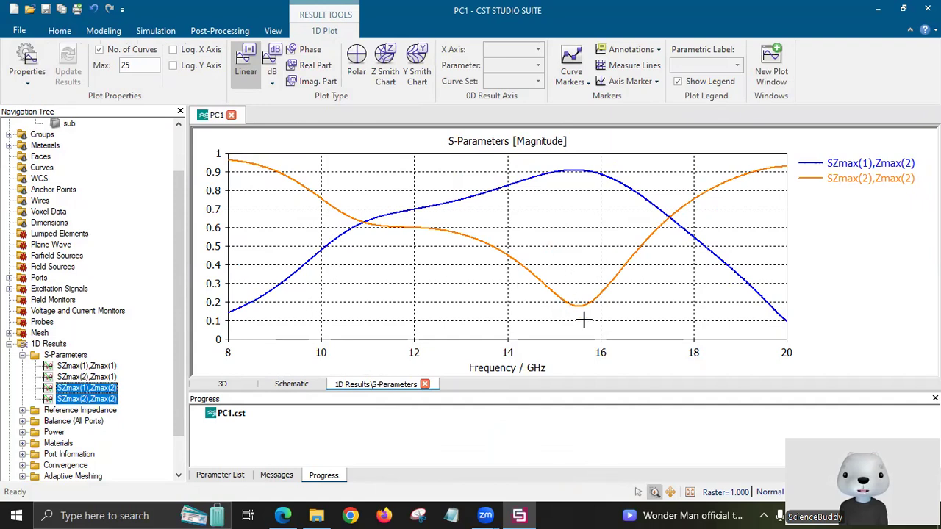
# Switch to the paper's 8–20 GHz reflection plot in Edge.
pyautogui.click(283, 515)
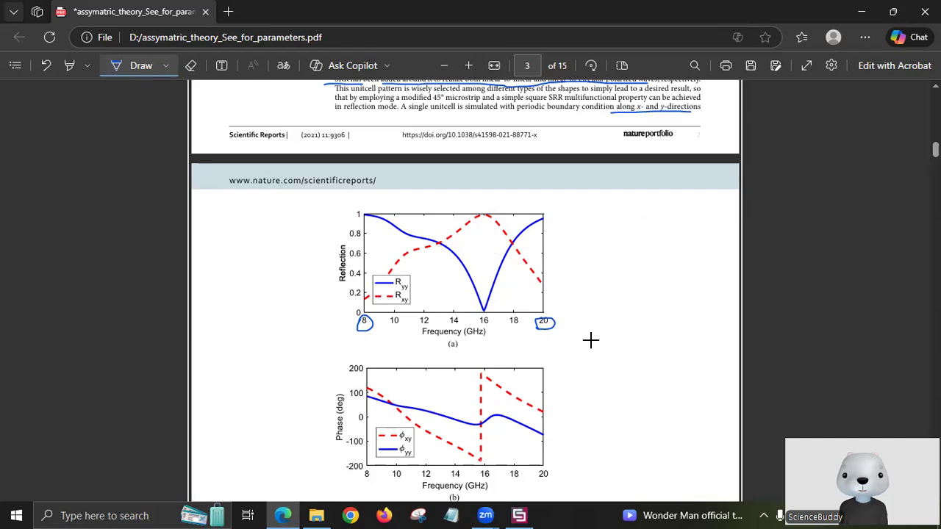
# Return to the CST linear-magnitude S-parameter plot with Alt+Tab.
pyautogui.hotkey('alt', 'Tab')
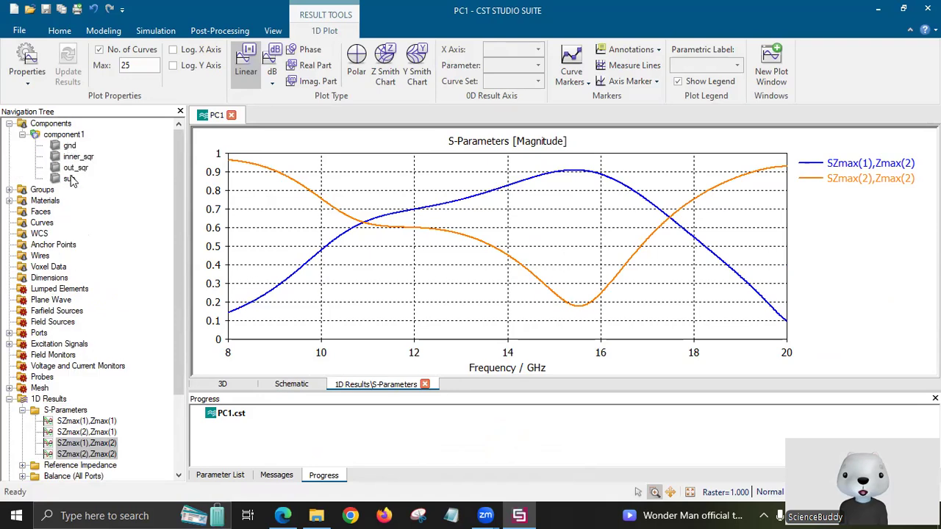
# Inspect the outer ring's gaps on the 3D unit cell, then reopen the SZmax(2),Zmax(2) plot.
pyautogui.click(74, 138)
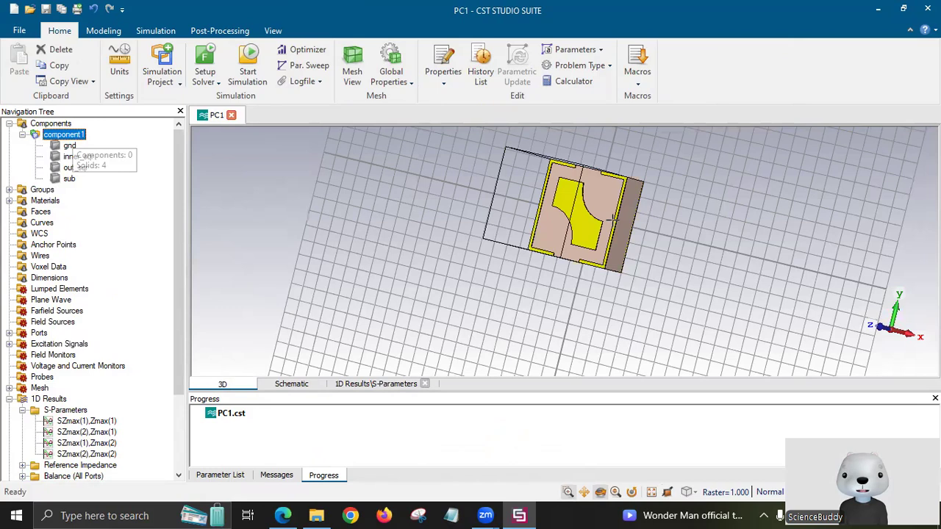
pyautogui.scroll(-4, 613, 218)
pyautogui.scroll(5, 583, 275)
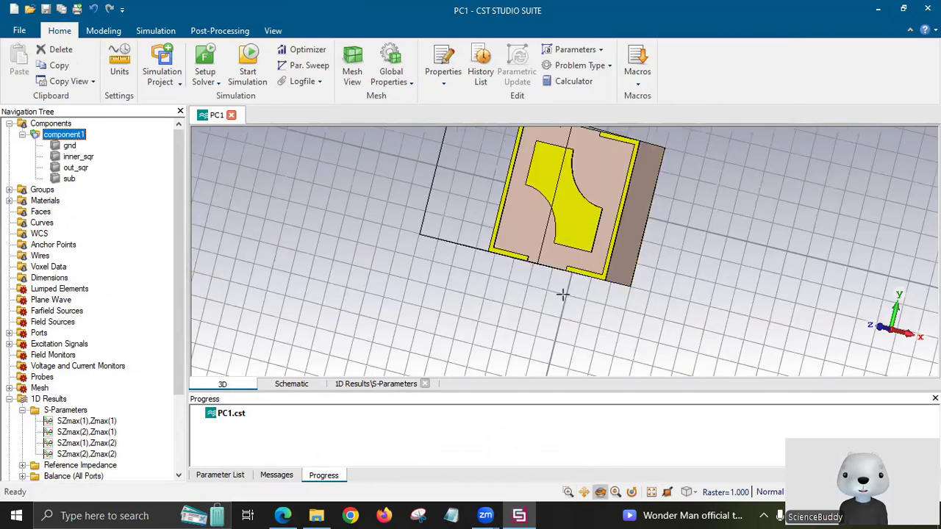
pyautogui.moveTo(563, 294); pyautogui.dragTo(554, 292)
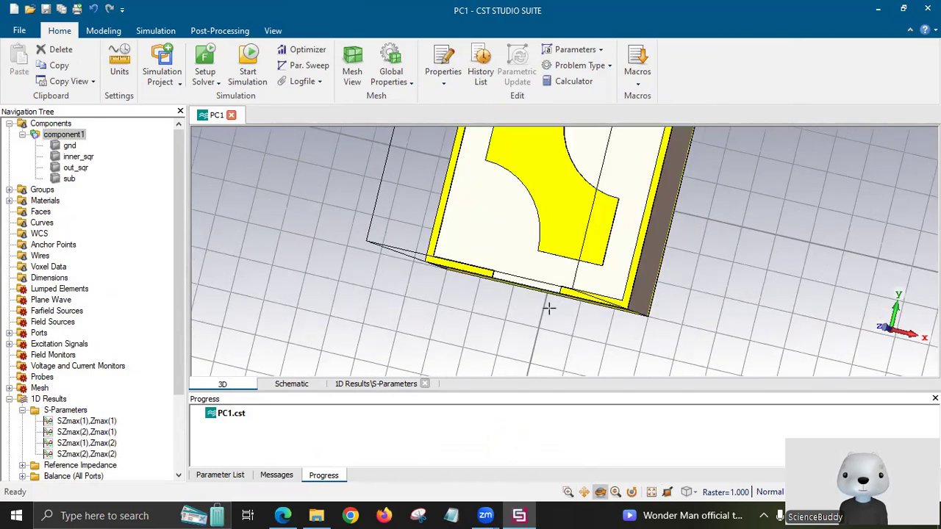
pyautogui.moveTo(563, 279); pyautogui.dragTo(560, 282)
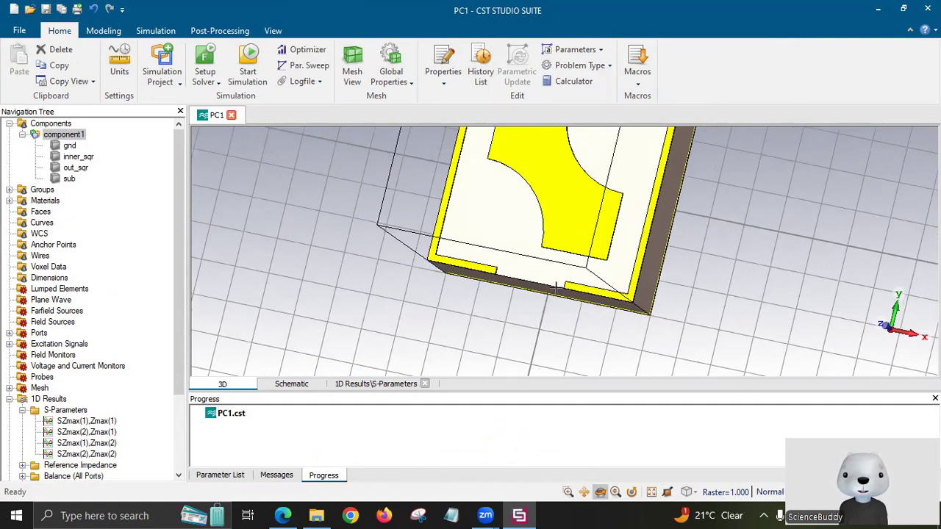
pyautogui.scroll(2, 564, 298)
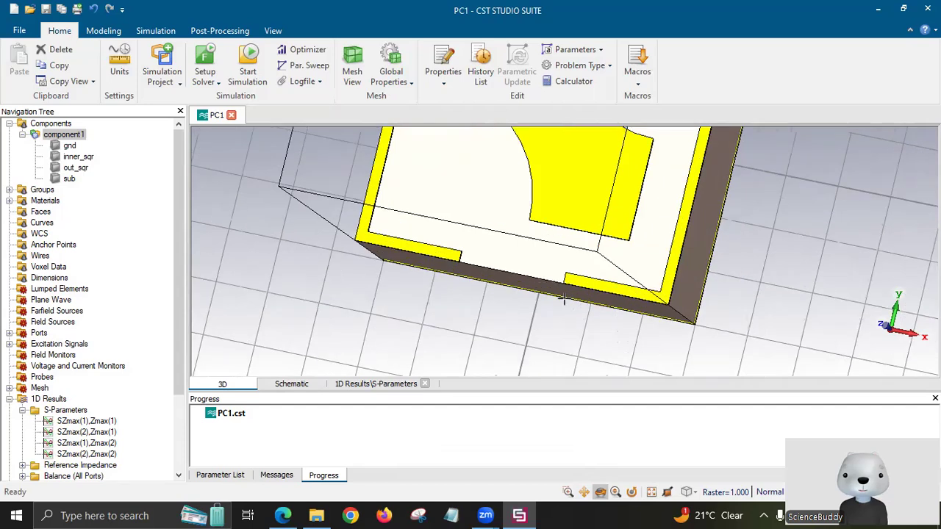
pyautogui.scroll(-5, 564, 298)
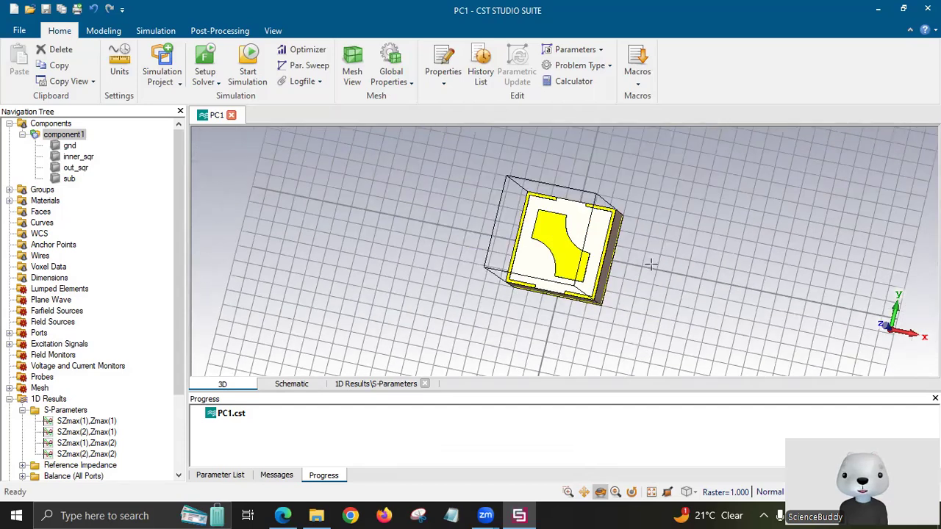
pyautogui.moveTo(651, 264); pyautogui.dragTo(657, 278)
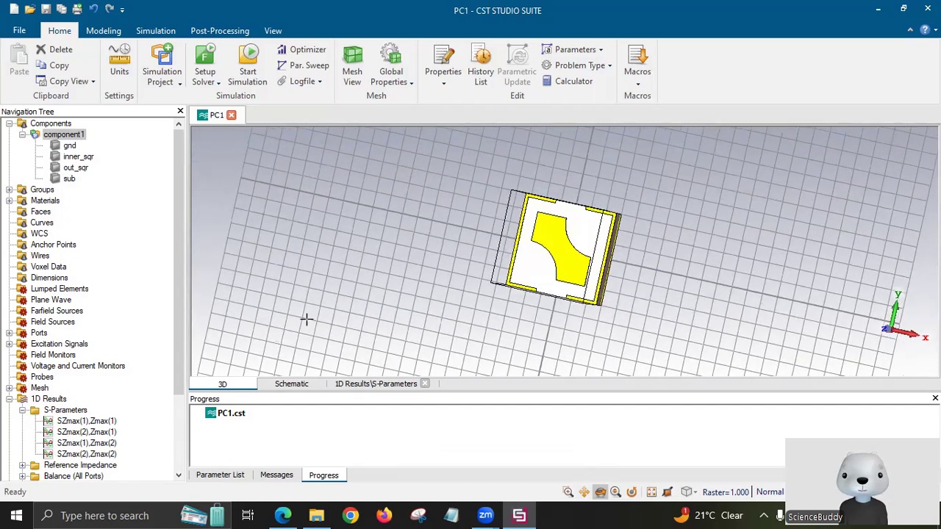
pyautogui.click(109, 455)
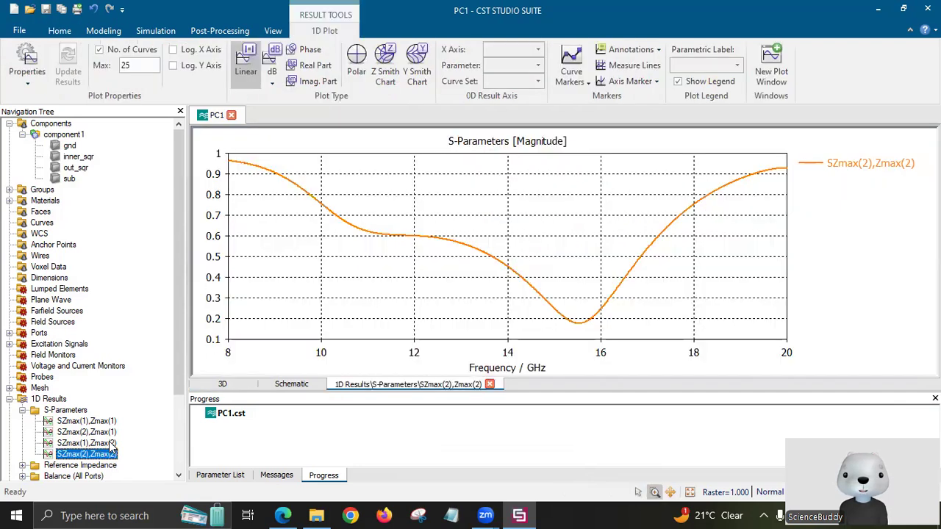
# Add SZmax(1),Zmax(2) to the plot, then view the paper's Figure 1 unit cell geometry.
pyautogui.keyDown('ctrl'); pyautogui.click(112, 443); pyautogui.keyUp('ctrl')
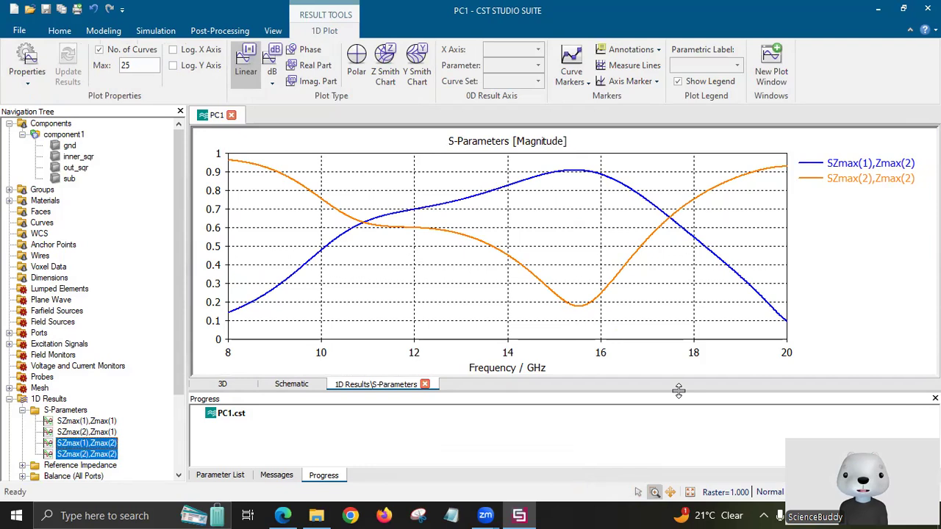
pyautogui.click(292, 514)
pyautogui.scroll(10, 677, 296)
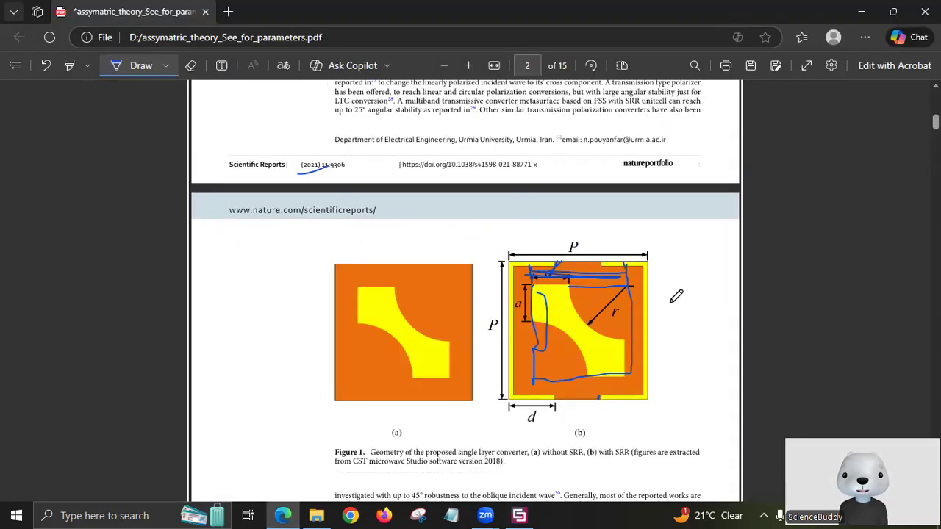
# Scroll the paper to its title page, then go back to the CST reflection plot.
pyautogui.scroll(10, 676, 297)
pyautogui.scroll(5, 677, 296)
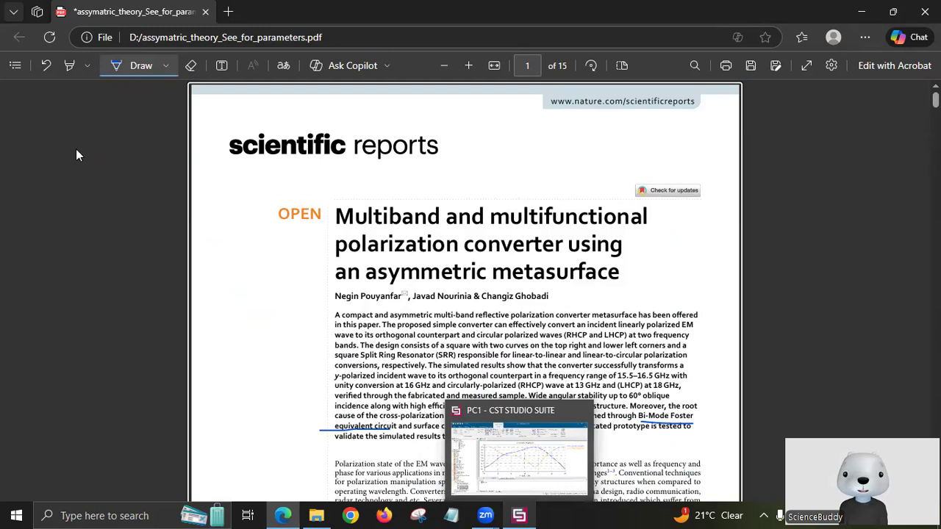
pyautogui.click(520, 516)
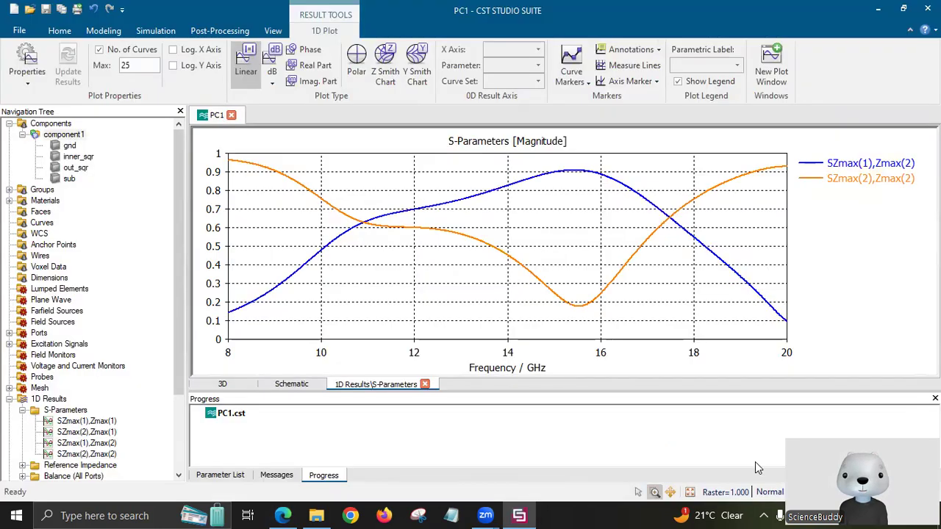